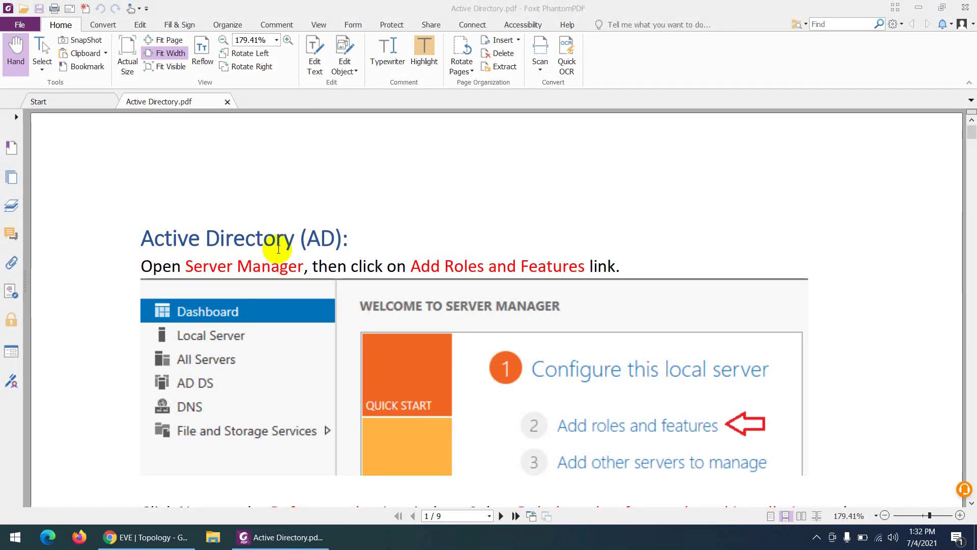
# Open the SRV node's HTML5 console from the EVE-NG topology tab in Chrome.
pyautogui.click(158, 537)
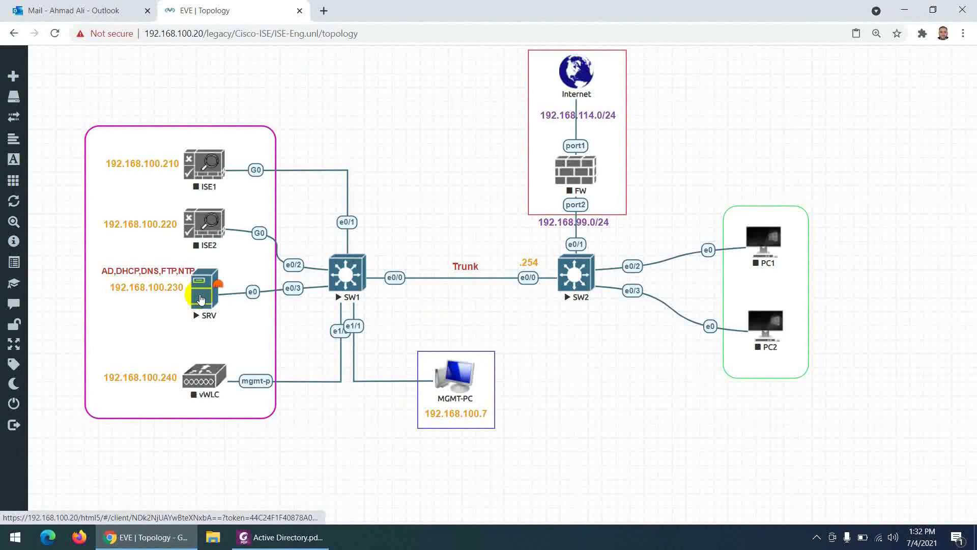
pyautogui.click(201, 300)
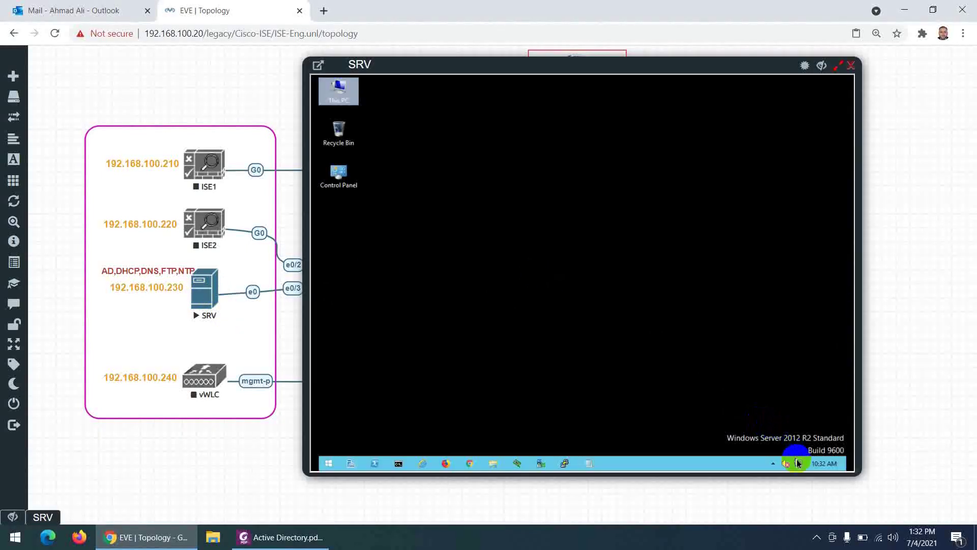
# Open the LAN adapter's IPv4 properties through the Network and Sharing Center.
pyautogui.rightClick(798, 463)
pyautogui.click(800, 452)
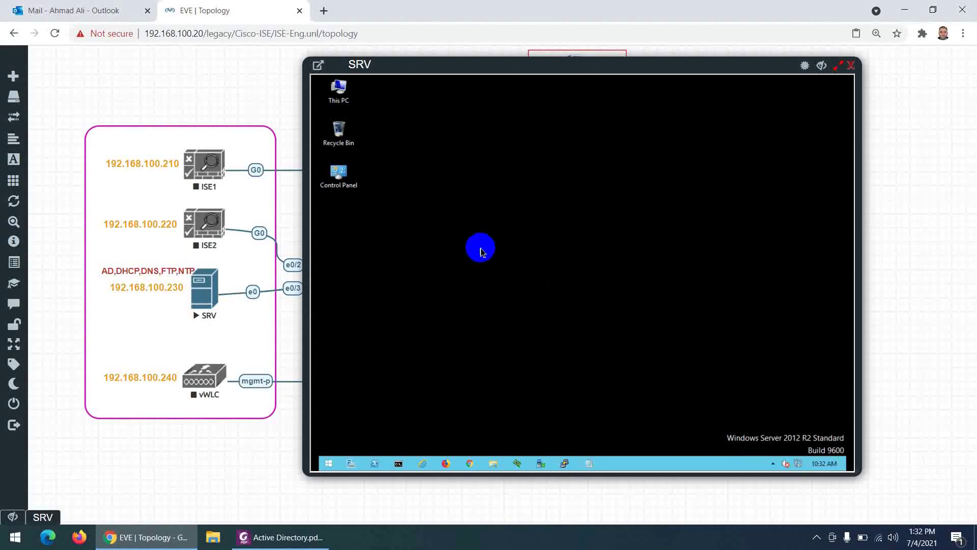
pyautogui.click(432, 181)
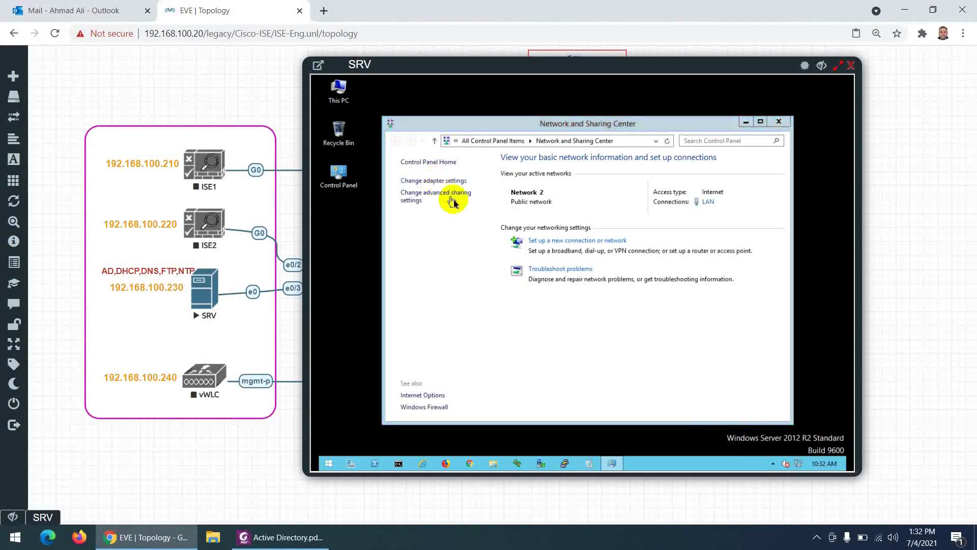
pyautogui.doubleClick(460, 193)
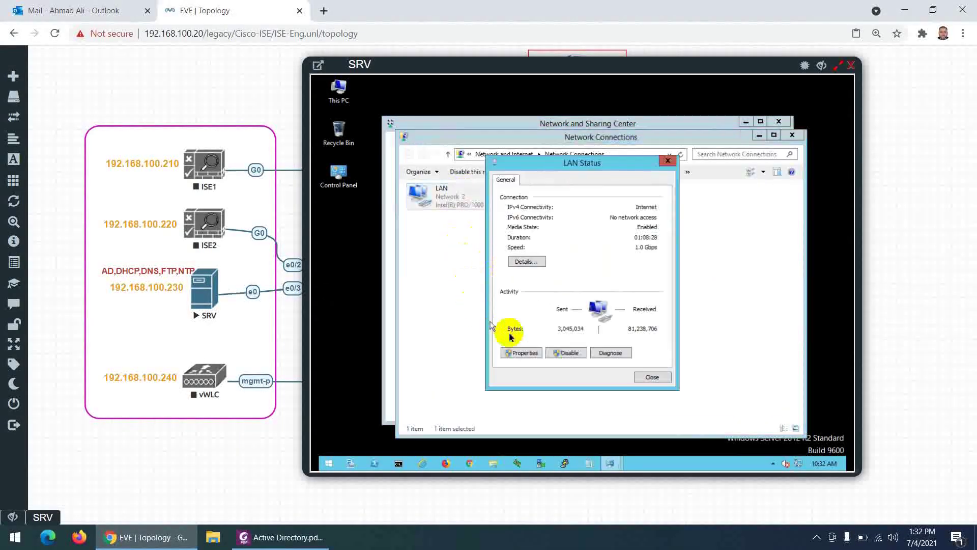
pyautogui.click(526, 354)
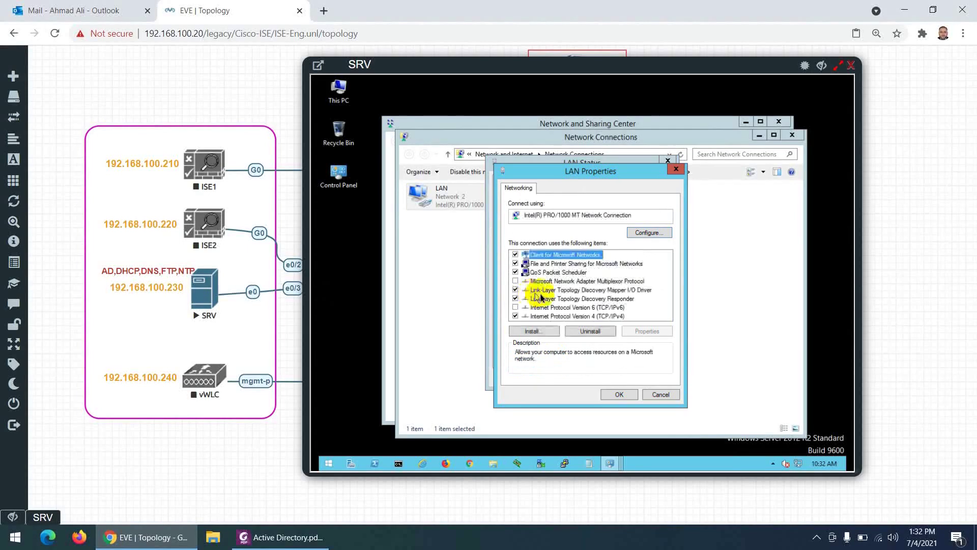
pyautogui.doubleClick(558, 316)
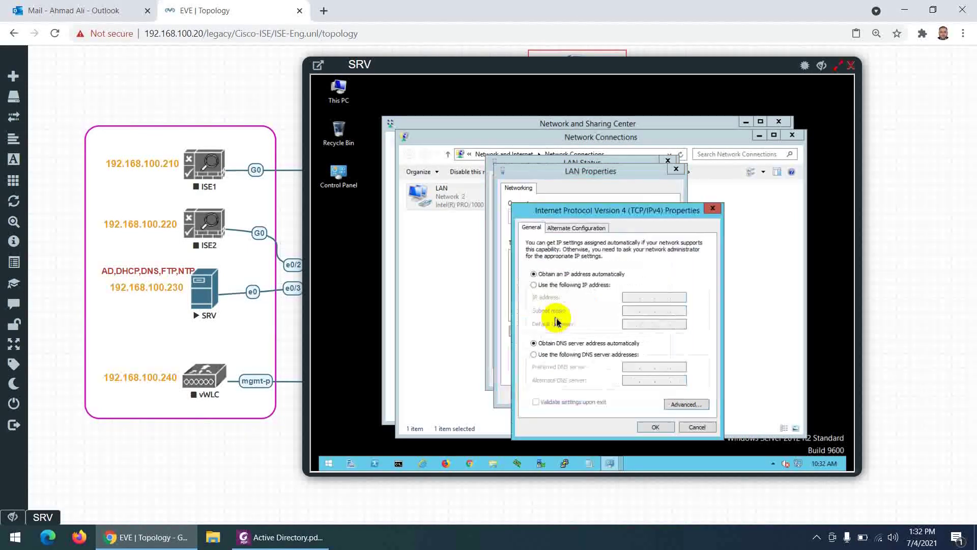
# Set static IP 192.168.100.230/24, gateway 192.168.100.254, DNS 192.168.100.230 and 8.8.8.8.
pyautogui.click(535, 285)
pyautogui.click(632, 298)
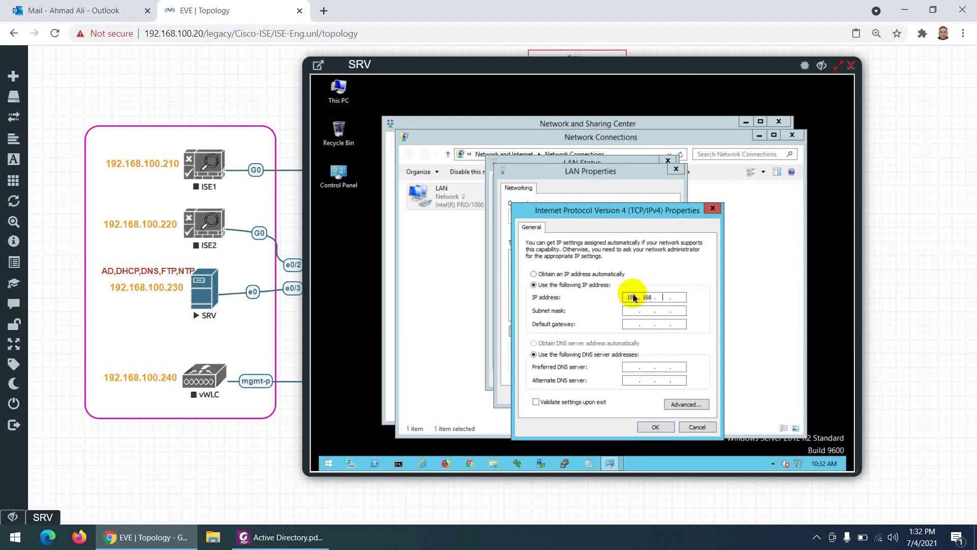
pyautogui.press('Tab')
pyautogui.write('4')
pyautogui.press('Tab')
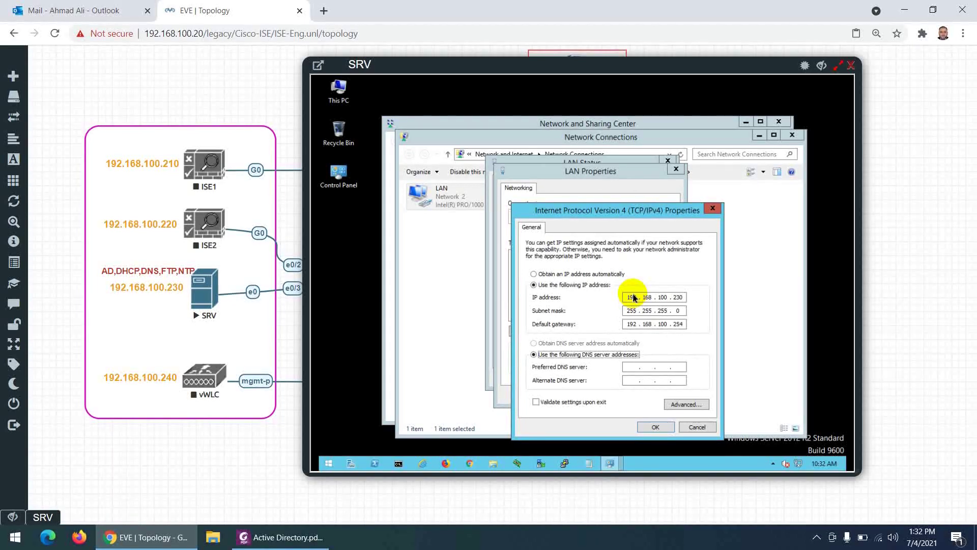
pyautogui.press('Tab')
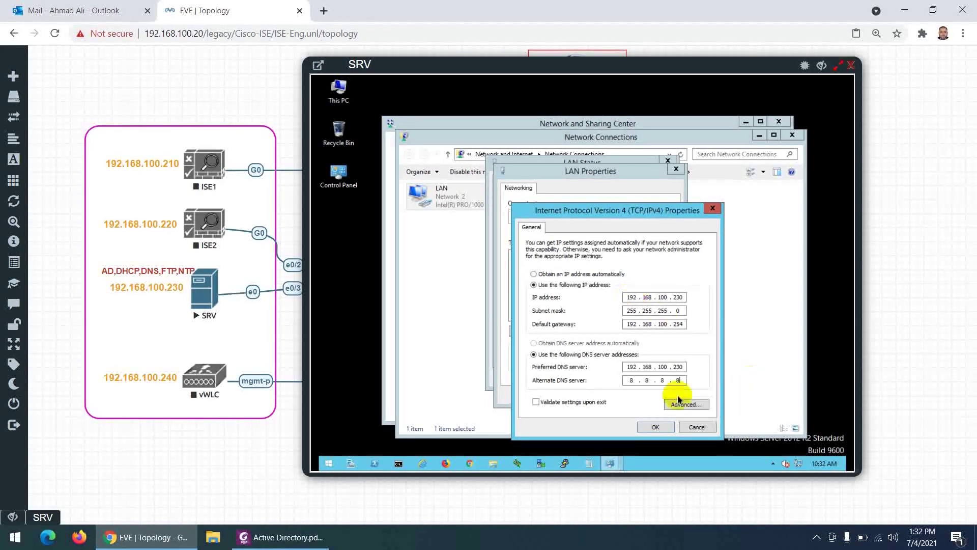
pyautogui.click(655, 428)
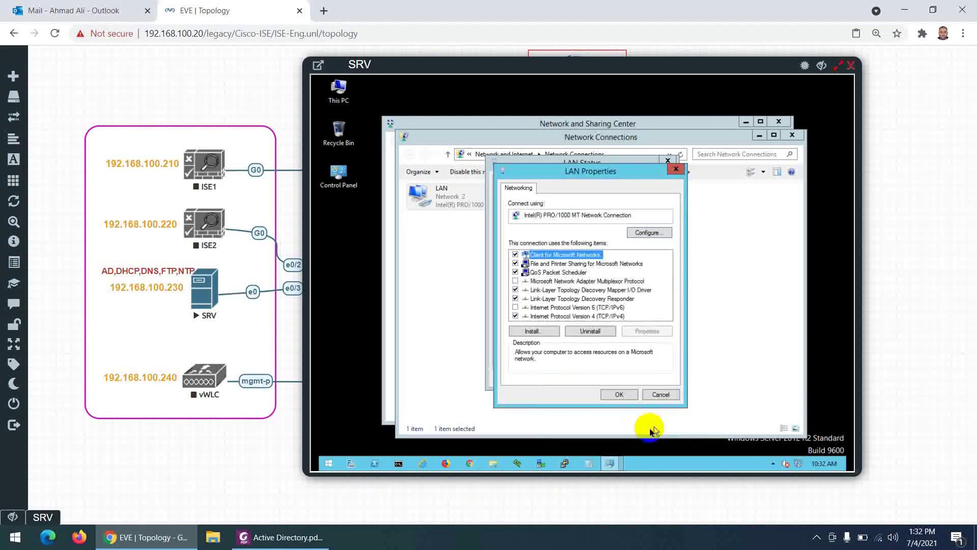
# Save the LAN adapter settings, close the network windows, and check Windows Firewall is off.
pyautogui.click(620, 396)
pyautogui.click(649, 379)
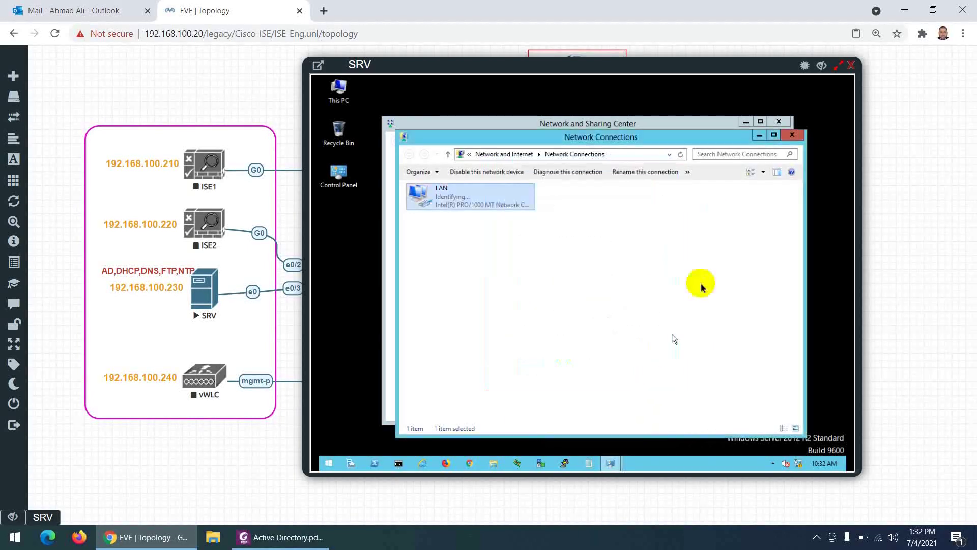
pyautogui.click(791, 135)
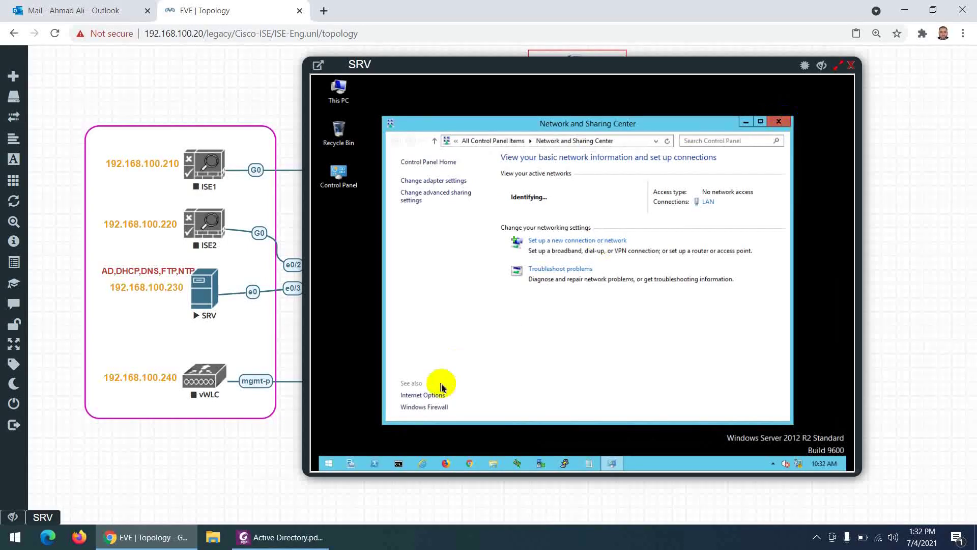
pyautogui.click(428, 407)
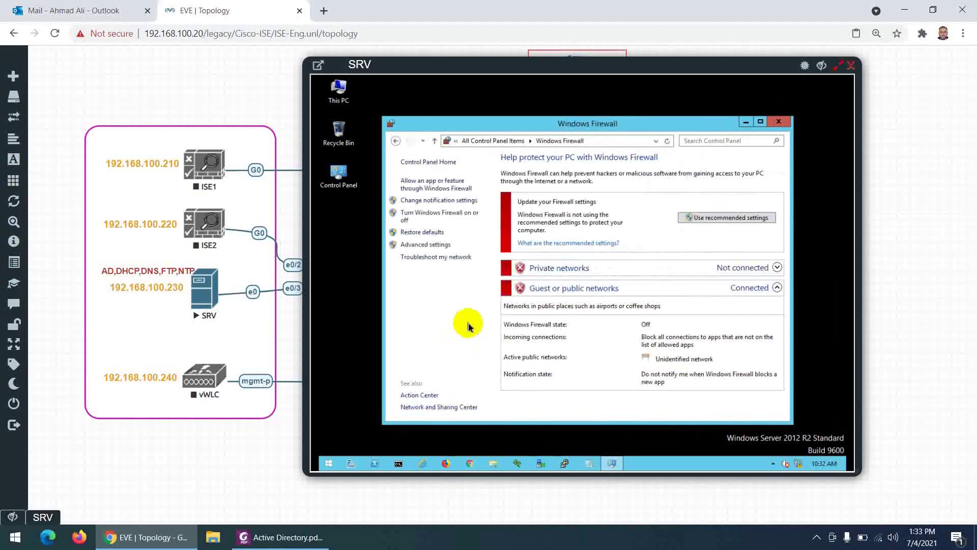
pyautogui.click(778, 121)
# Check that Remote Desktop connections are allowed in This PC's remote settings, unchanged.
pyautogui.rightClick(336, 99)
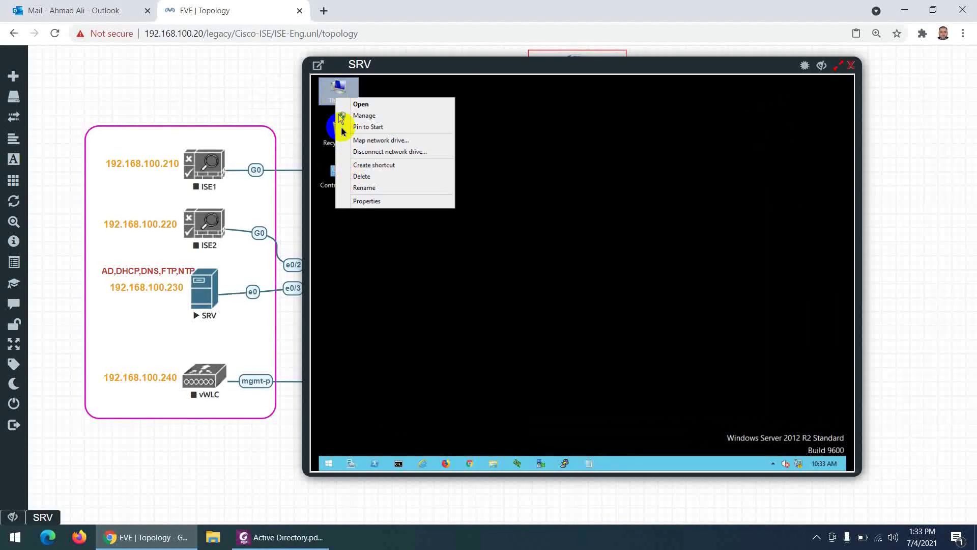
pyautogui.click(358, 201)
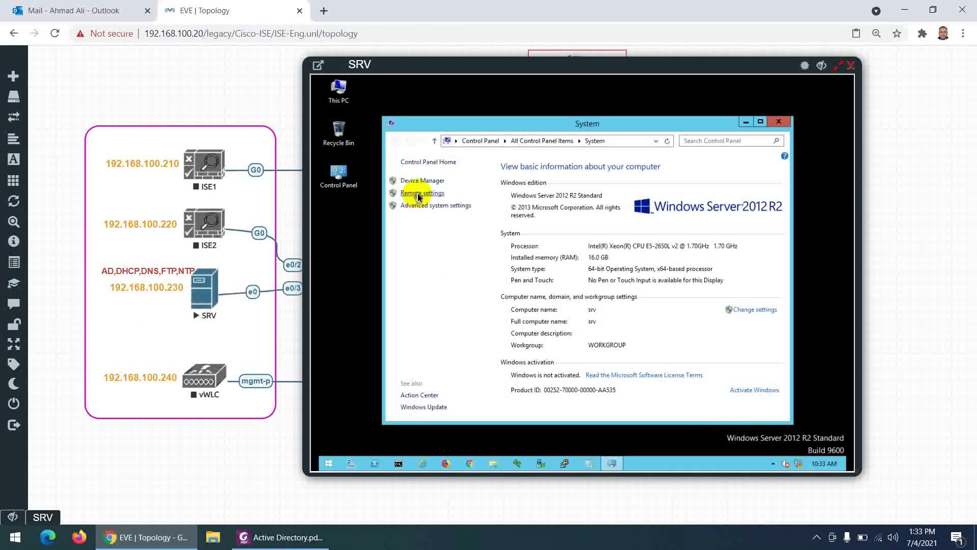
pyautogui.click(418, 194)
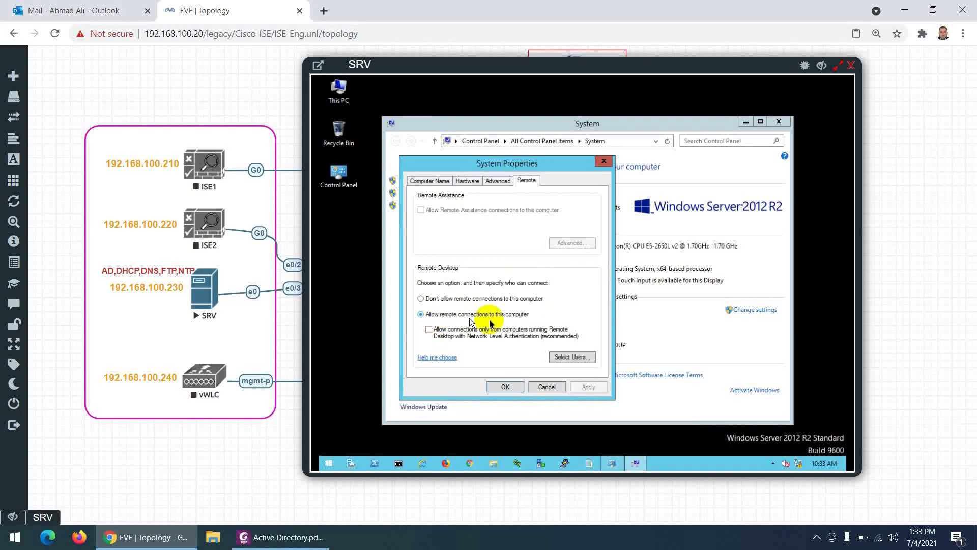
pyautogui.click(545, 387)
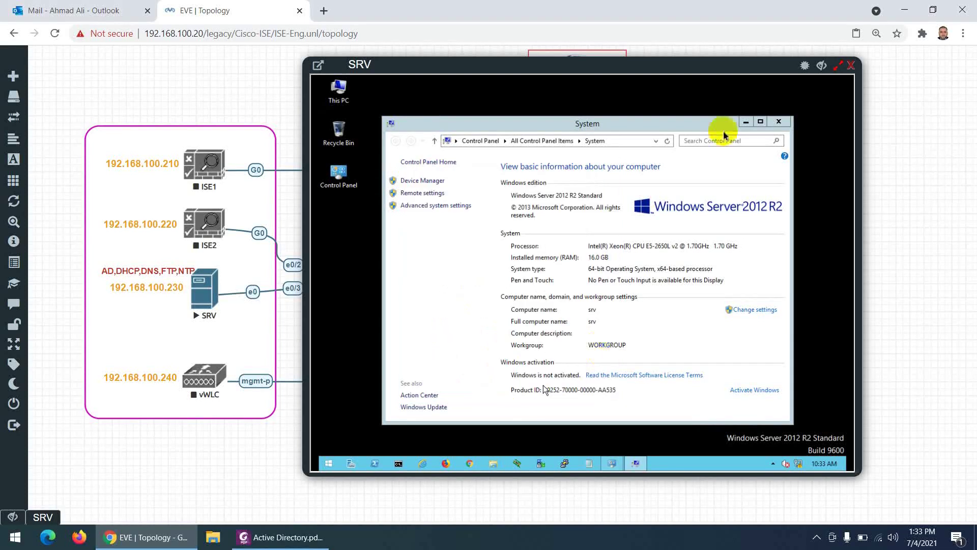
pyautogui.click(779, 121)
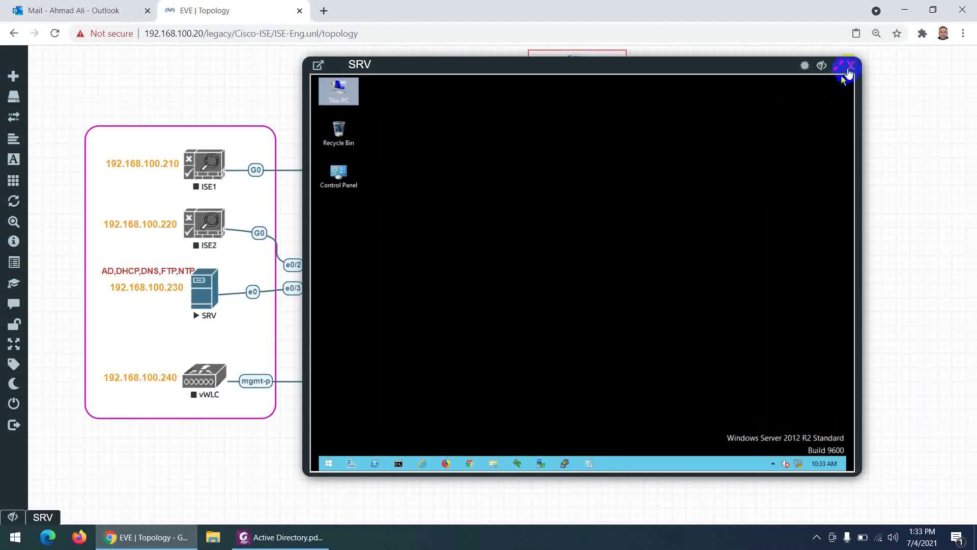
# Close the SRV console and launch Remote Desktop Connection by searching 'rem'.
pyautogui.click(851, 65)
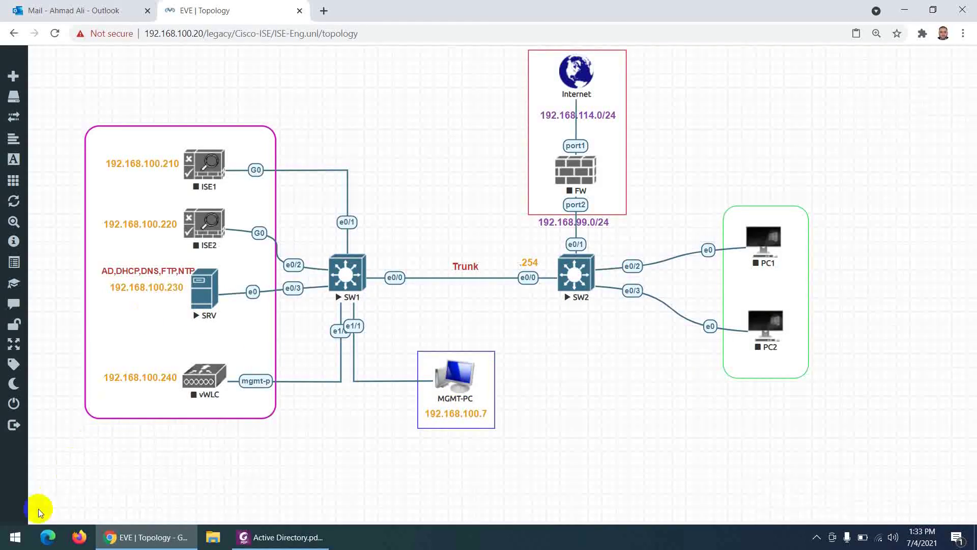
pyautogui.click(15, 543)
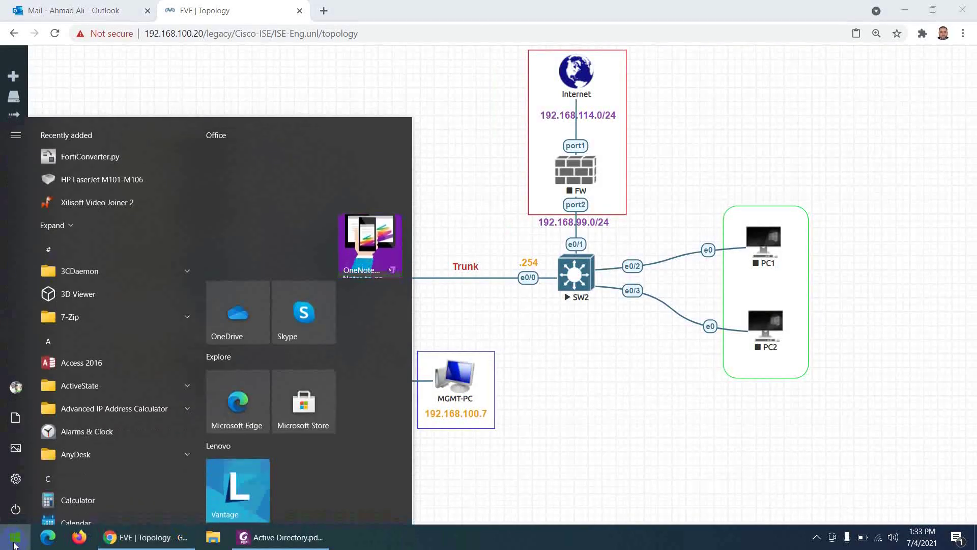
pyautogui.write('rem')
pyautogui.press('Escape')
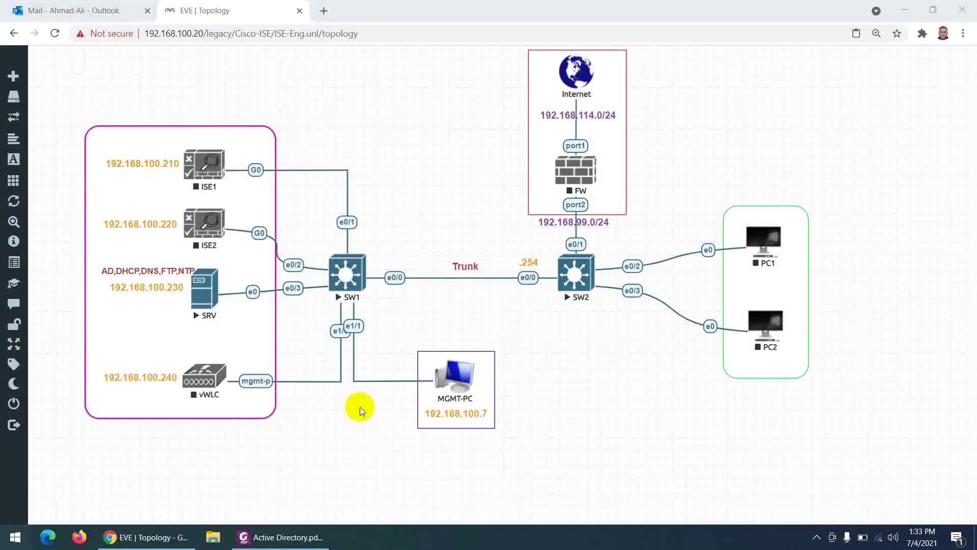
# Connect to 192.168.100.230 and submit the administrator account password.
pyautogui.click(467, 172)
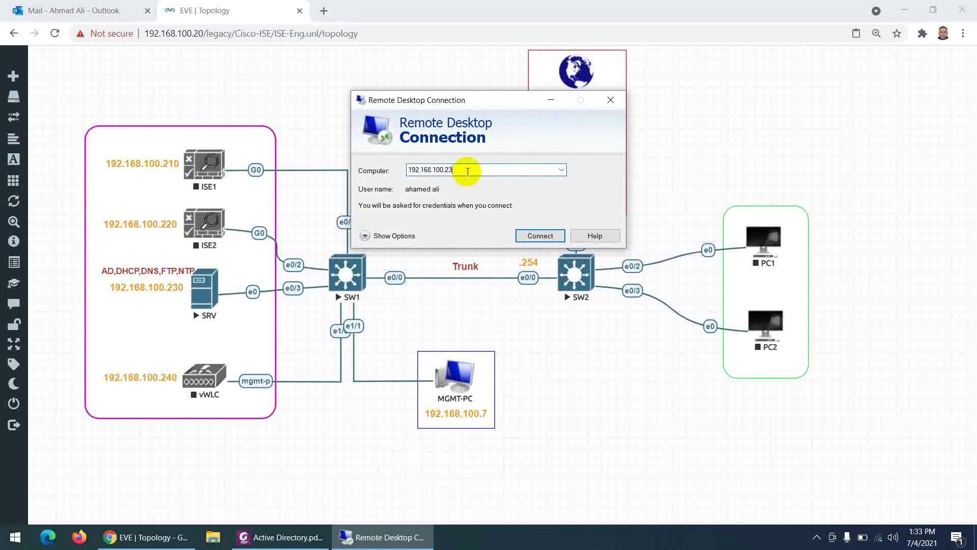
pyautogui.write('0')
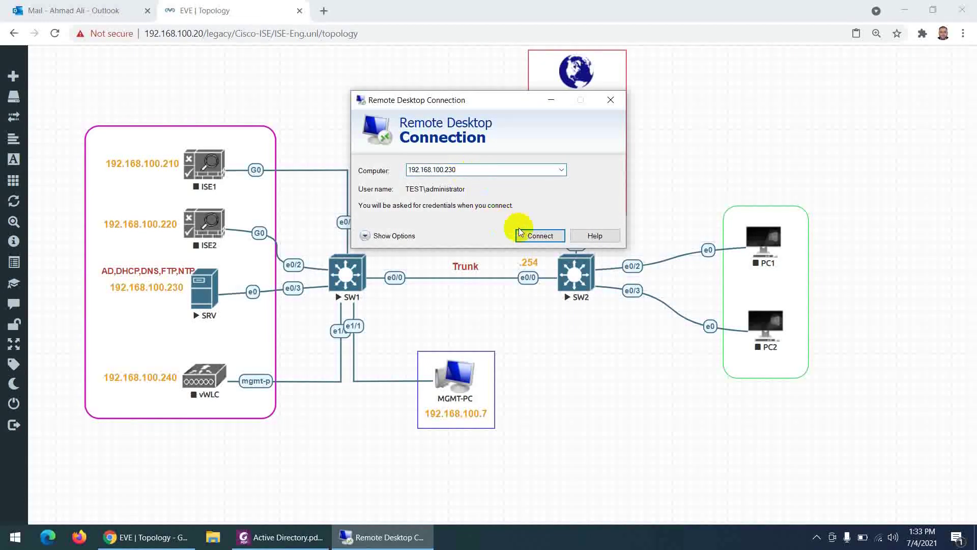
pyautogui.click(528, 235)
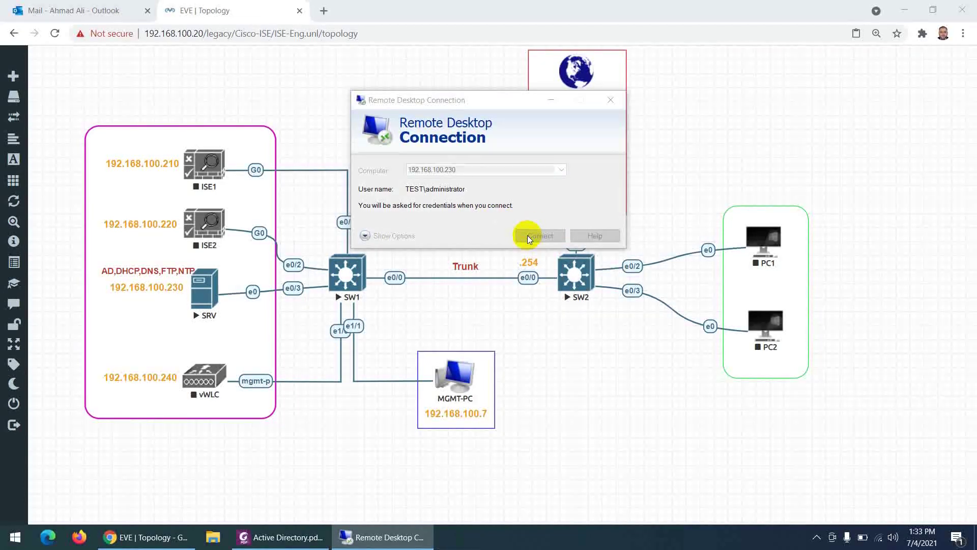
pyautogui.write('•')
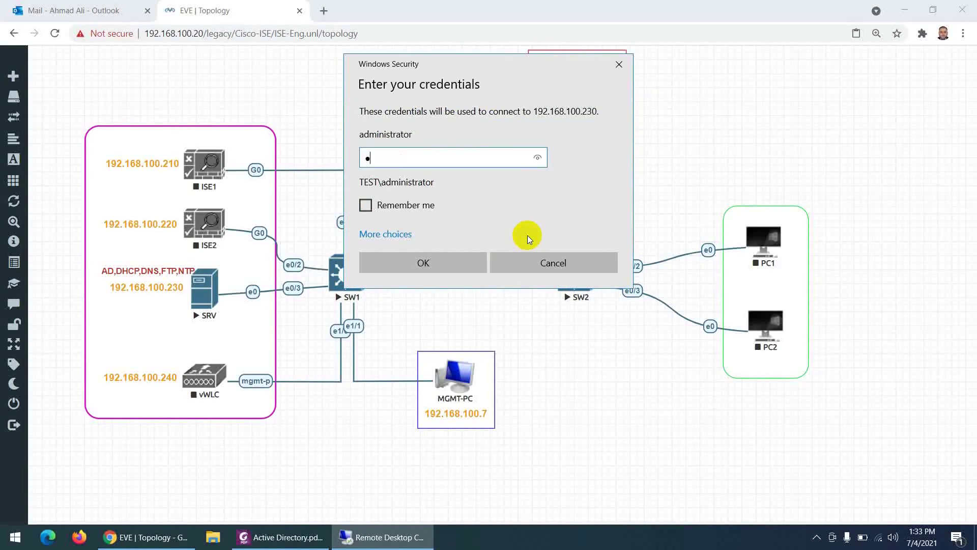
pyautogui.write('••••••')
pyautogui.press('Return')
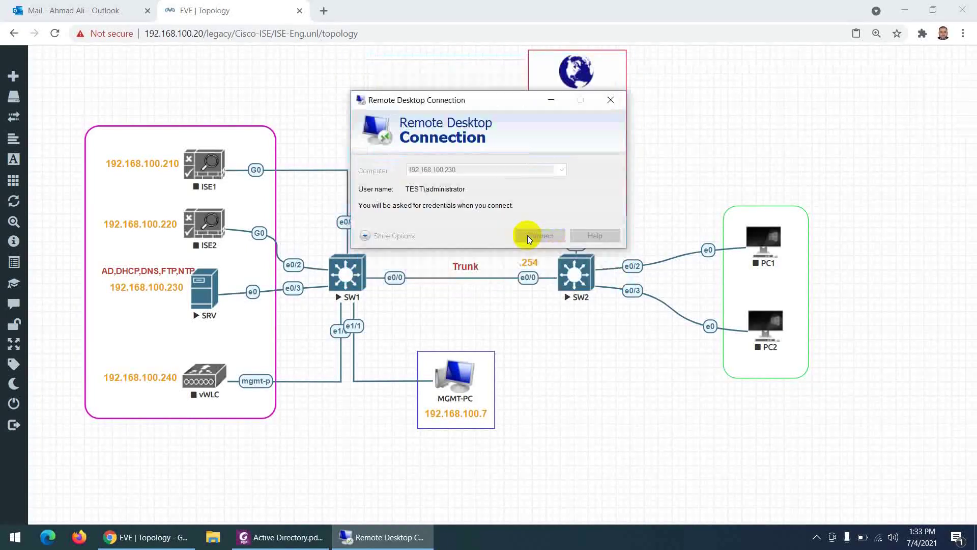
# Permanently trust the server's certificate, then minimize the opened remote session.
pyautogui.click(367, 277)
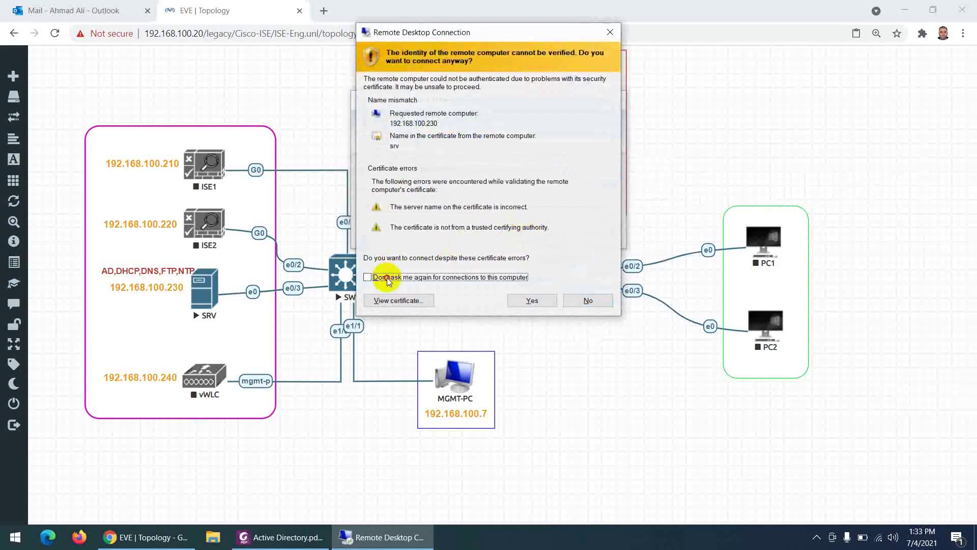
pyautogui.click(531, 301)
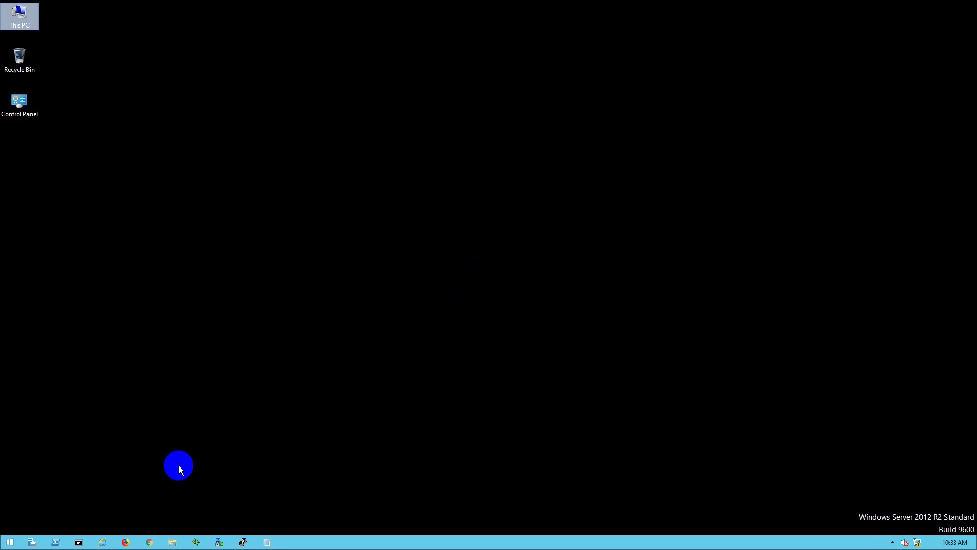
pyautogui.click(32, 542)
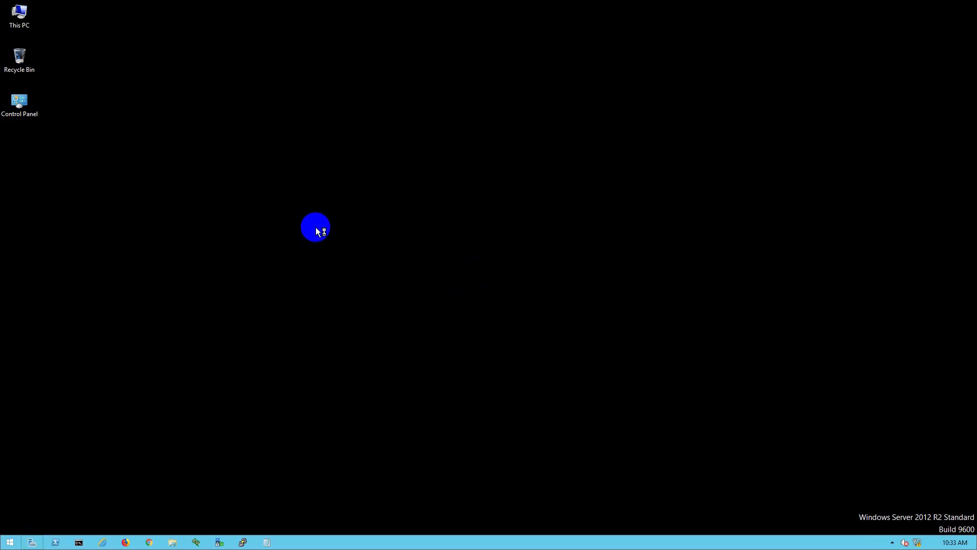
pyautogui.moveTo(582, 9)
pyautogui.click(614, 10)
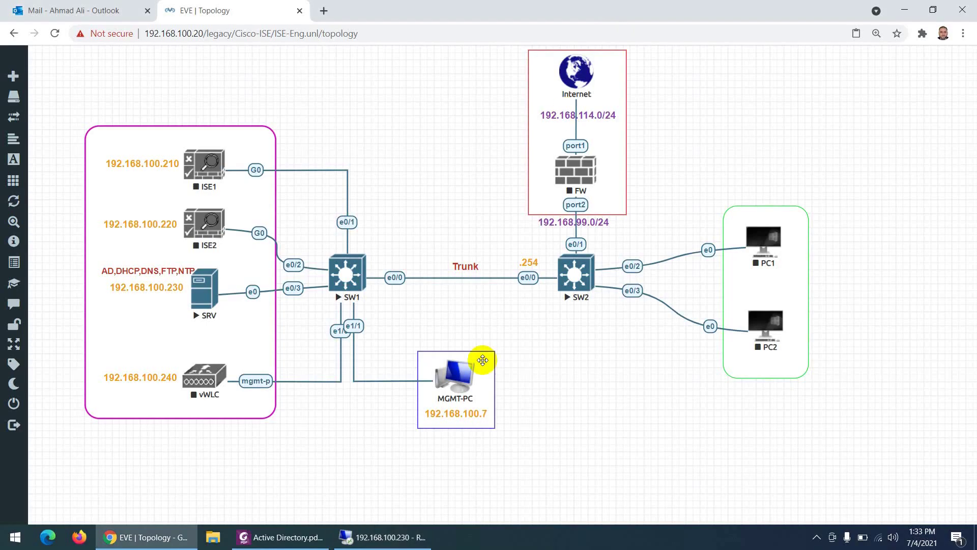
# Scroll Active Directory.pdf down to page 2's Add Roles and Features instructions for AD DS.
pyautogui.click(301, 537)
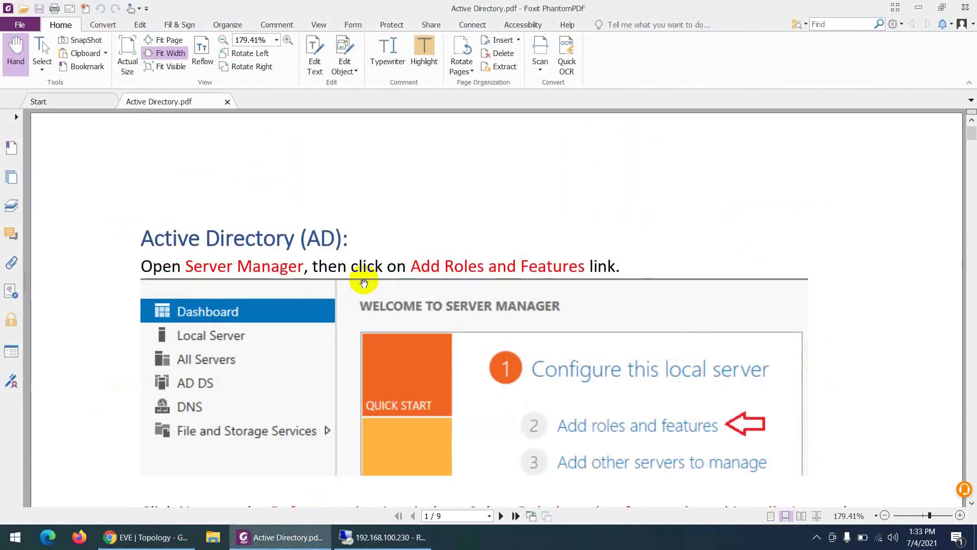
pyautogui.scroll(-3, 365, 279)
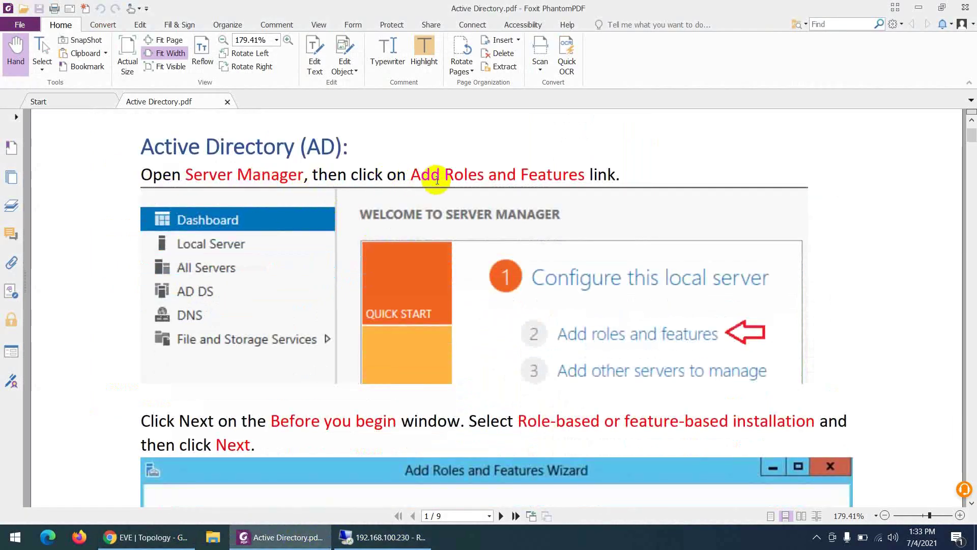
pyautogui.scroll(-3, 573, 231)
pyautogui.scroll(-5, 608, 280)
pyautogui.scroll(-14, 608, 281)
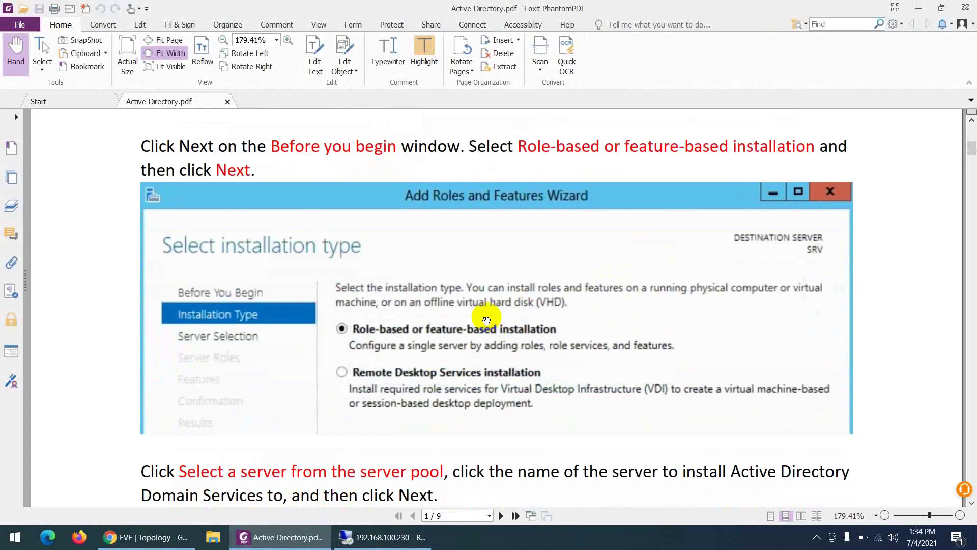
pyautogui.scroll(-8, 467, 332)
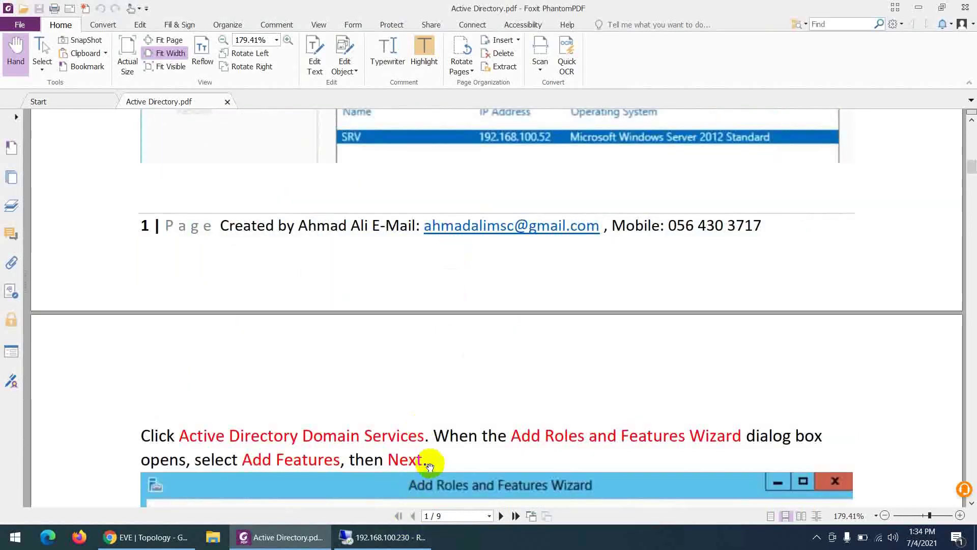
# Start the Add Roles and Features wizard with role-based installation targeting server srv.
pyautogui.click(379, 539)
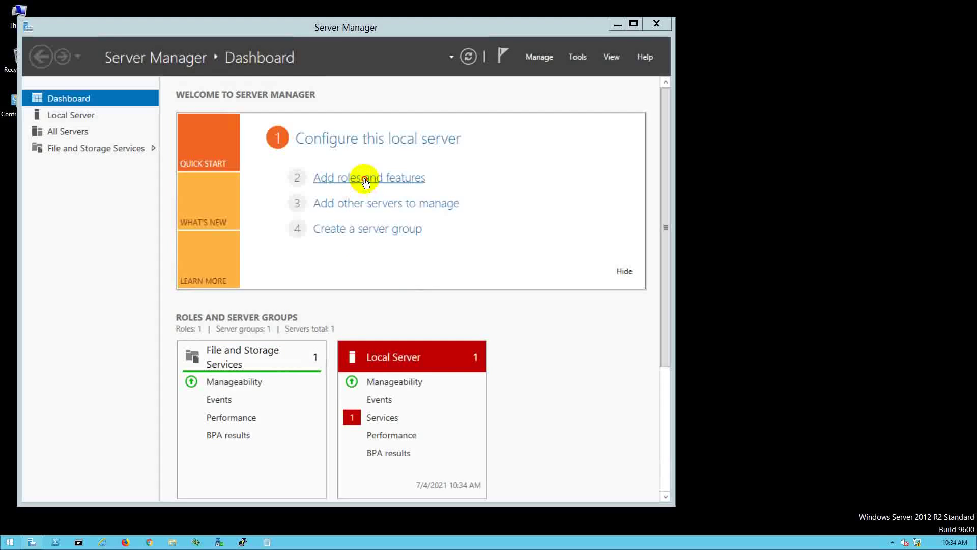
pyautogui.click(363, 186)
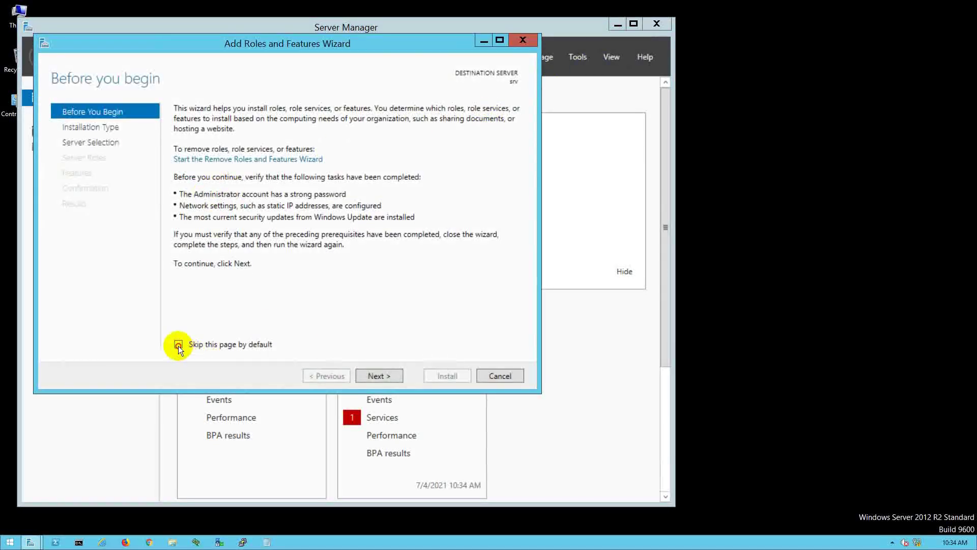
pyautogui.click(376, 374)
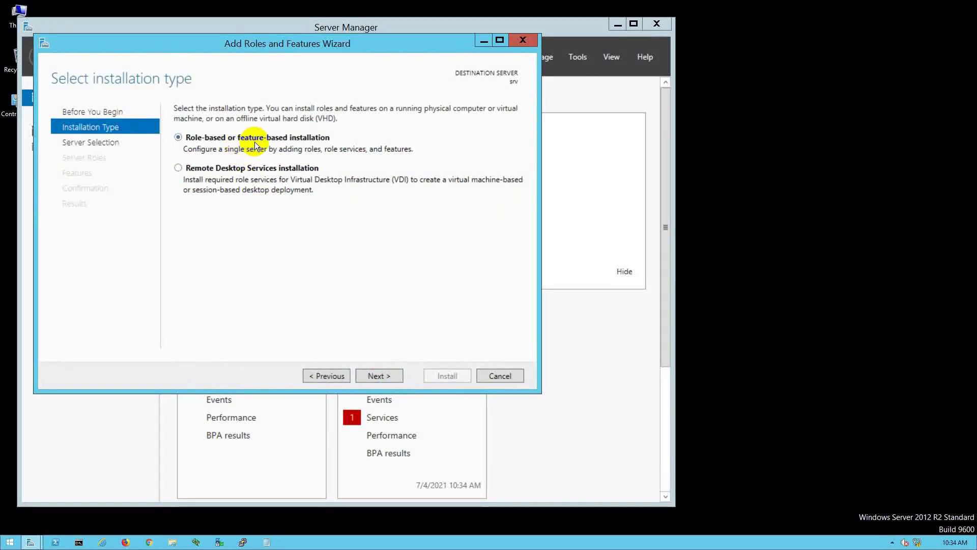
pyautogui.click(376, 375)
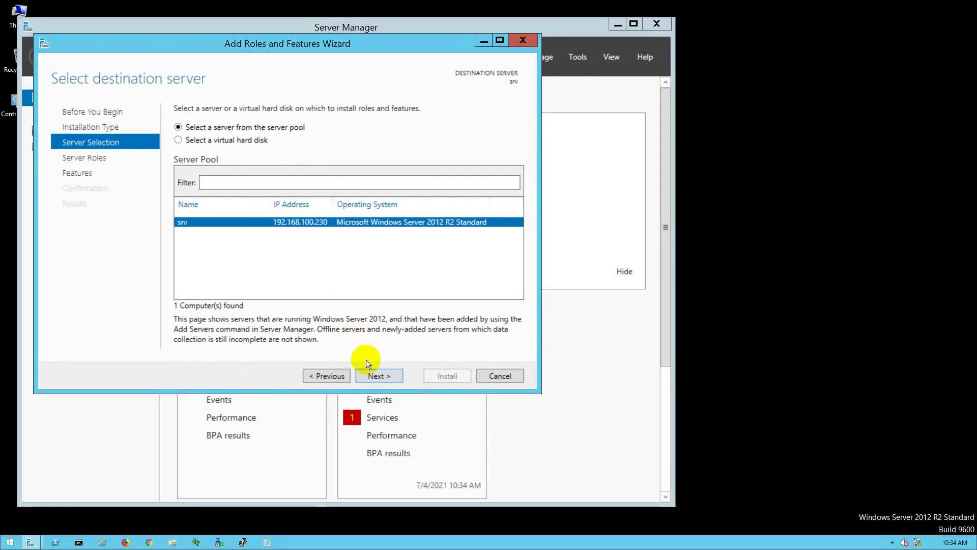
pyautogui.click(379, 376)
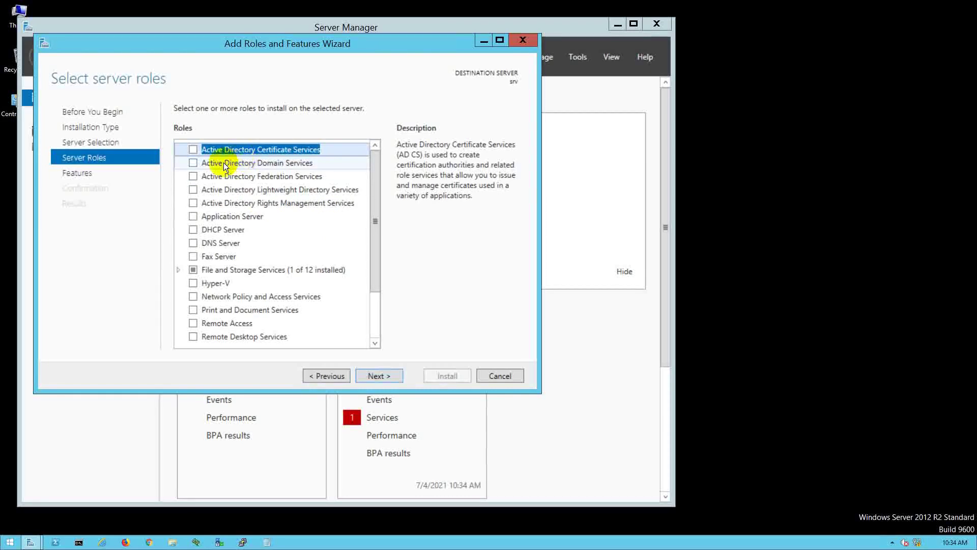
# Select Active Directory Domain Services with its required management tools, keeping default features.
pyautogui.click(196, 165)
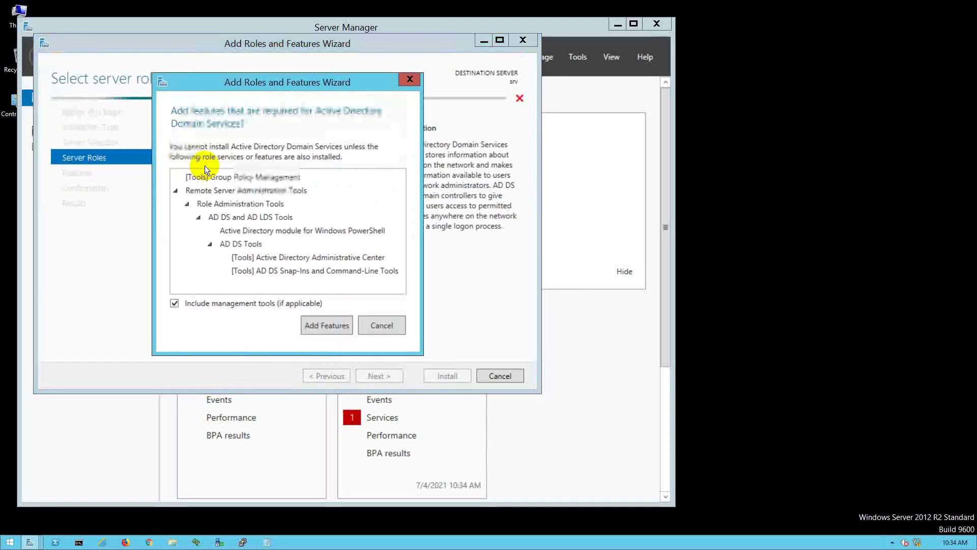
pyautogui.click(325, 325)
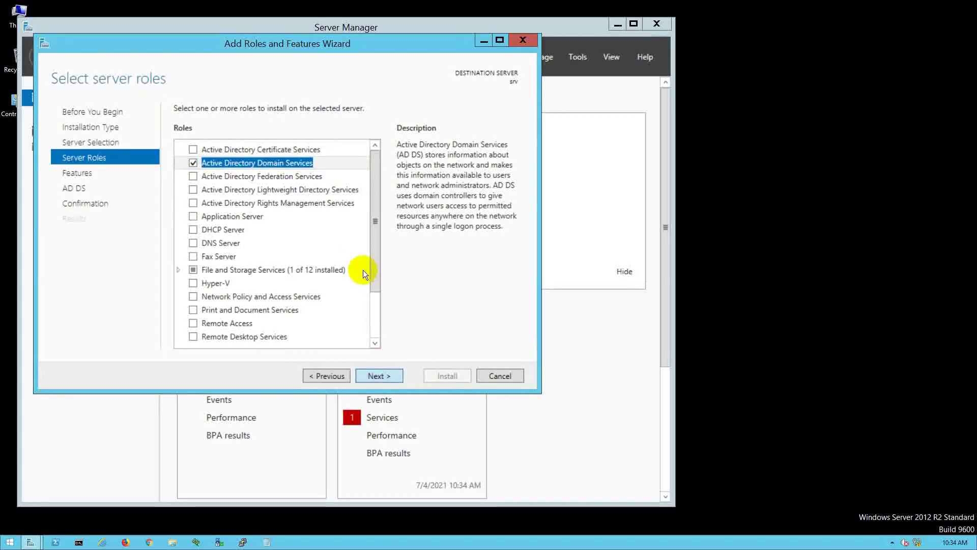
pyautogui.click(371, 374)
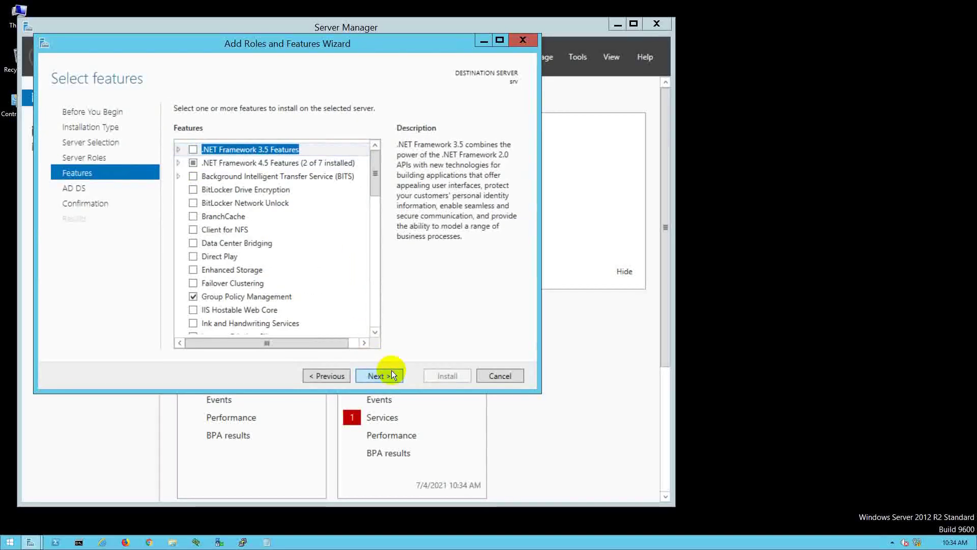
pyautogui.click(392, 372)
# Install AD DS and its tools, then switch Server Manager to the Local Server page.
pyautogui.click(389, 377)
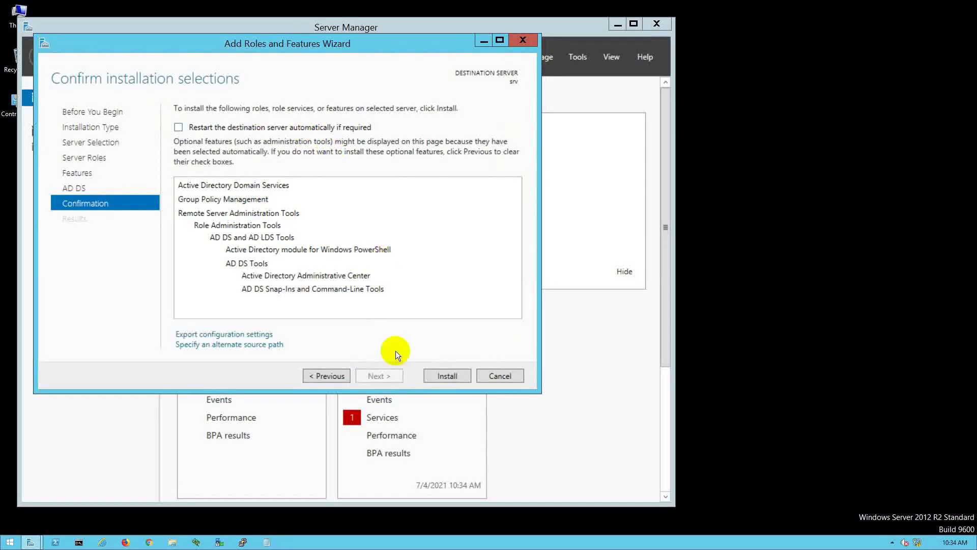
pyautogui.click(446, 375)
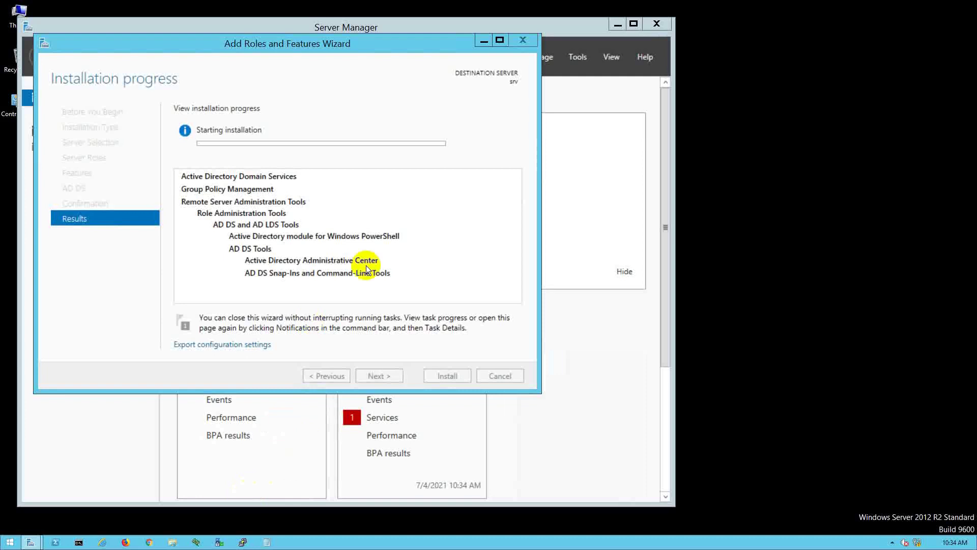
pyautogui.click(572, 24)
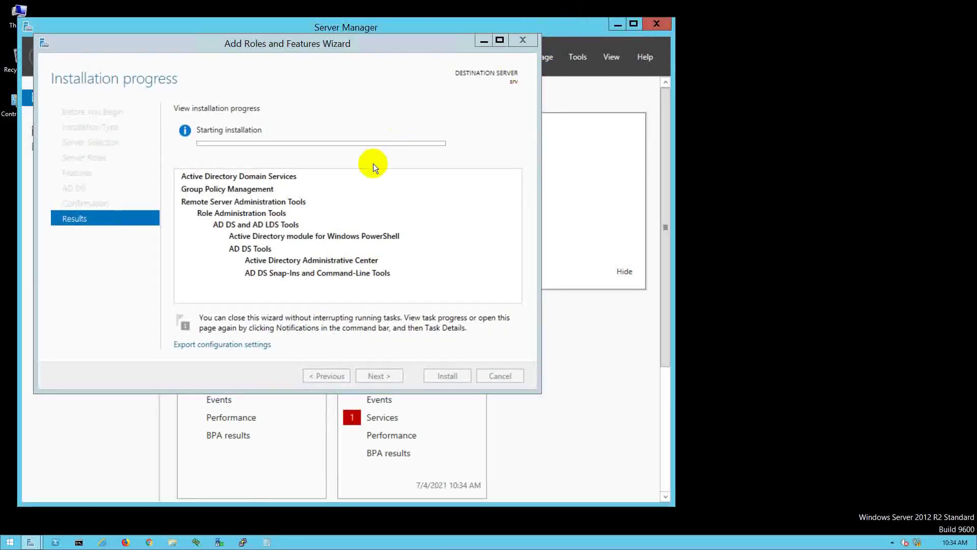
pyautogui.moveTo(354, 43); pyautogui.dragTo(504, 62)
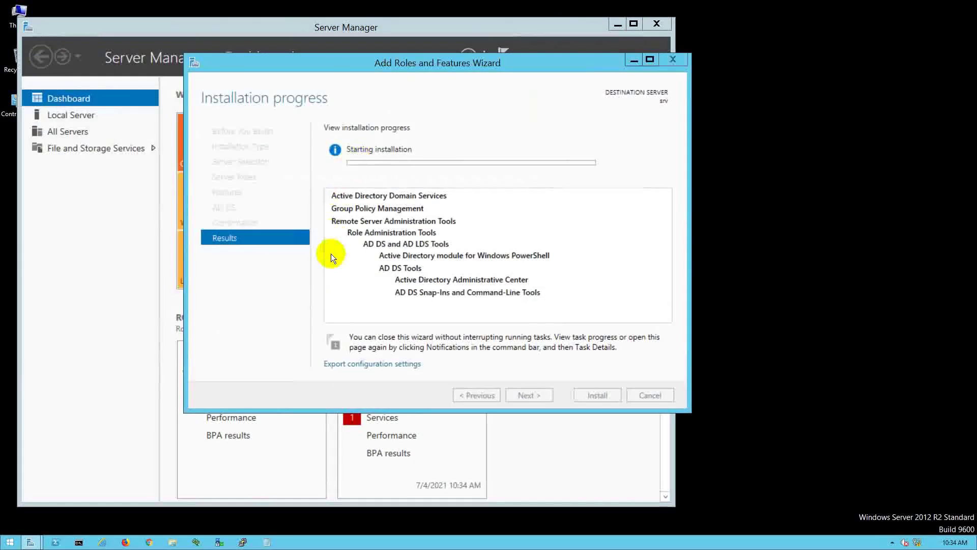
pyautogui.click(66, 114)
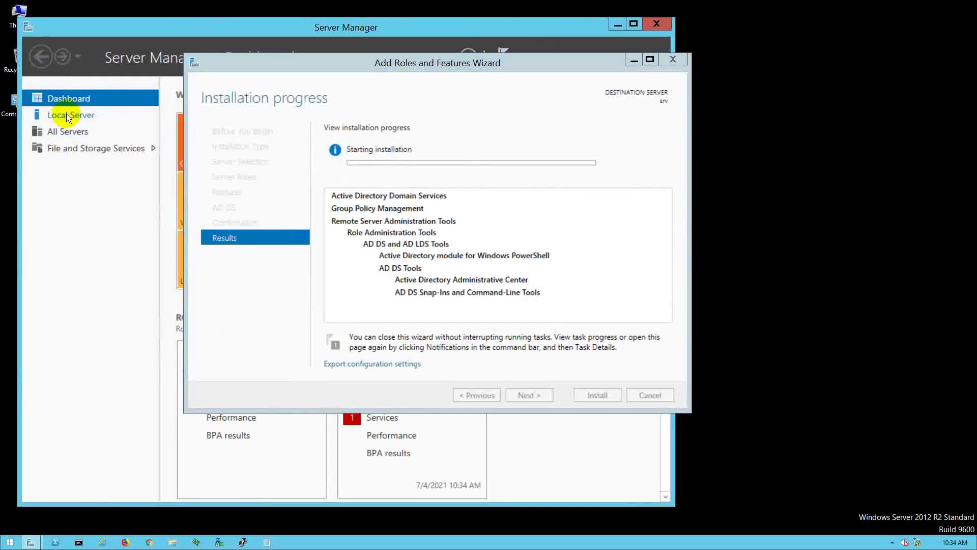
# Leave IE Enhanced Security Configuration Off for both administrators and users.
pyautogui.click(633, 60)
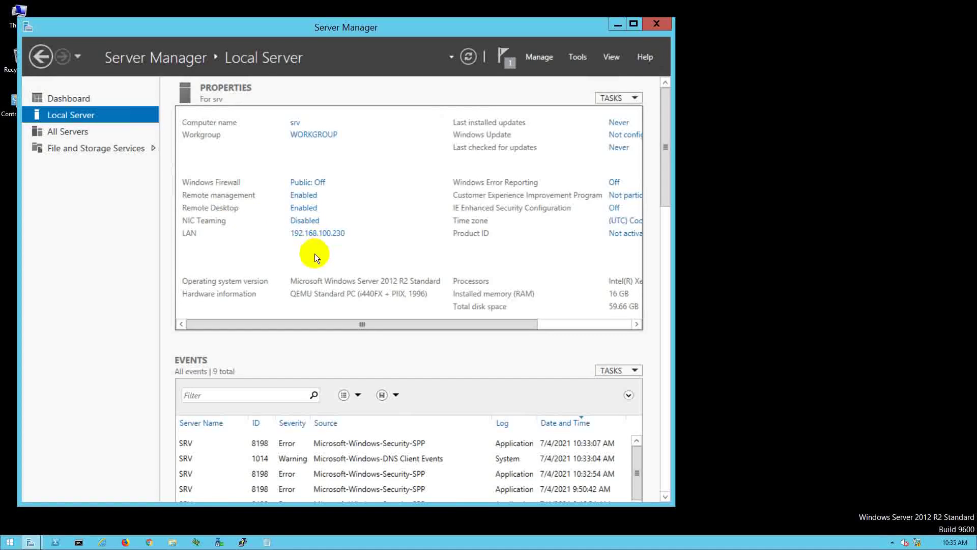
pyautogui.moveTo(405, 323); pyautogui.dragTo(516, 323)
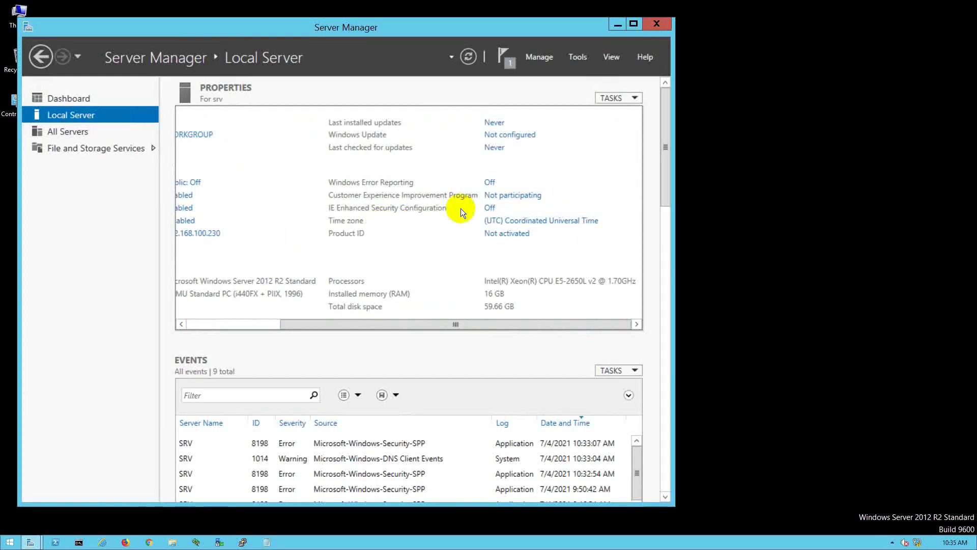
pyautogui.click(490, 209)
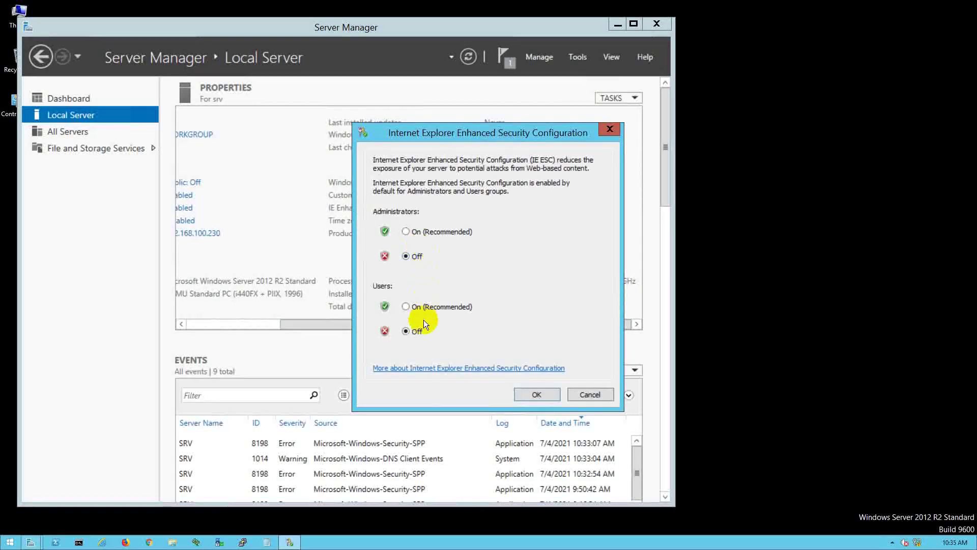
pyautogui.click(539, 394)
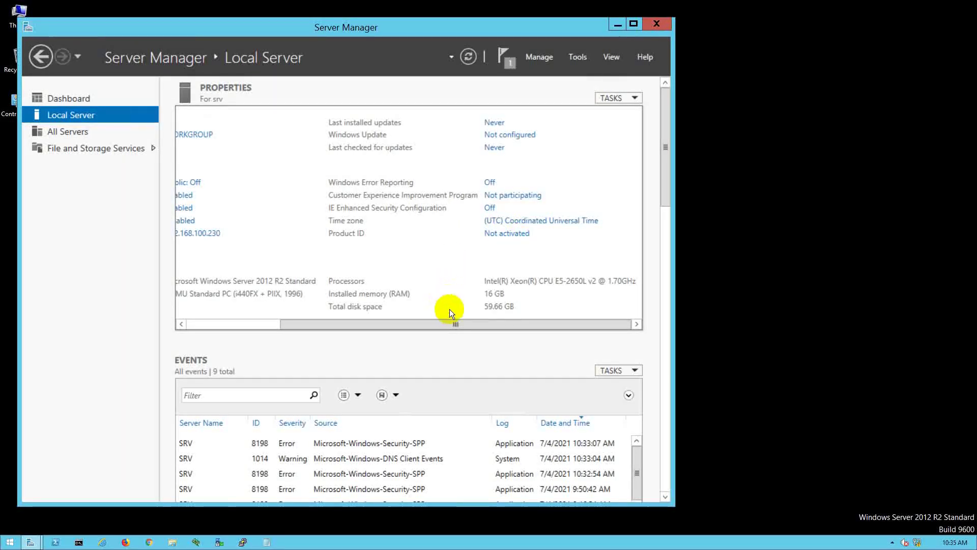
# Change the server's time zone to (UTC+03:00) Kuwait, Riyadh in Date and Time settings.
pyautogui.click(530, 222)
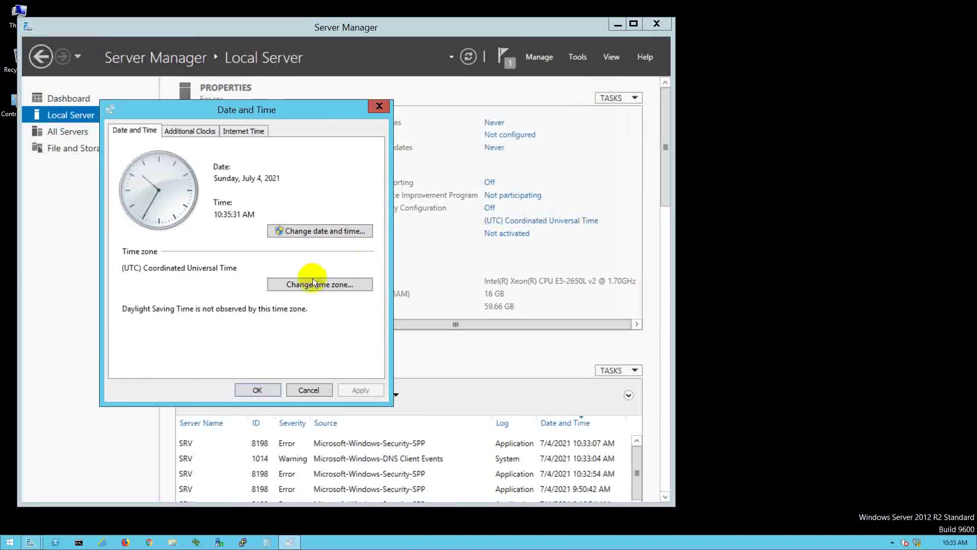
pyautogui.click(309, 284)
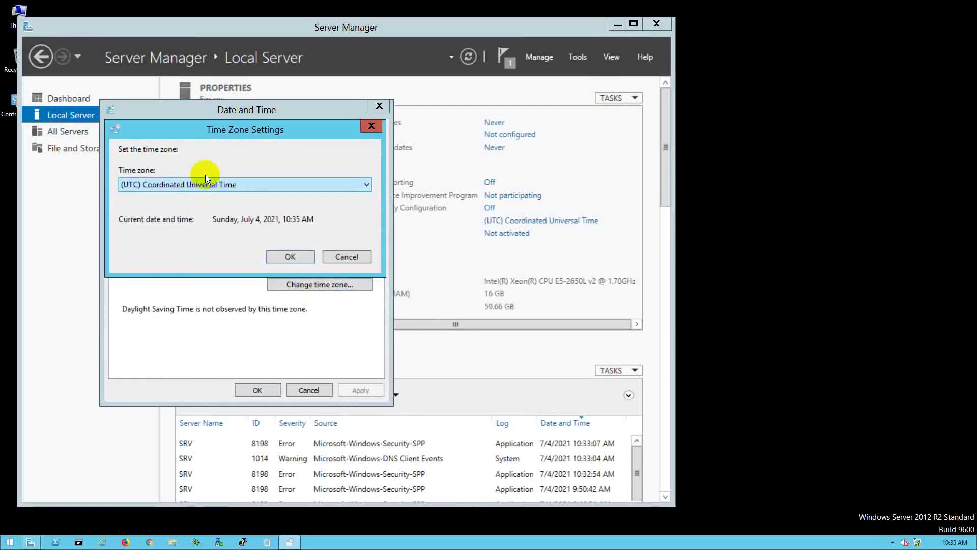
pyautogui.click(204, 185)
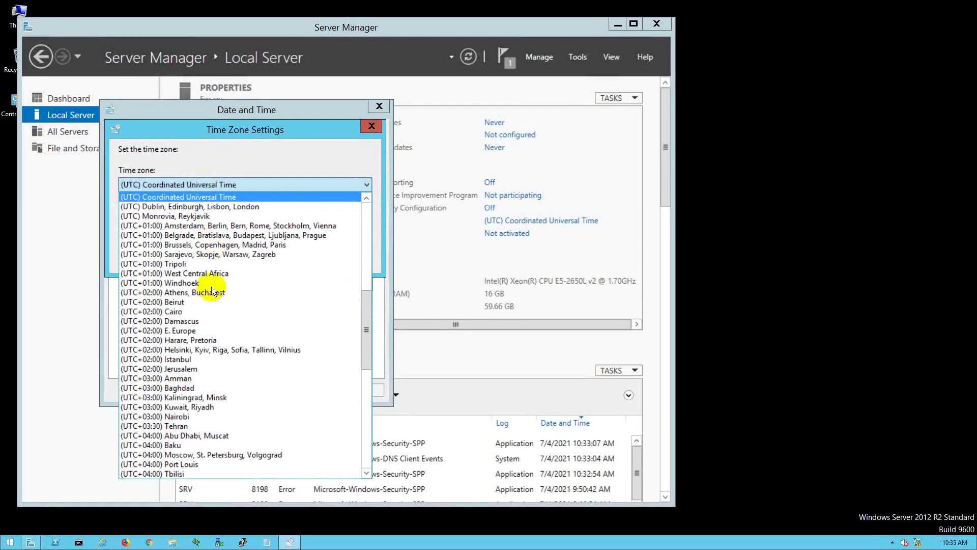
pyautogui.scroll(-1, 227, 369)
pyautogui.scroll(-3, 228, 373)
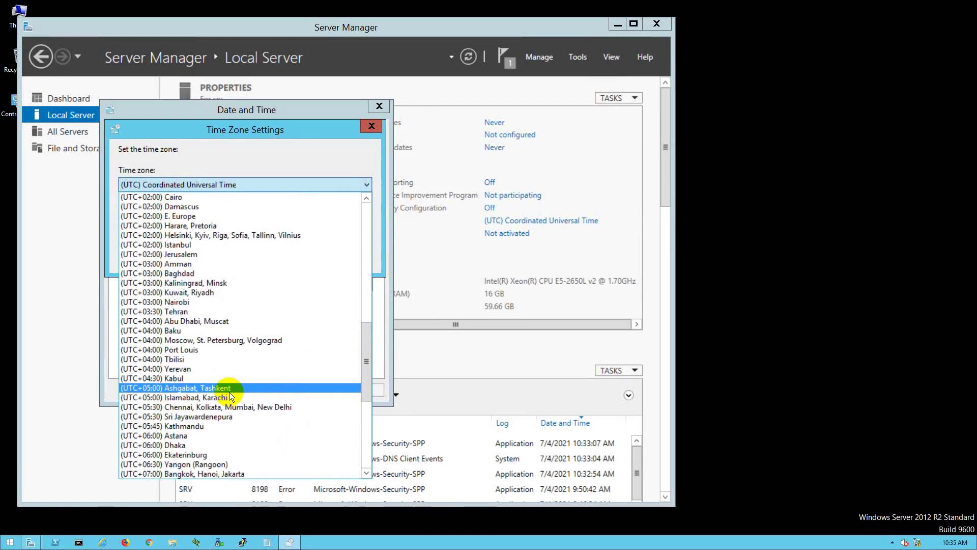
pyautogui.scroll(-2, 229, 393)
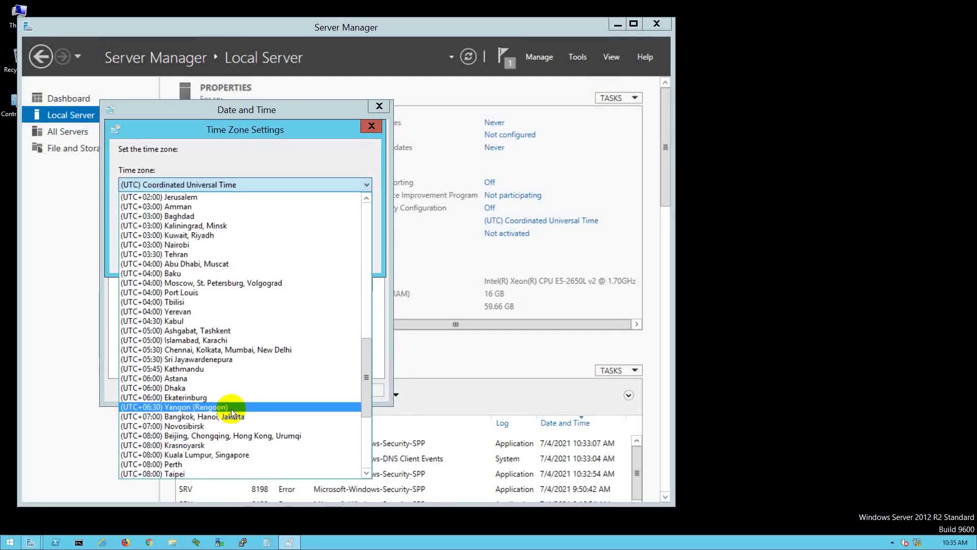
pyautogui.click(198, 235)
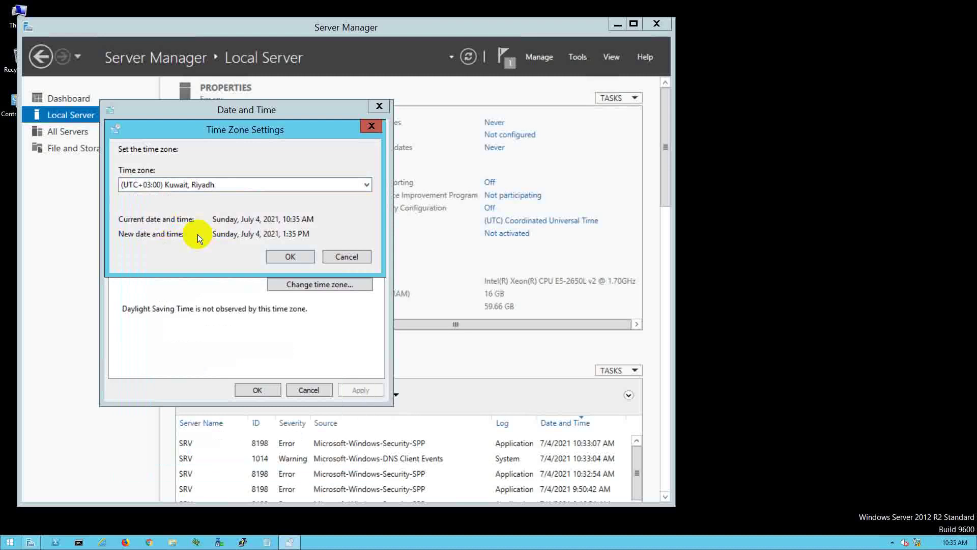
pyautogui.click(279, 256)
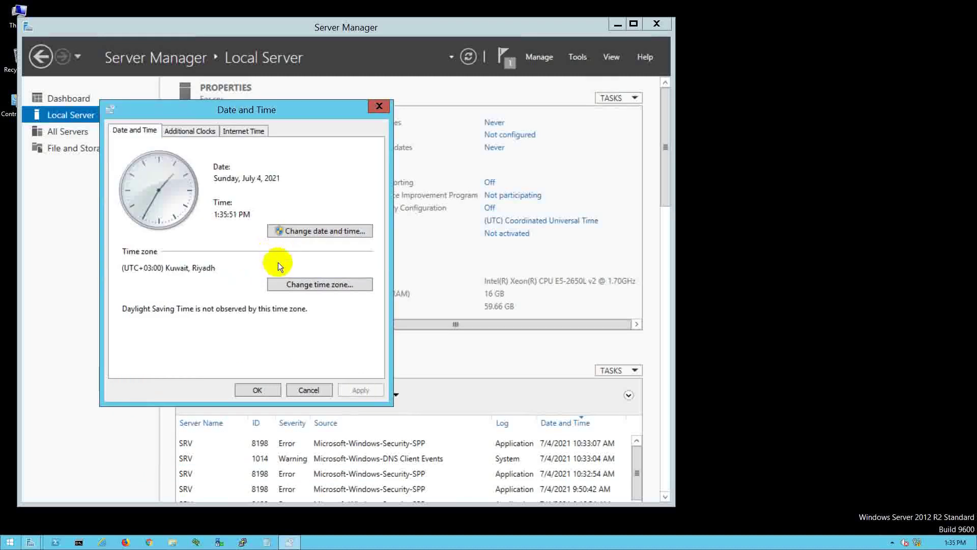
pyautogui.click(261, 388)
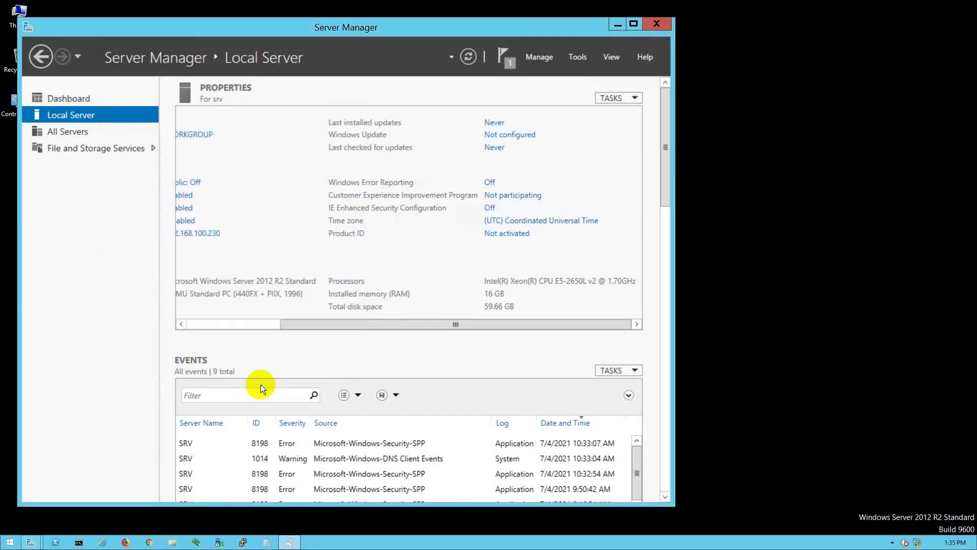
pyautogui.click(948, 542)
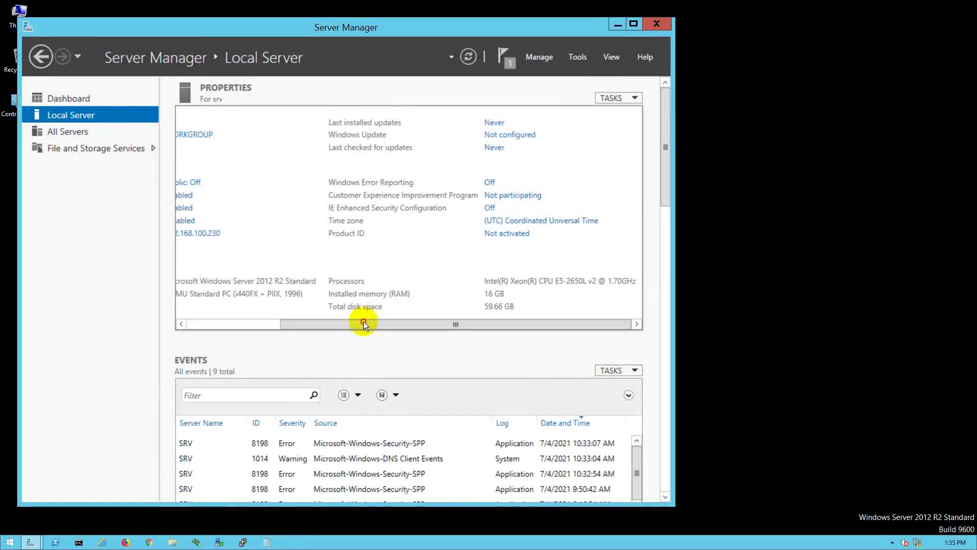
pyautogui.moveTo(363, 322); pyautogui.dragTo(244, 325)
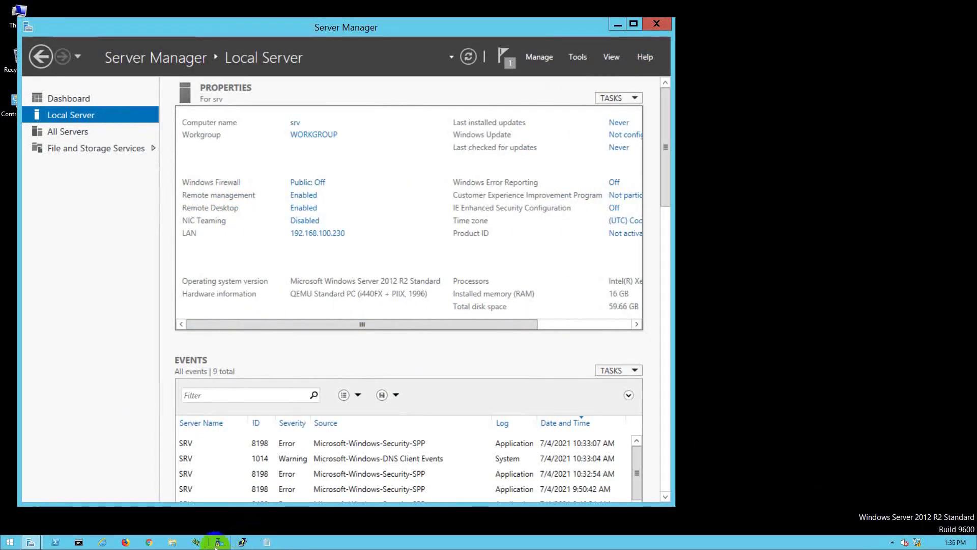
# Check the Add Roles and Features Wizard's AD DS installation progress, then exit full-screen remote desktop.
pyautogui.moveTo(29, 544)
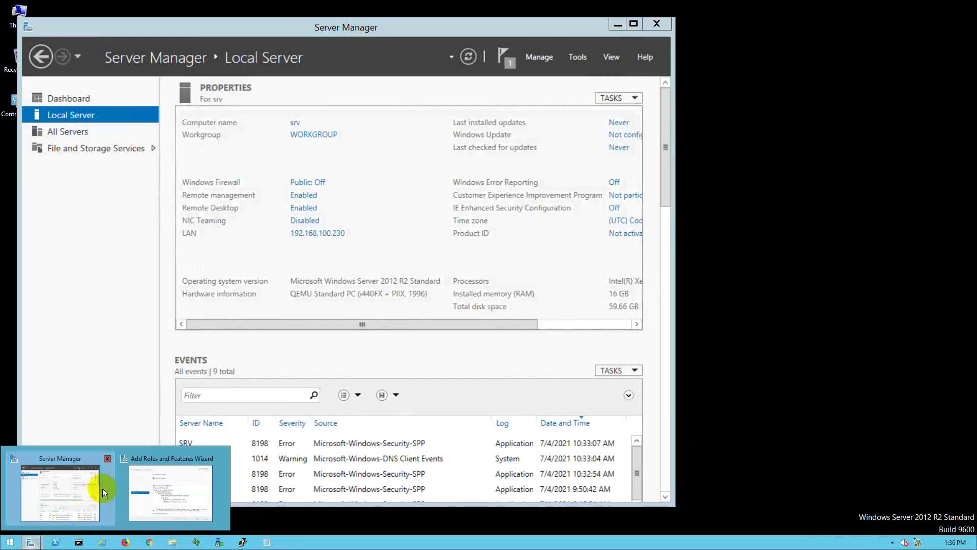
pyautogui.click(153, 505)
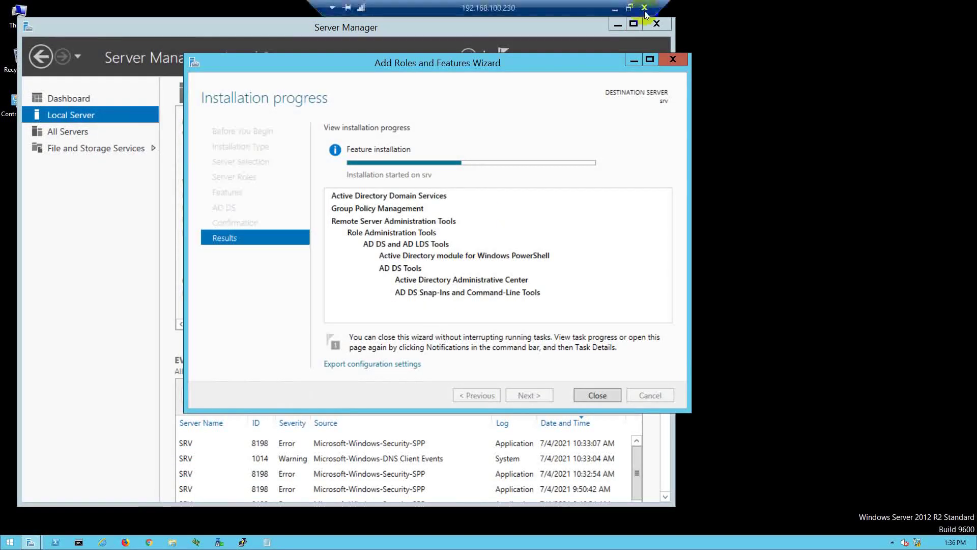
pyautogui.click(649, 7)
# In the Active Directory.pdf guide, scroll to page 5's Domain Controller Options section after the test.local forest step.
pyautogui.click(283, 537)
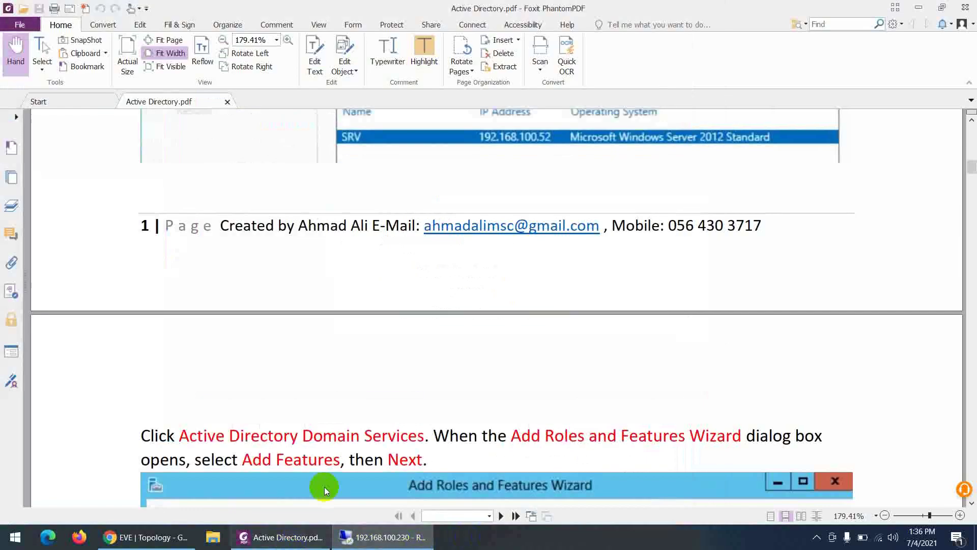
pyautogui.scroll(1, 466, 288)
pyautogui.scroll(10, 468, 290)
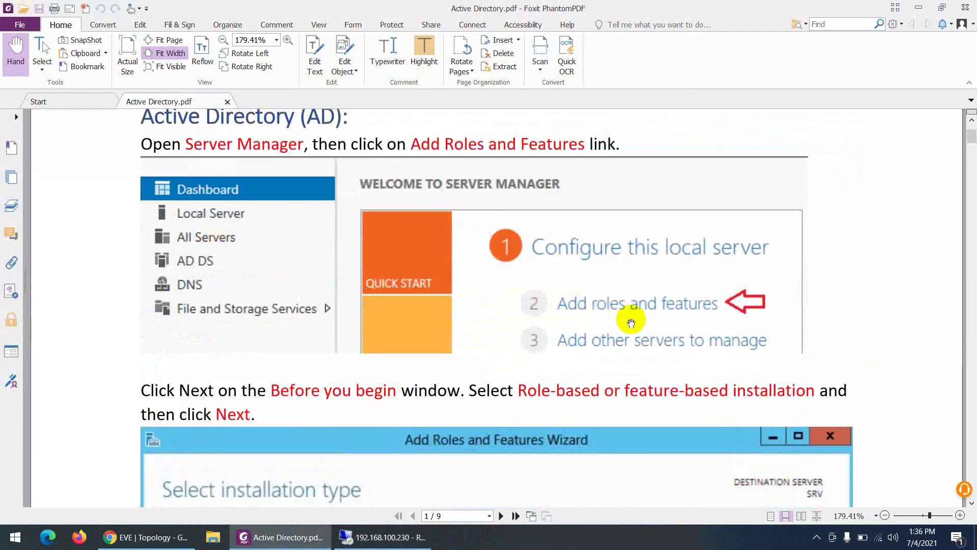
pyautogui.scroll(-10, 661, 319)
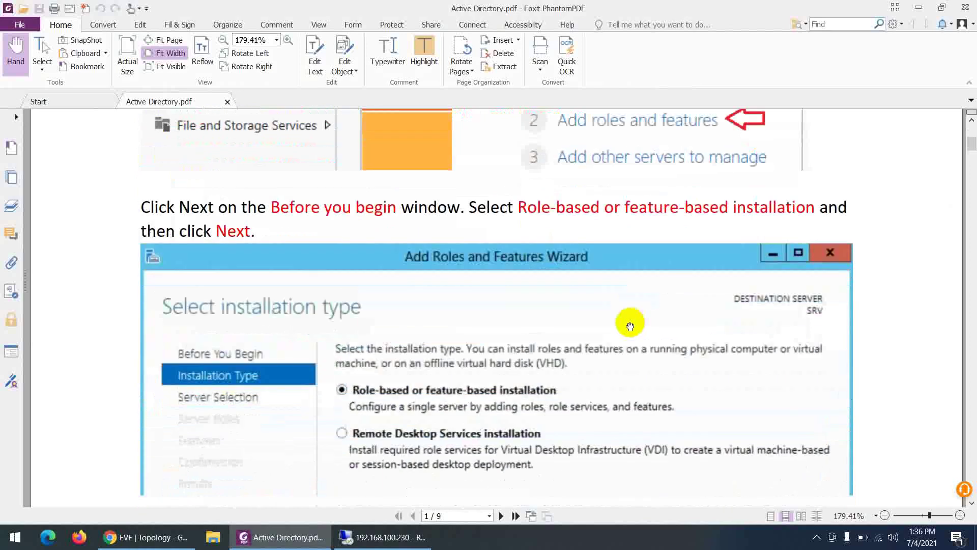
pyautogui.scroll(-9, 437, 279)
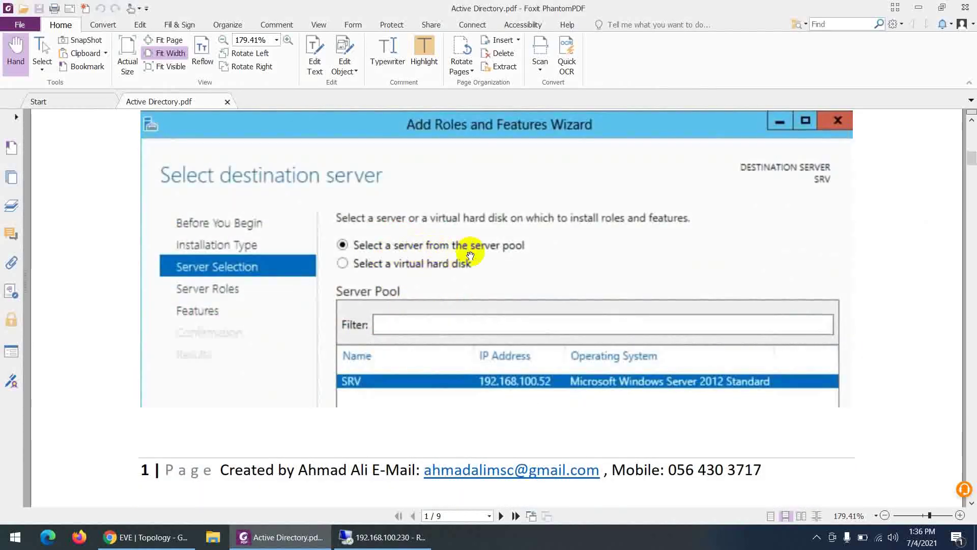
pyautogui.scroll(-1, 501, 258)
pyautogui.scroll(-18, 501, 259)
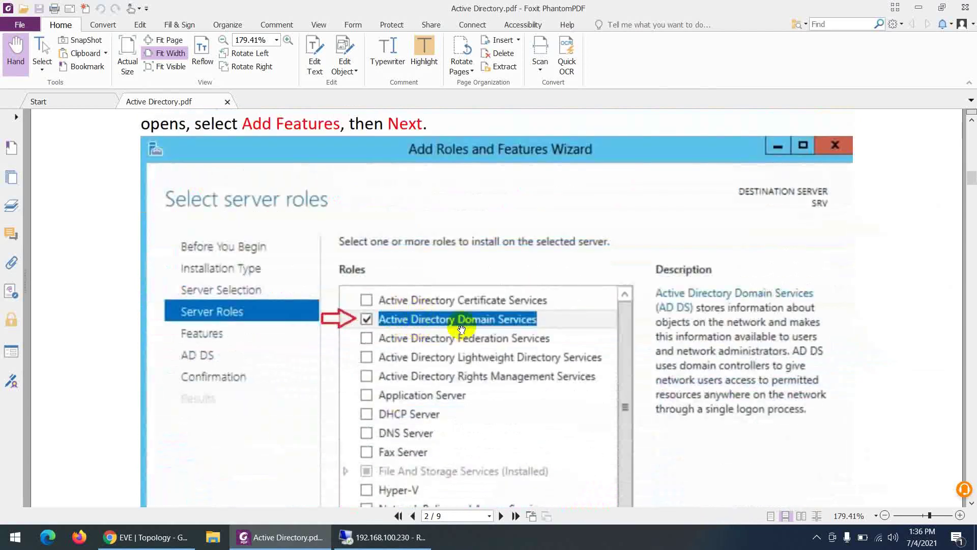
pyautogui.scroll(-10, 499, 329)
pyautogui.scroll(-4, 500, 333)
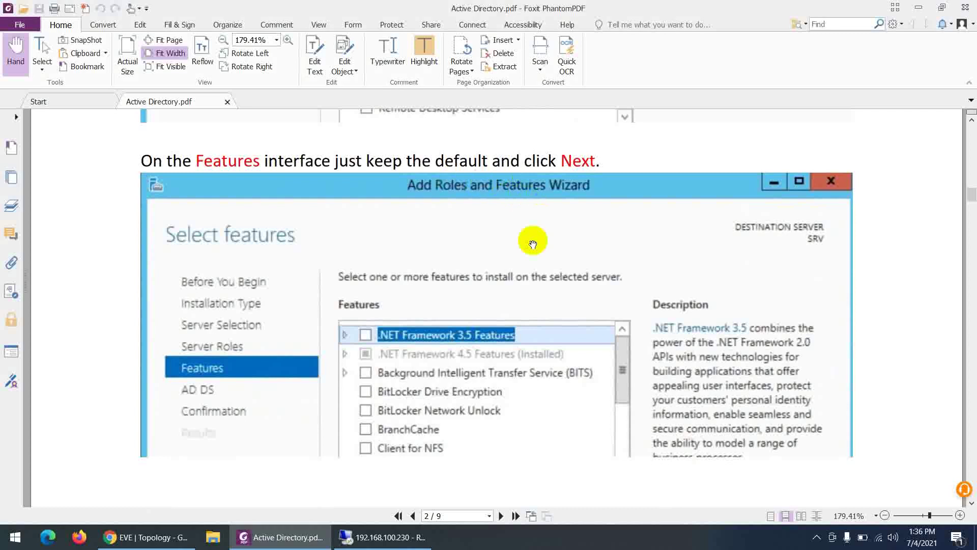
pyautogui.scroll(-12, 508, 276)
pyautogui.scroll(-8, 459, 291)
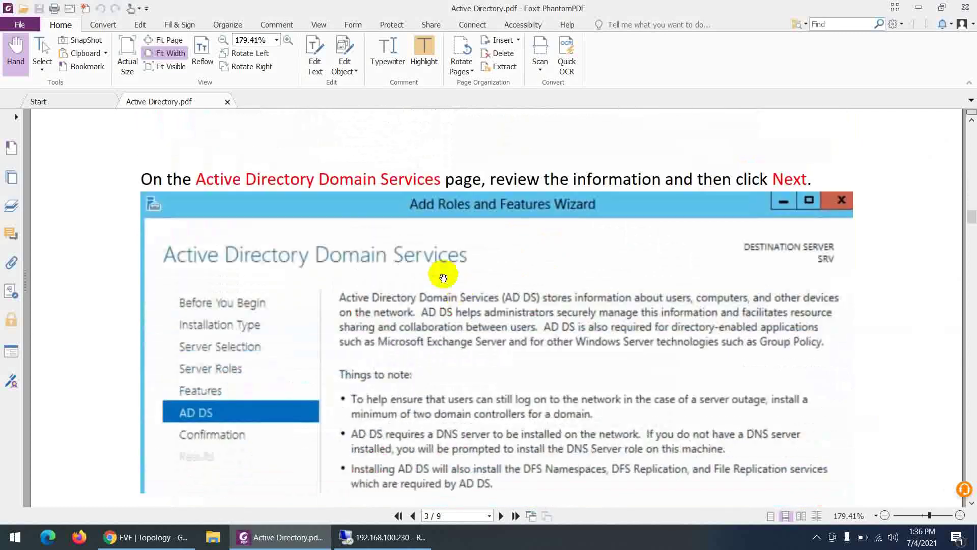
pyautogui.scroll(-4, 419, 199)
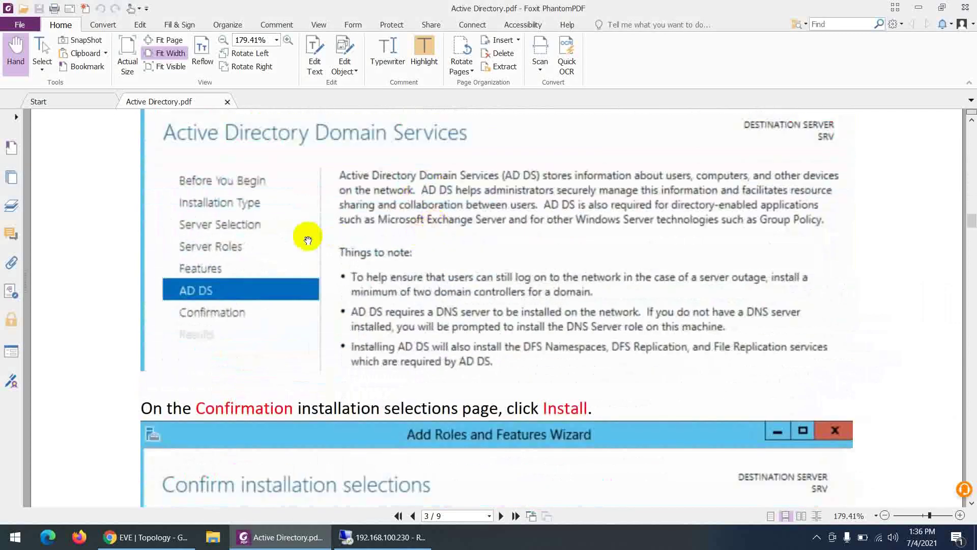
pyautogui.scroll(-4, 547, 262)
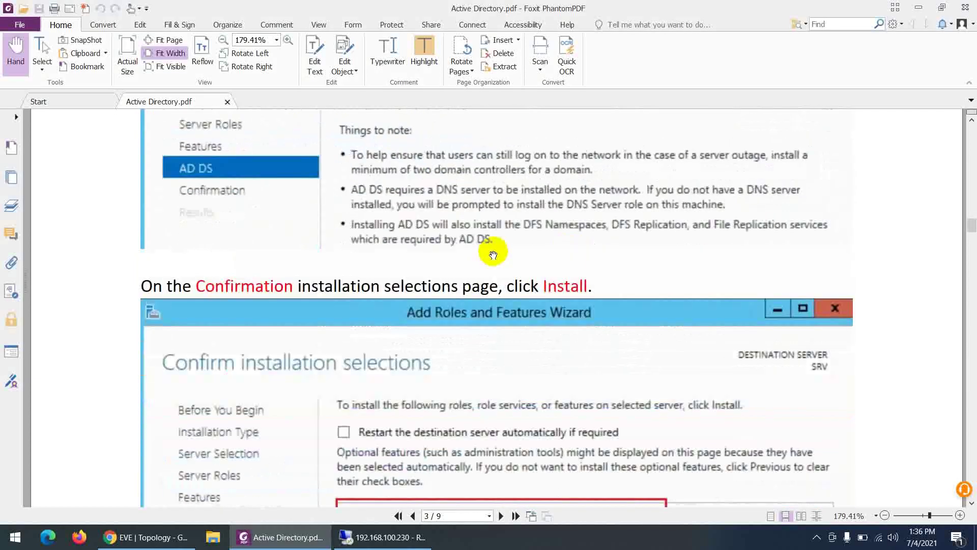
pyautogui.scroll(-5, 452, 298)
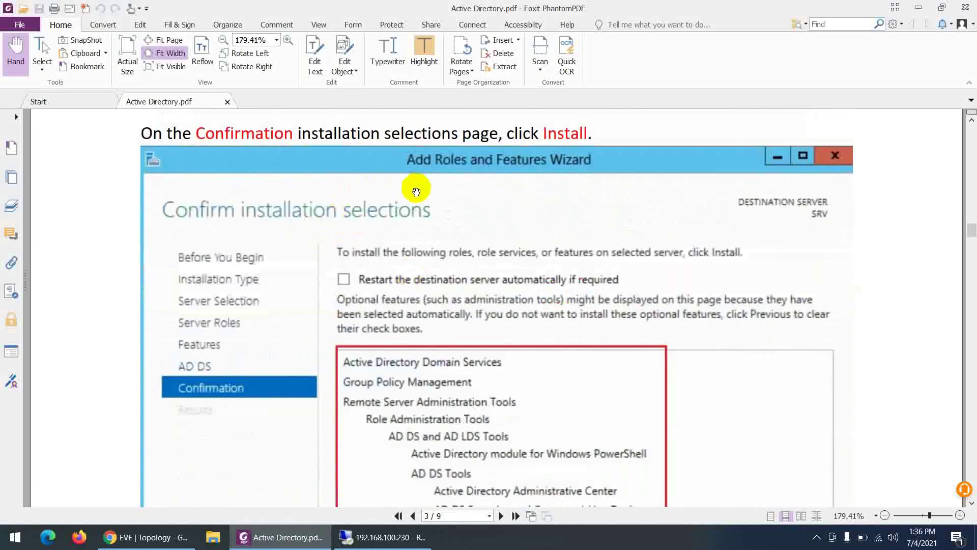
pyautogui.scroll(-3, 522, 305)
pyautogui.scroll(-3, 523, 305)
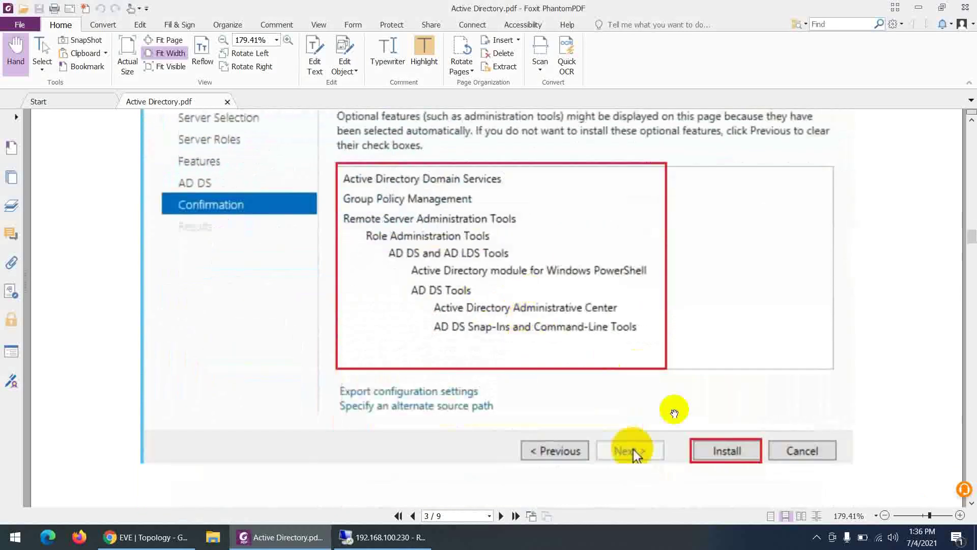
pyautogui.scroll(-11, 623, 363)
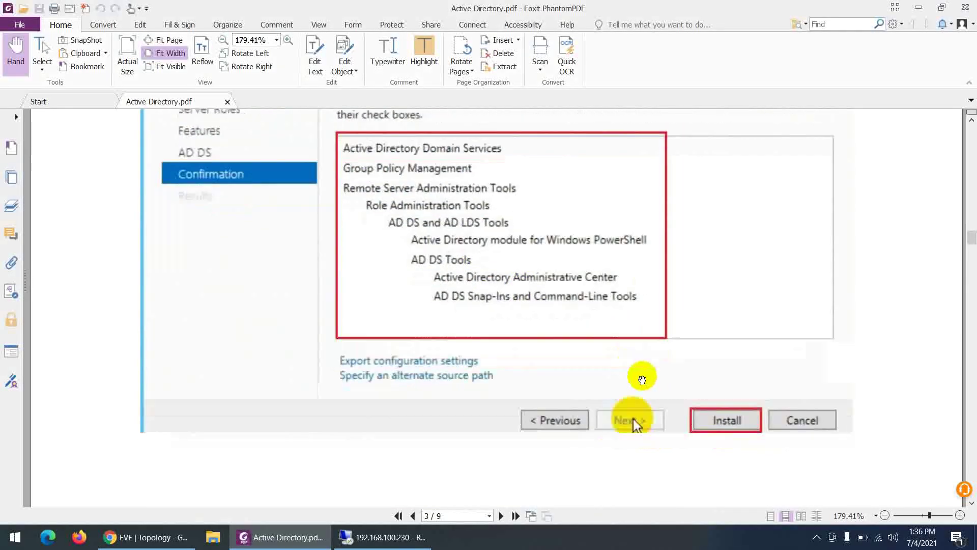
pyautogui.scroll(-16, 602, 340)
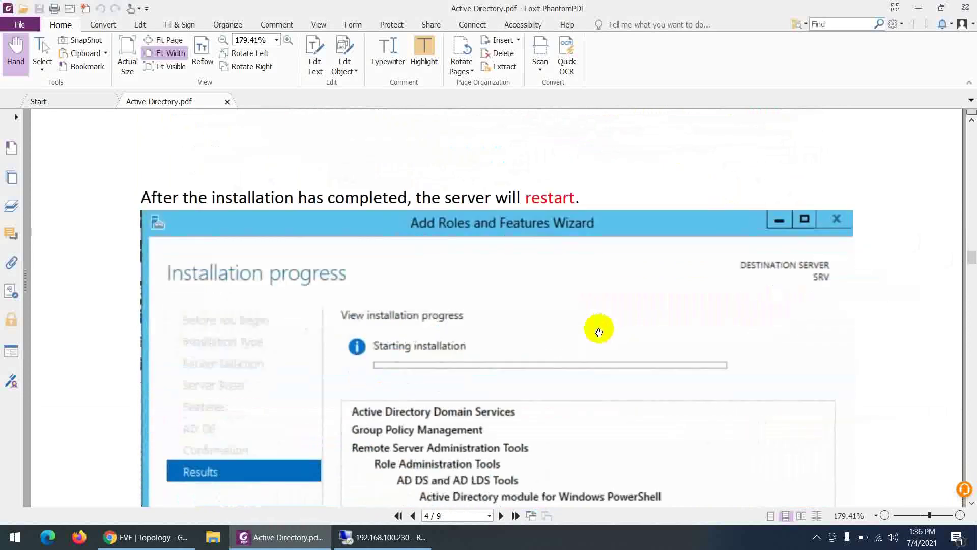
pyautogui.scroll(-8, 527, 320)
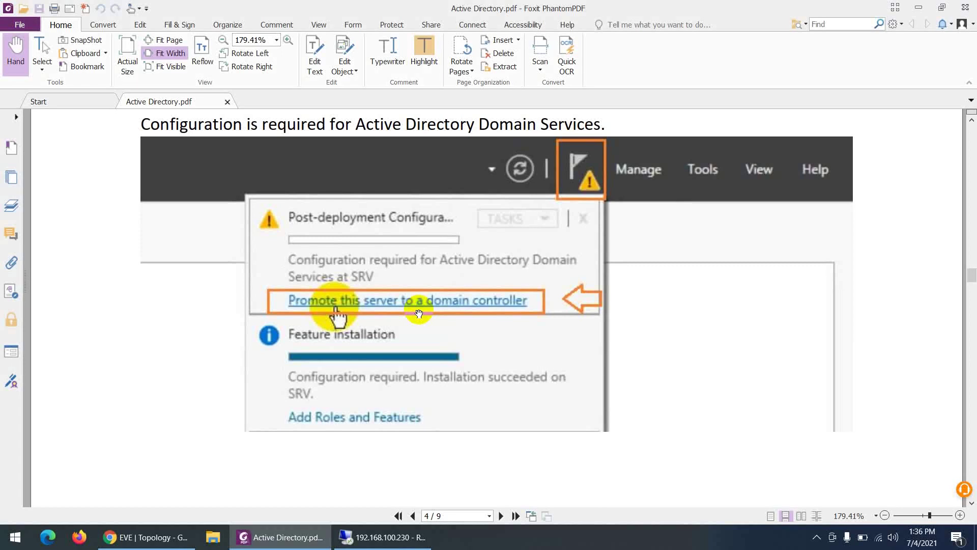
pyautogui.scroll(-10, 419, 314)
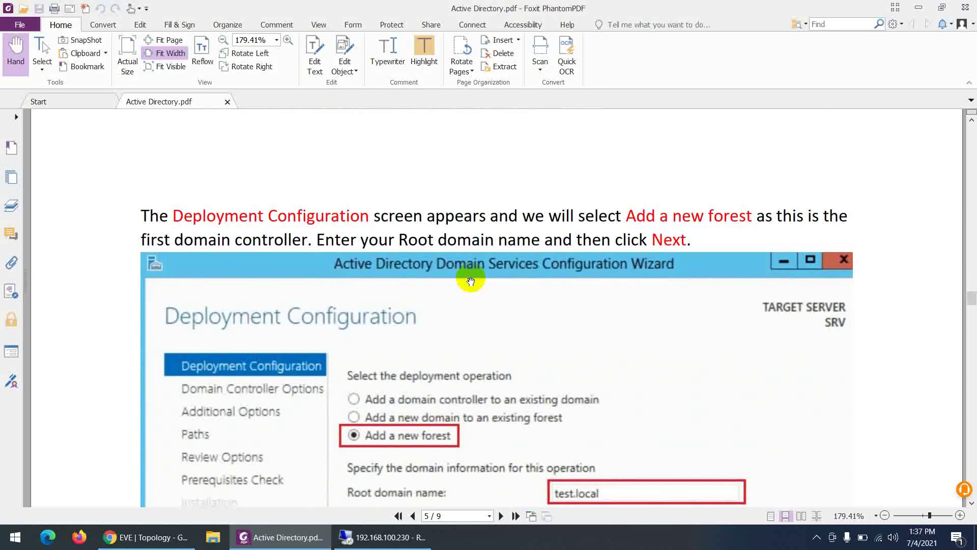
pyautogui.scroll(-3, 470, 282)
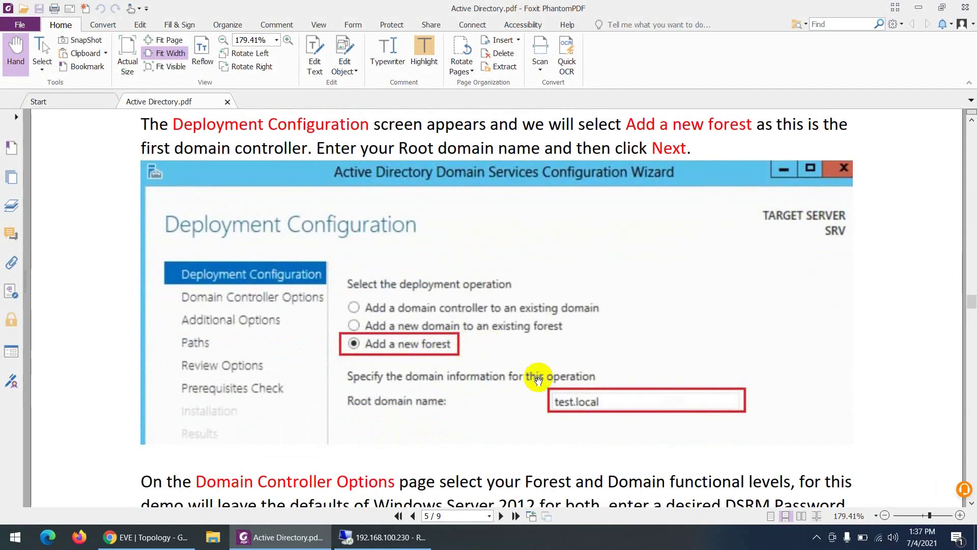
pyautogui.scroll(-1, 574, 423)
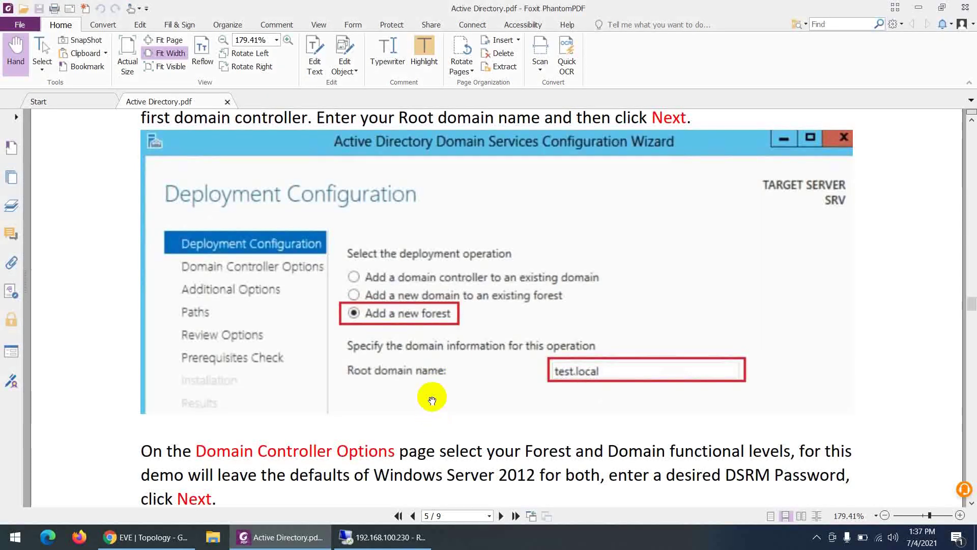
pyautogui.scroll(-5, 432, 400)
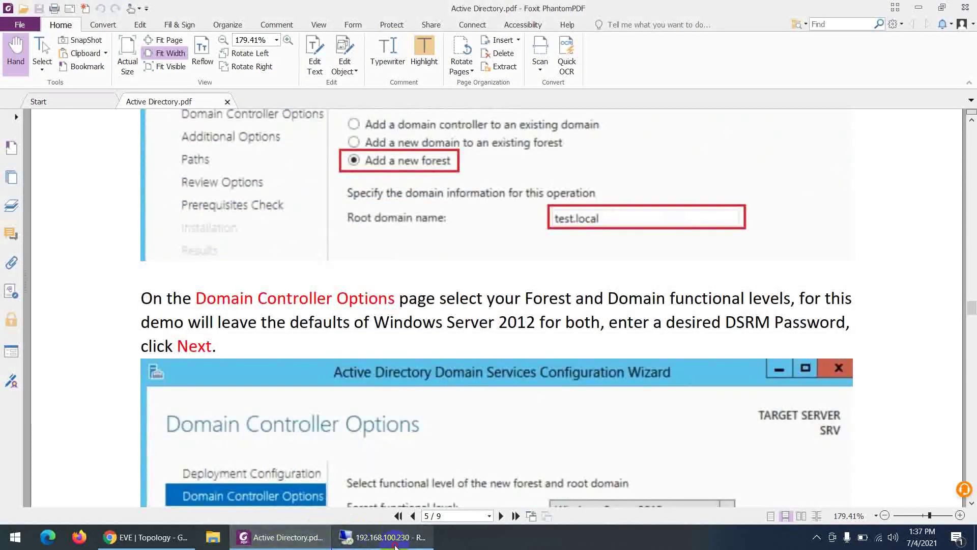
# Back on the server, move the wizard aside and show Server Manager's post-deployment notification for srv.
pyautogui.click(382, 537)
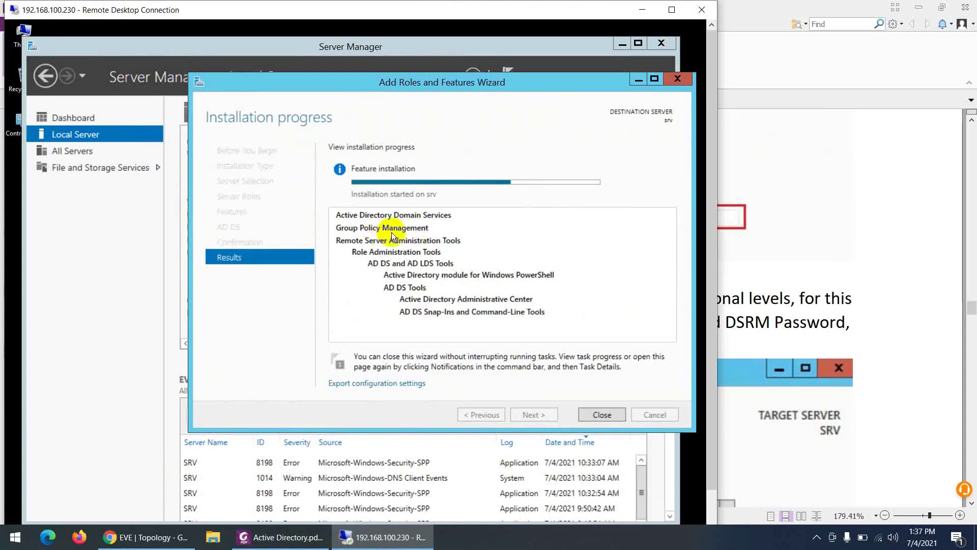
pyautogui.moveTo(506, 81); pyautogui.dragTo(438, 138)
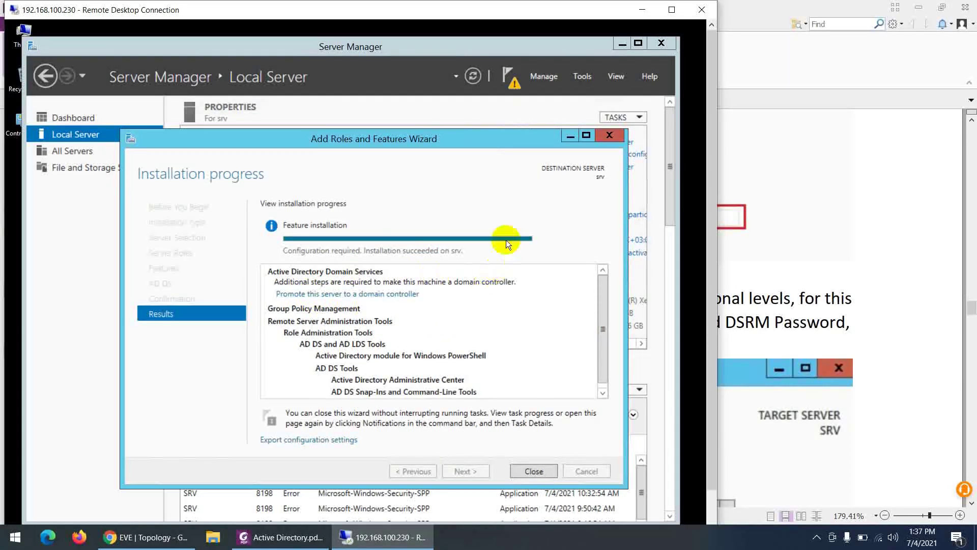
pyautogui.click(510, 80)
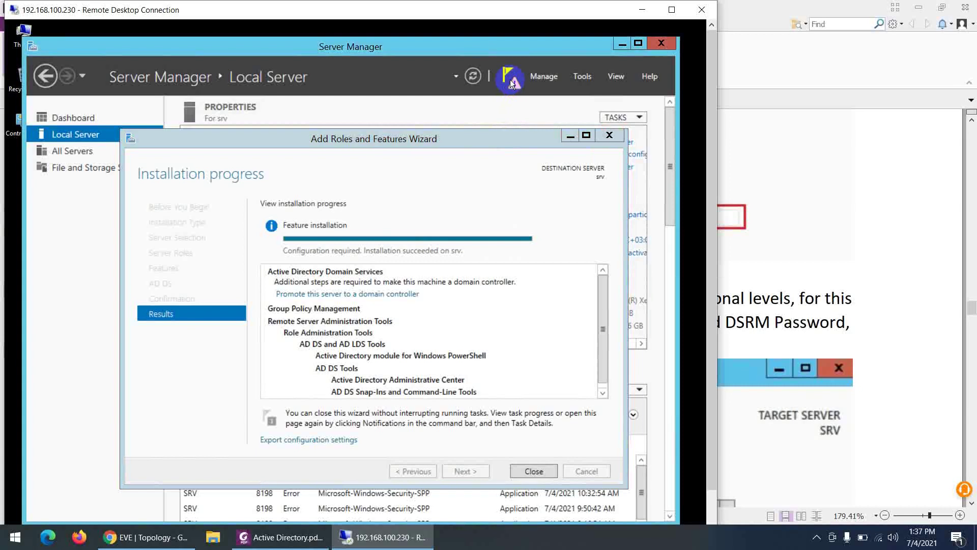
pyautogui.click(510, 79)
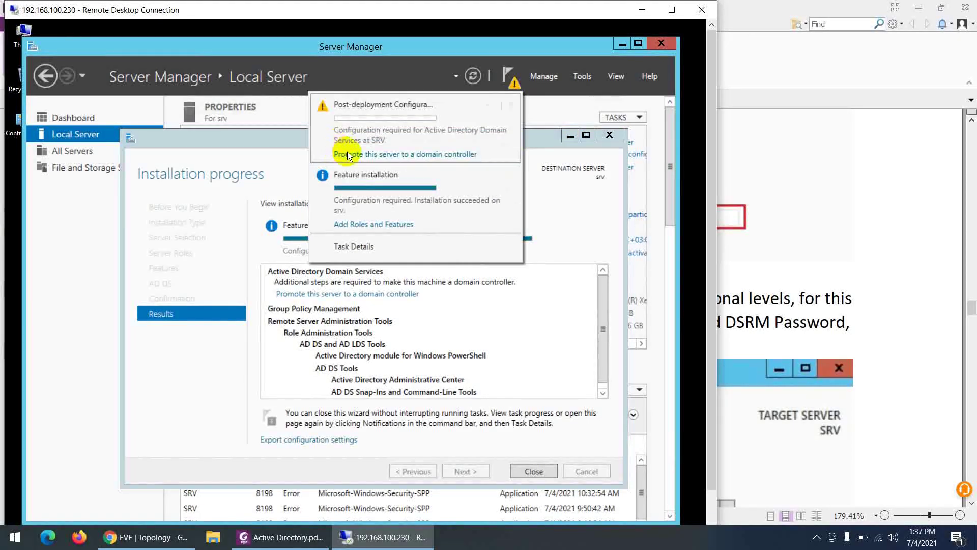
# Start promotion to domain controller as a new forest with root domain test.local and continue.
pyautogui.click(386, 154)
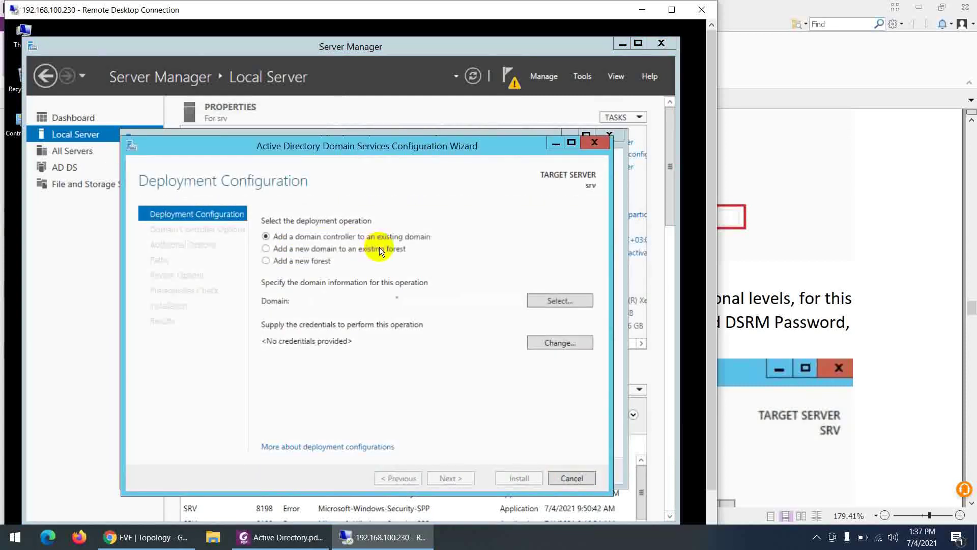
pyautogui.click(266, 261)
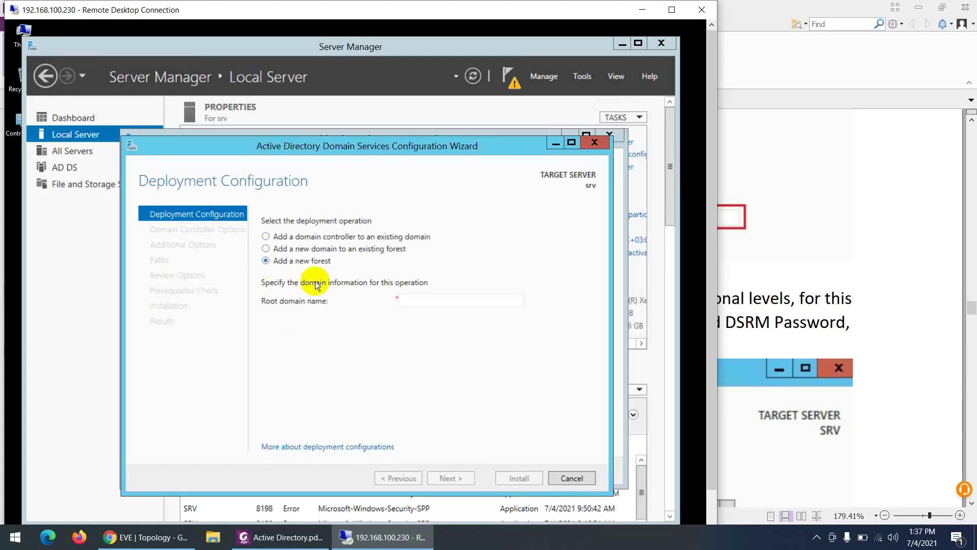
pyautogui.click(421, 302)
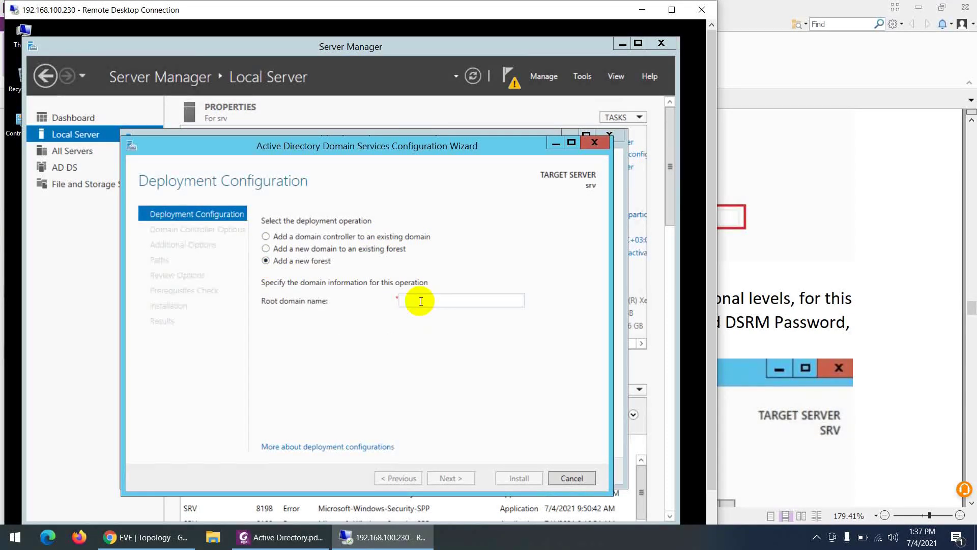
pyautogui.write('test.local')
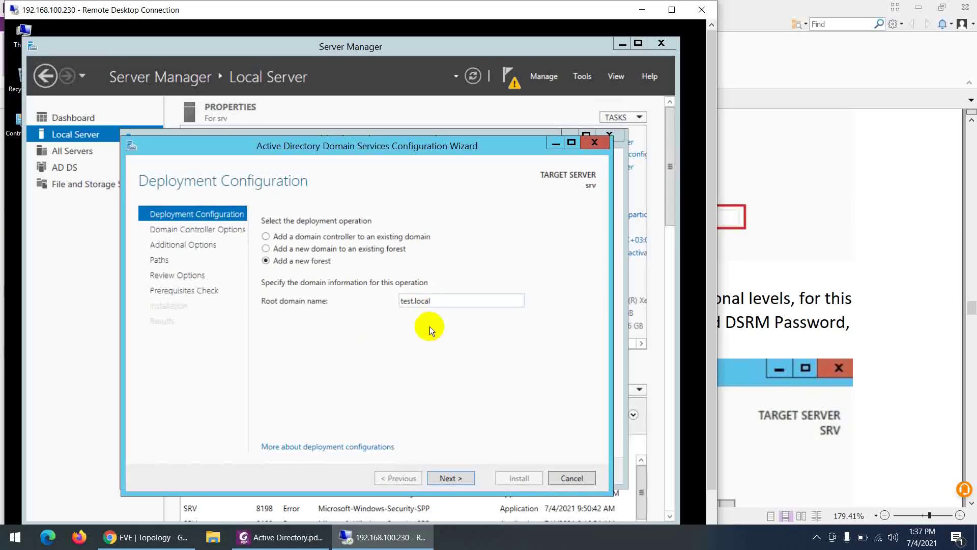
pyautogui.click(462, 476)
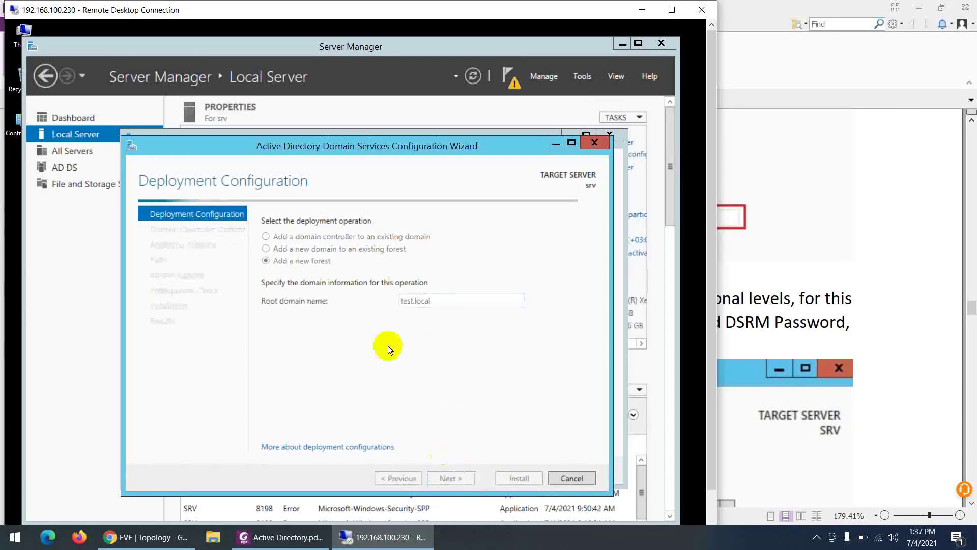
# Enter and confirm the DSRM password, keeping Windows Server 2012 R2 functional levels and DNS server.
pyautogui.click(671, 9)
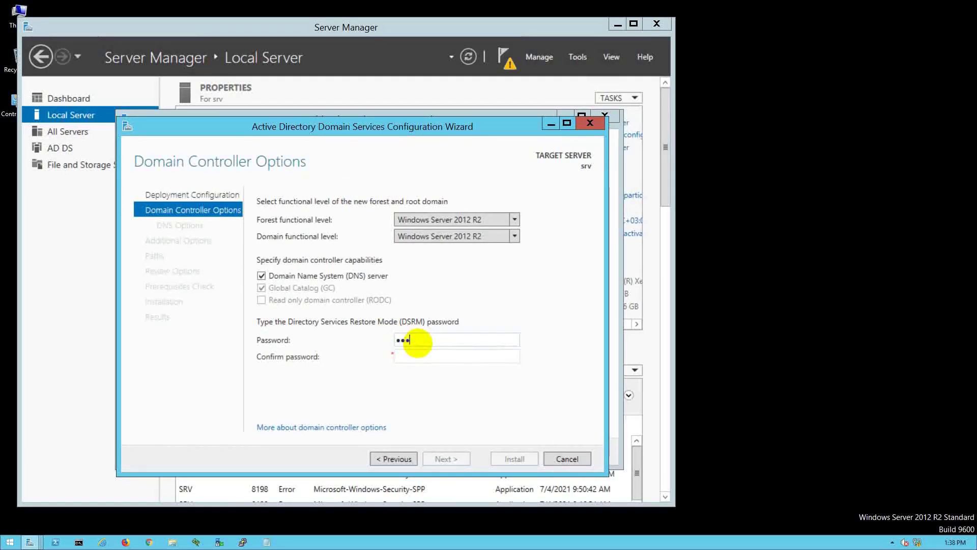
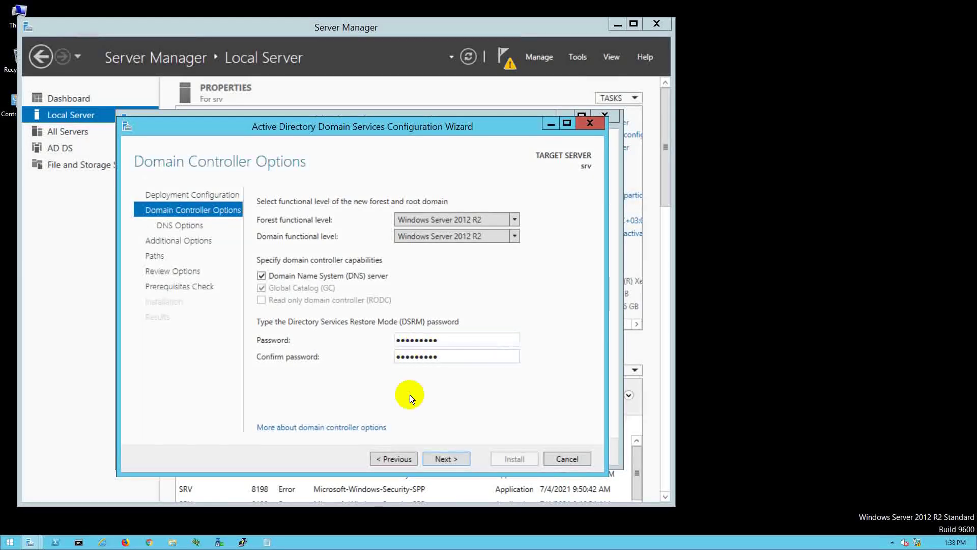
pyautogui.click(443, 457)
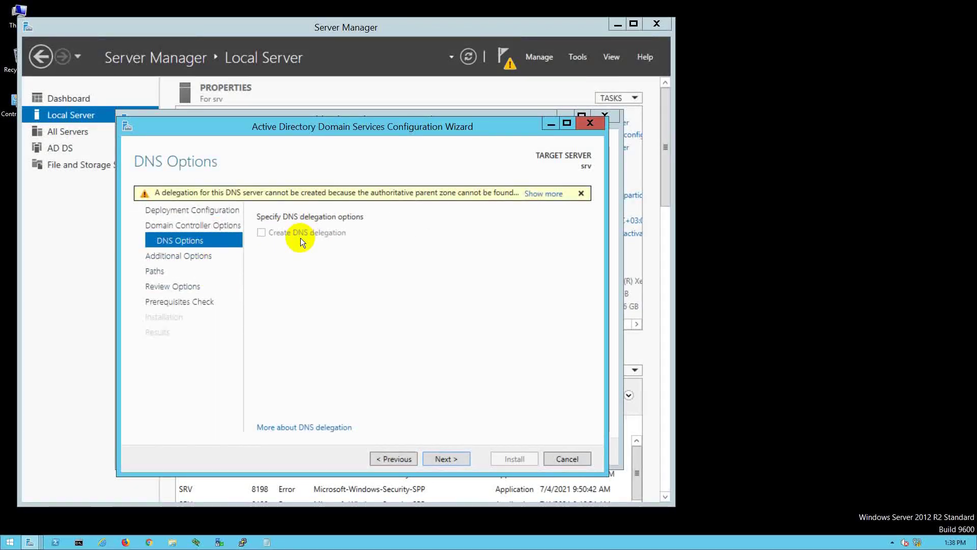
# Accept DNS options, NetBIOS name TEST and the default database, log and SYSVOL paths.
pyautogui.click(445, 454)
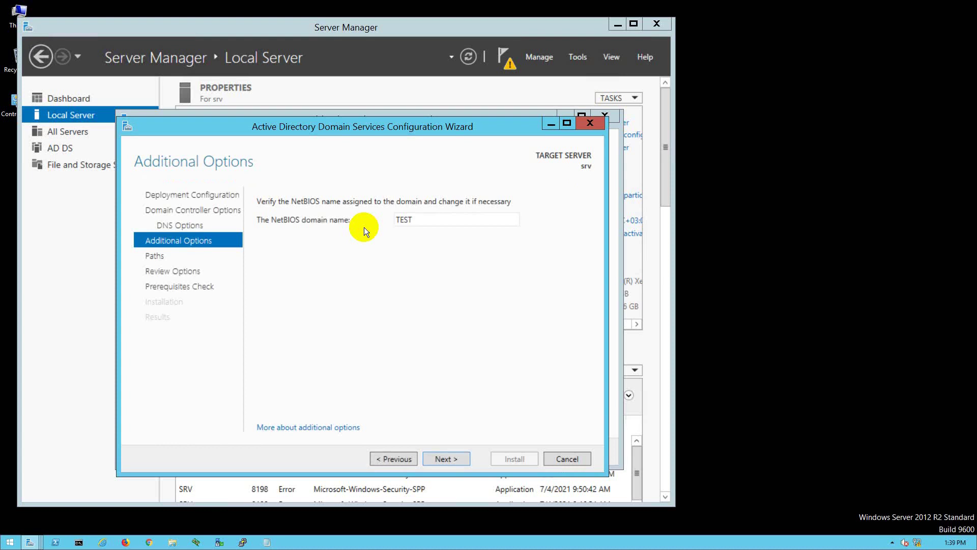
pyautogui.click(451, 459)
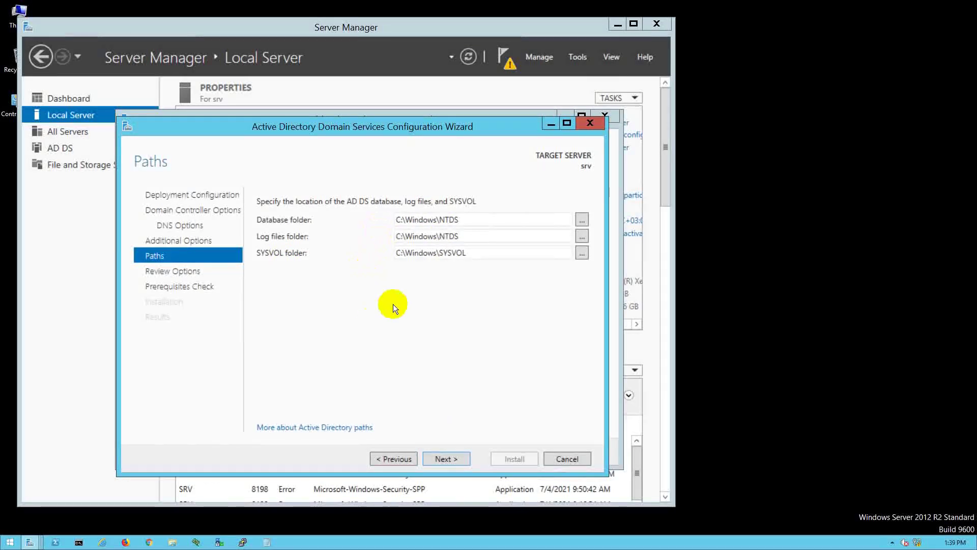
pyautogui.click(441, 455)
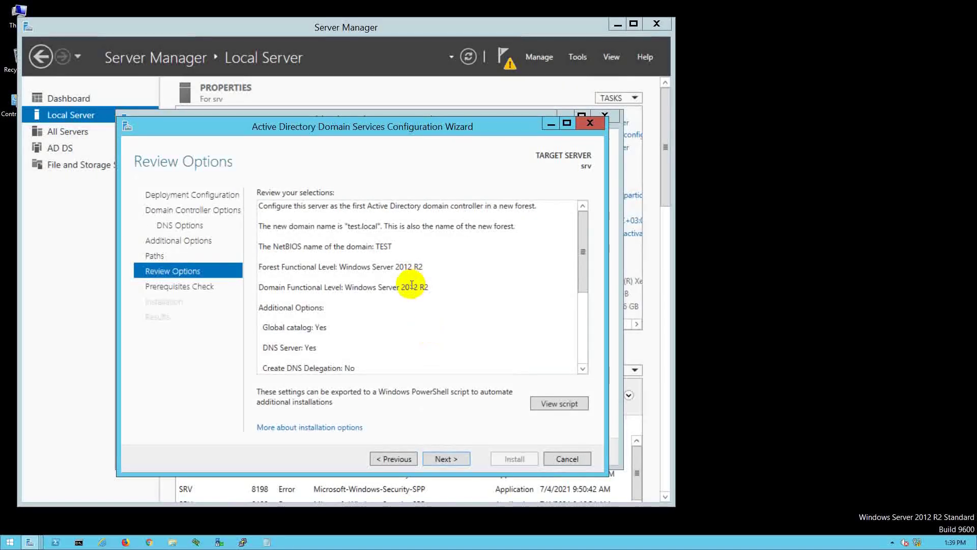
# Run the prerequisites check, then glance at Chrome and the PDF guide before returning to the server.
pyautogui.click(448, 461)
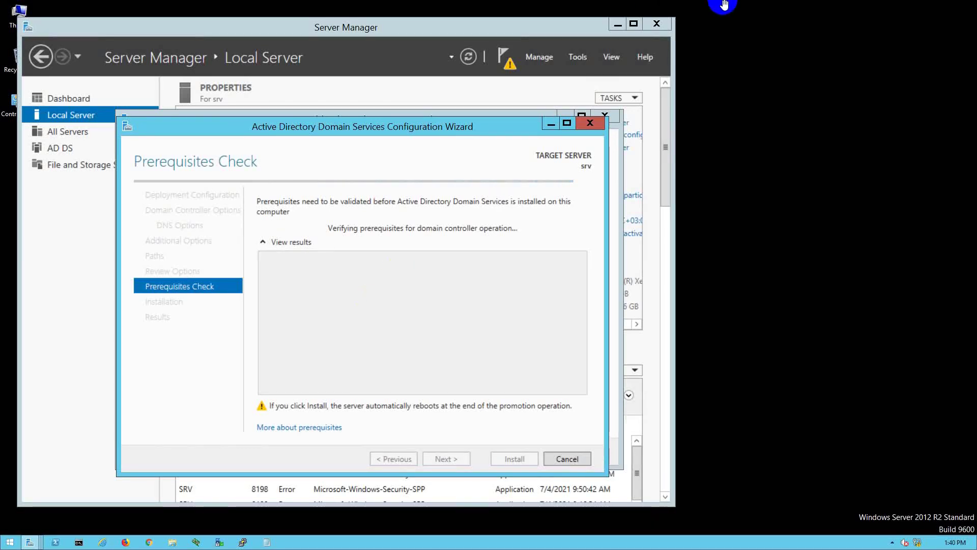
pyautogui.click(631, 6)
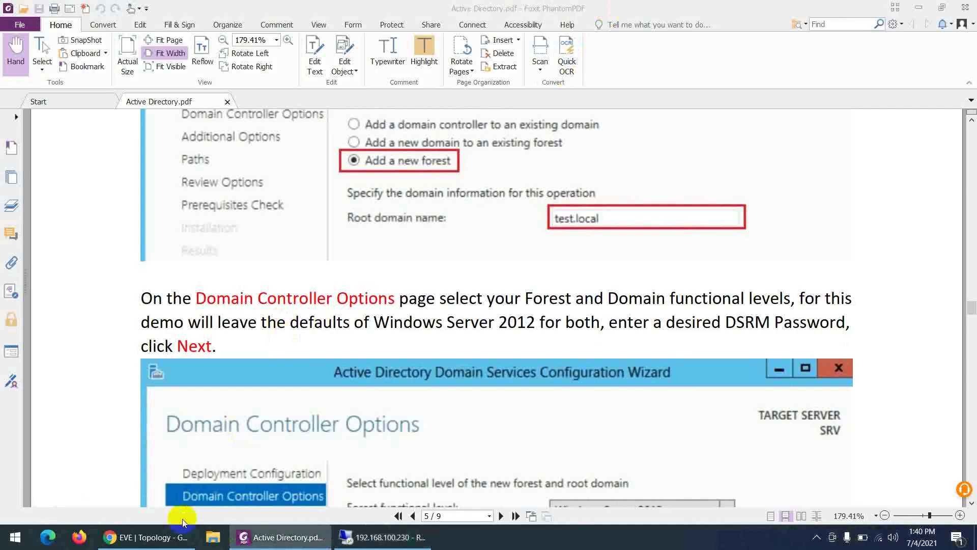
pyautogui.click(181, 535)
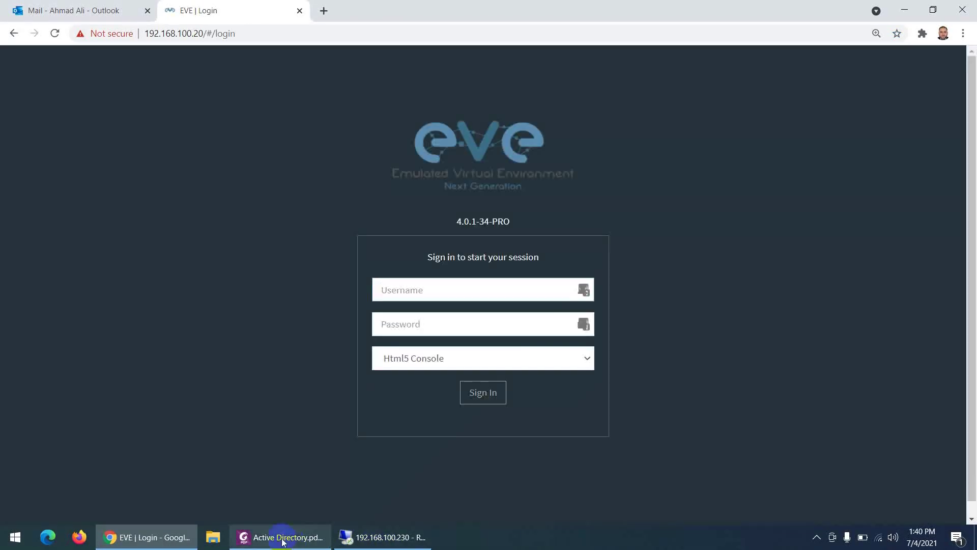
pyautogui.click(279, 537)
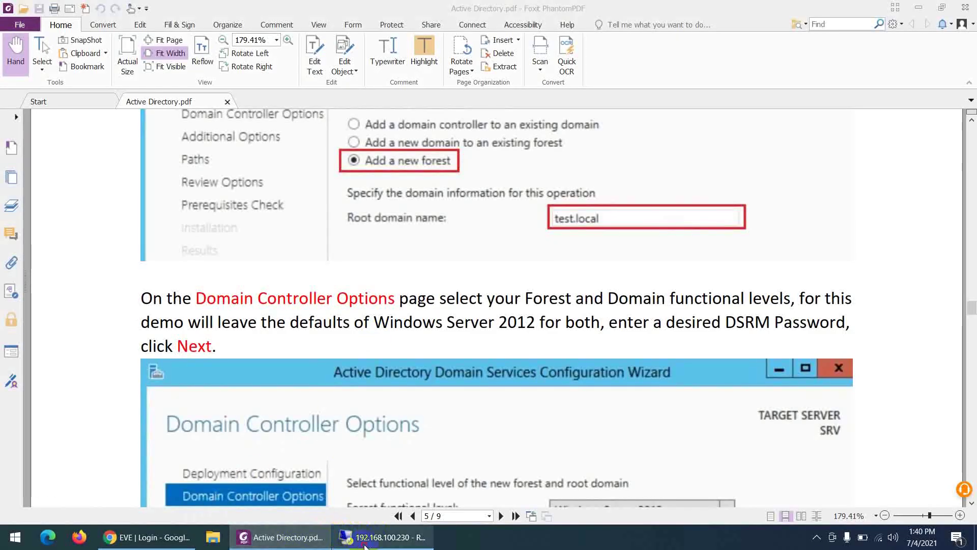
pyautogui.click(383, 537)
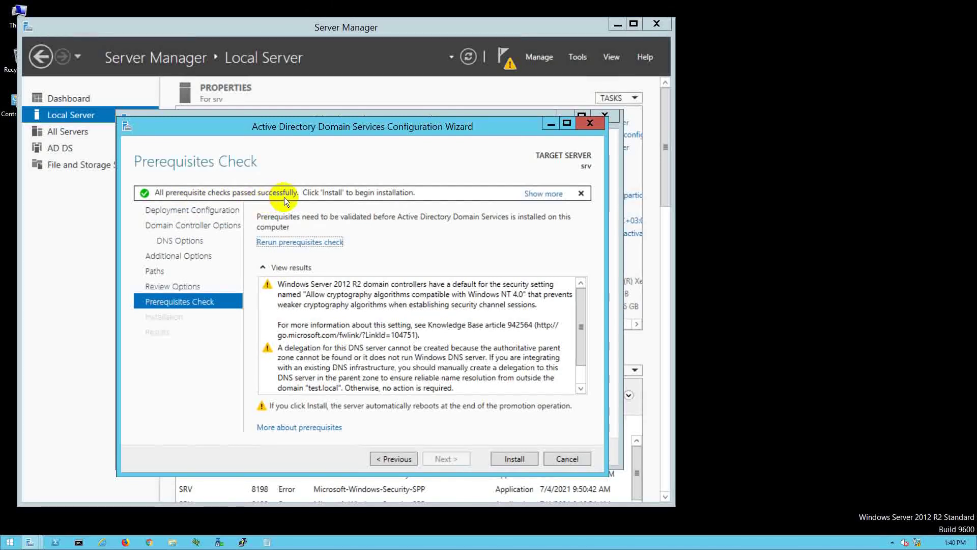
# Click Install on the Prerequisites Check page to start promoting srv to a domain controller.
pyautogui.click(511, 460)
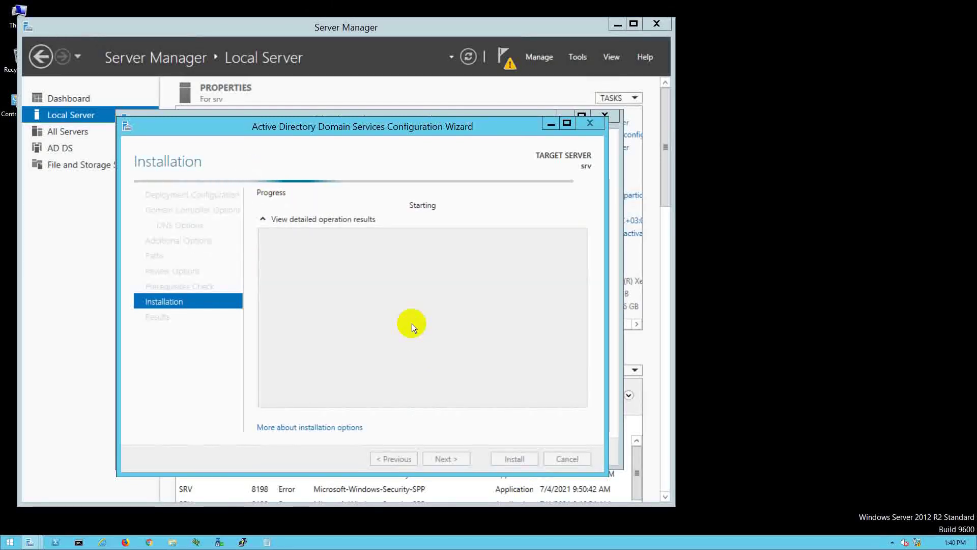
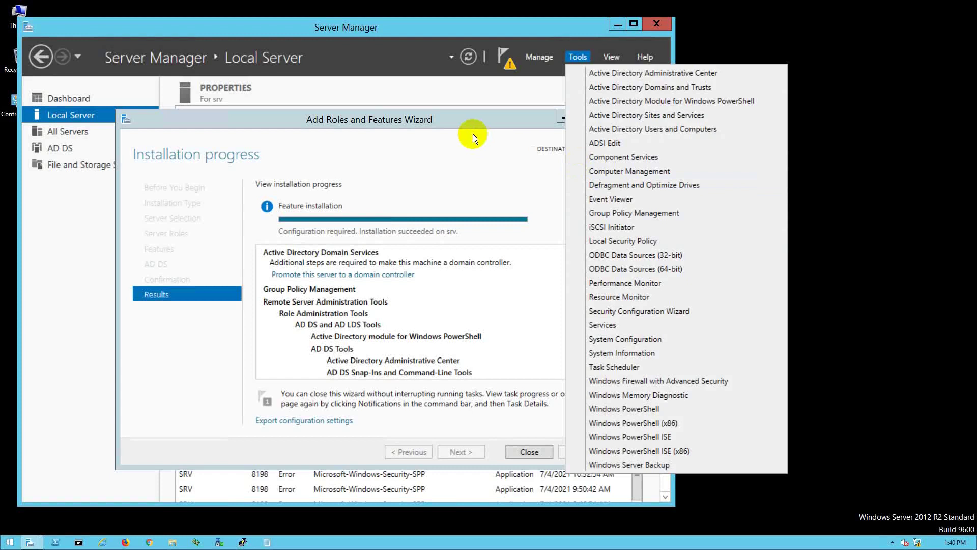
# Close the finished Add Roles wizard and bring the AD DS Configuration Wizard back into view.
pyautogui.click(449, 123)
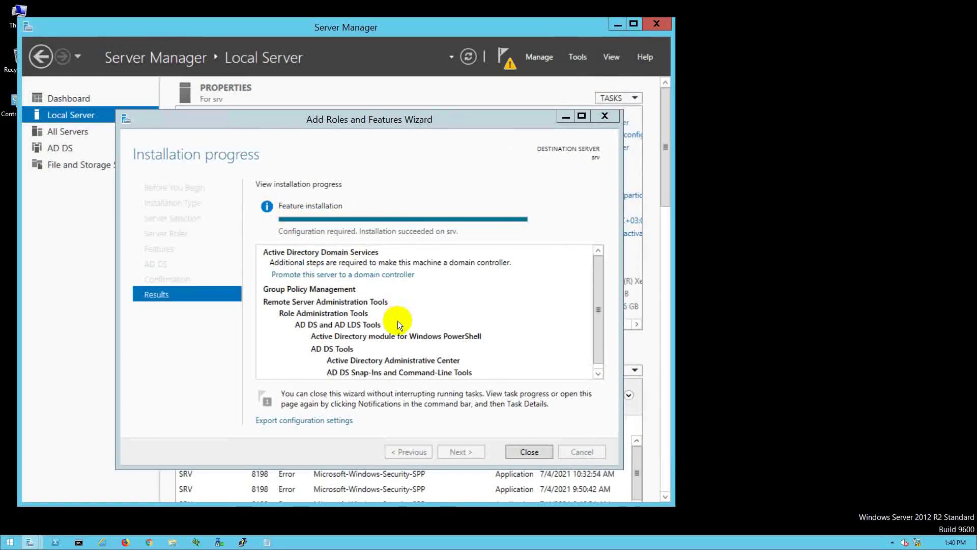
pyautogui.click(527, 451)
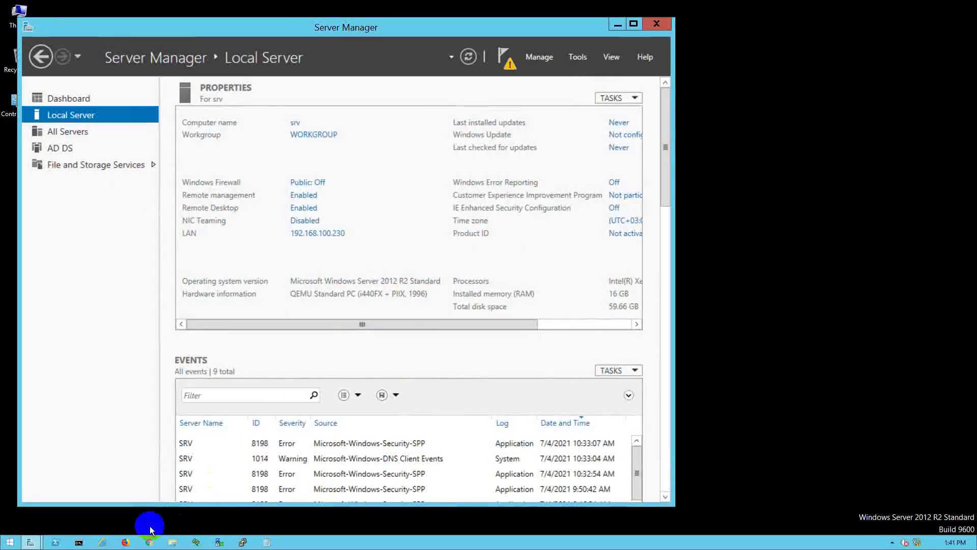
pyautogui.moveTo(31, 541)
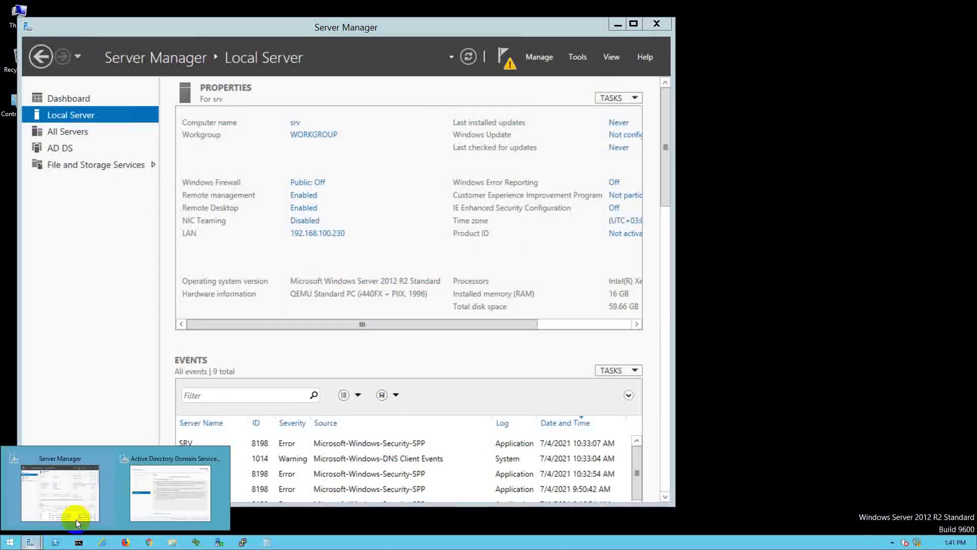
pyautogui.click(155, 483)
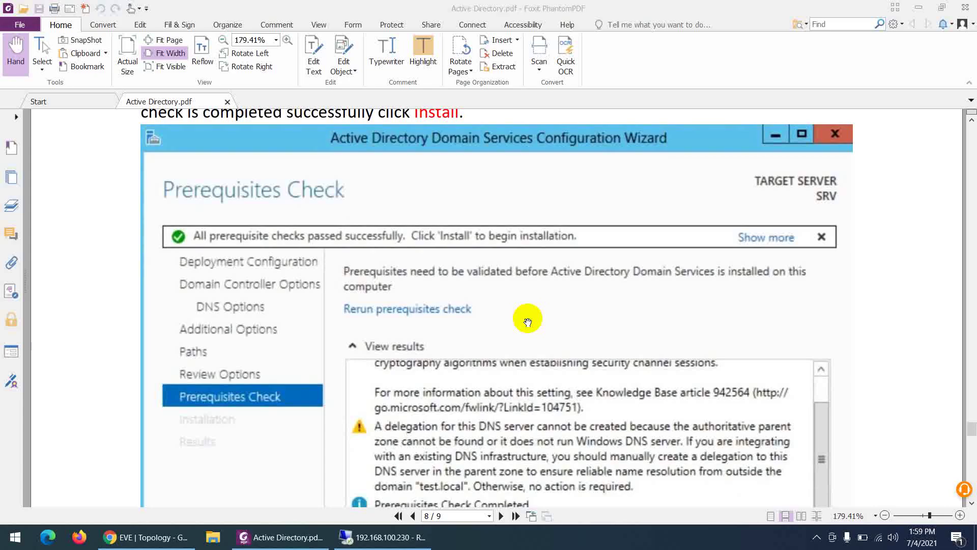
pyautogui.scroll(-5, 522, 321)
pyautogui.scroll(-10, 522, 326)
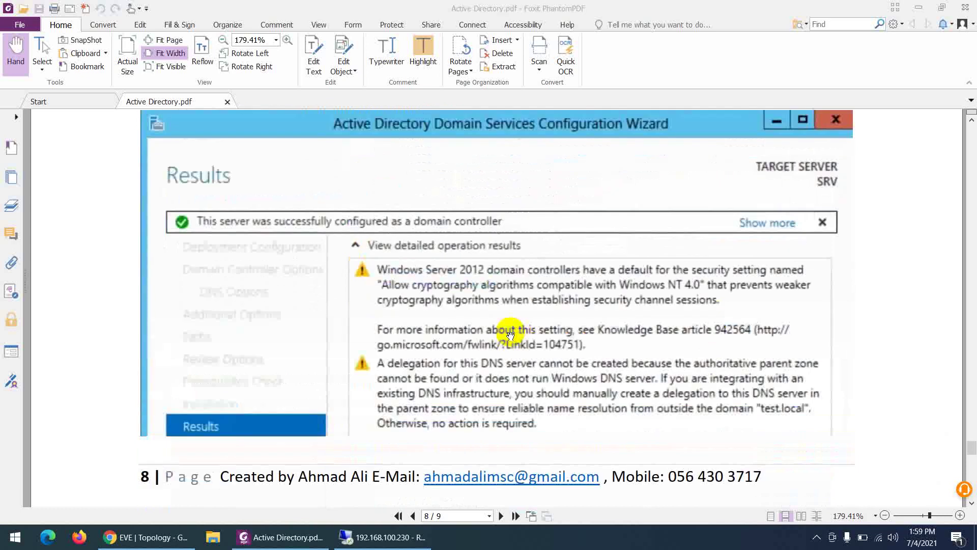
# Replace the expired administrator password with a new confirmed one and show the server desktop full screen.
pyautogui.click(383, 537)
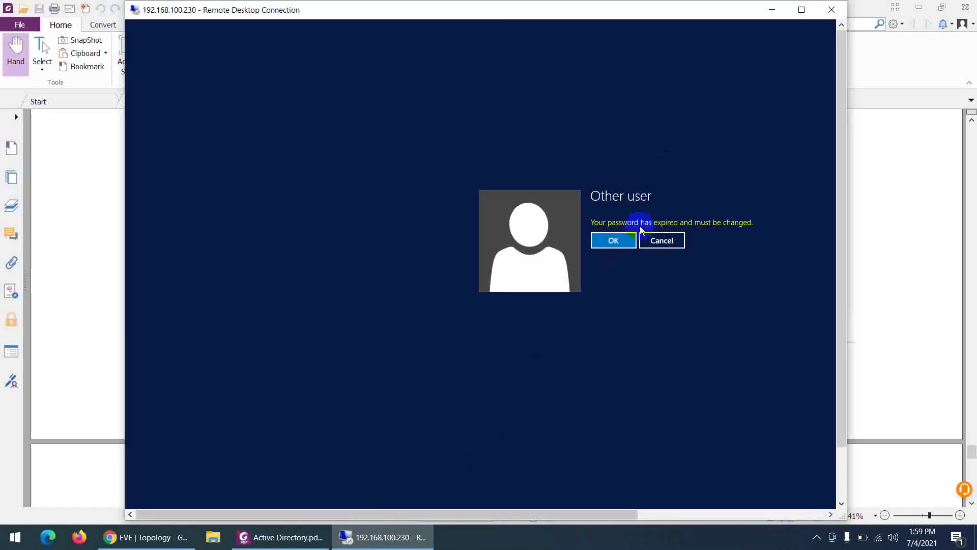
pyautogui.click(613, 241)
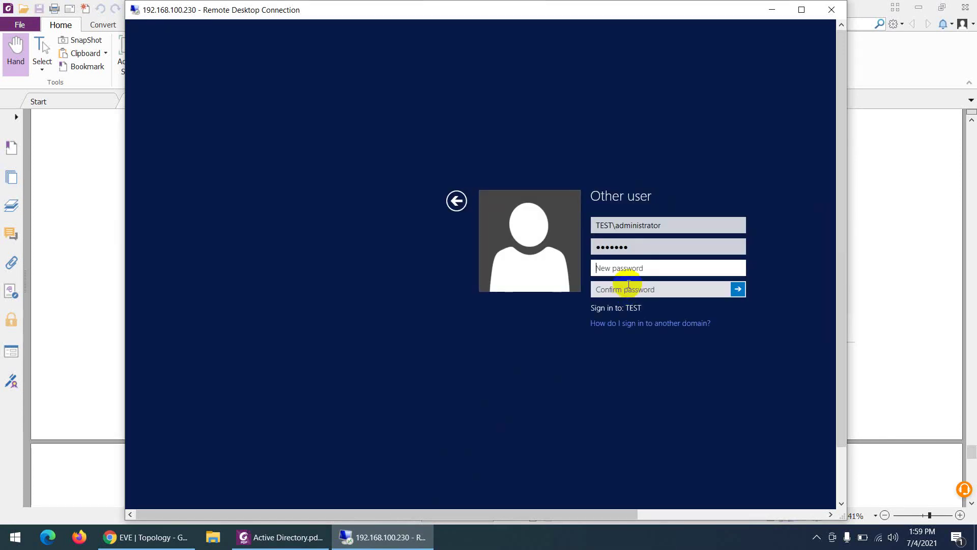
pyautogui.write('P')
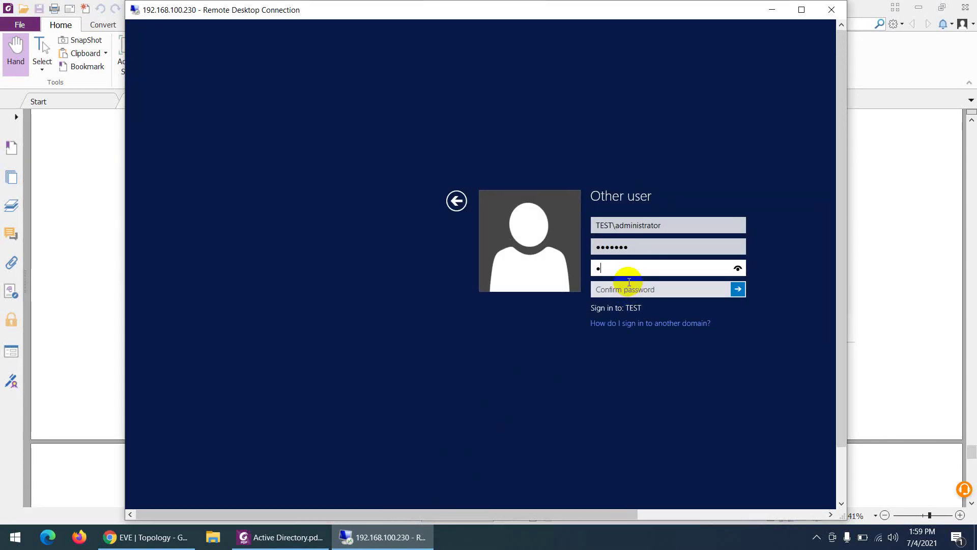
pyautogui.write('@ssw0r')
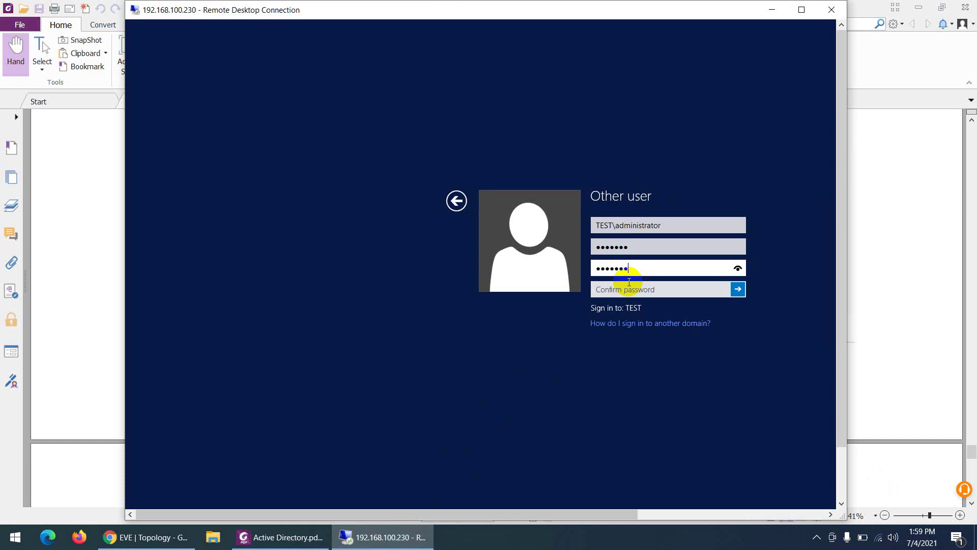
pyautogui.press('Tab')
pyautogui.write('P')
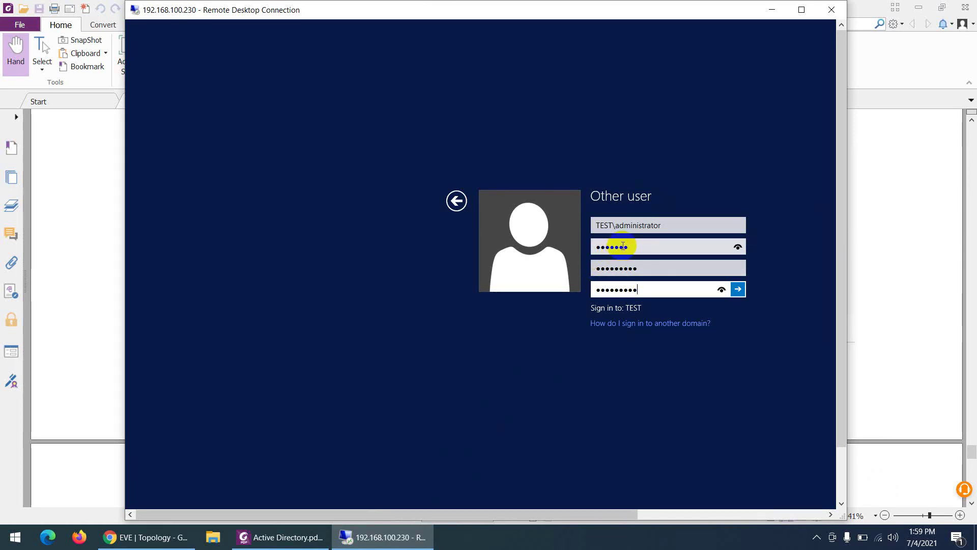
pyautogui.click(739, 289)
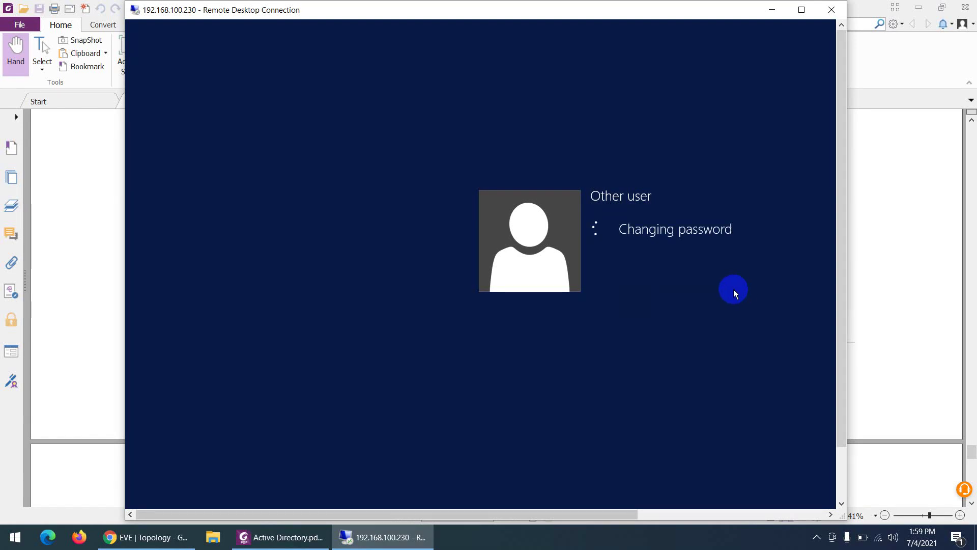
pyautogui.click(617, 246)
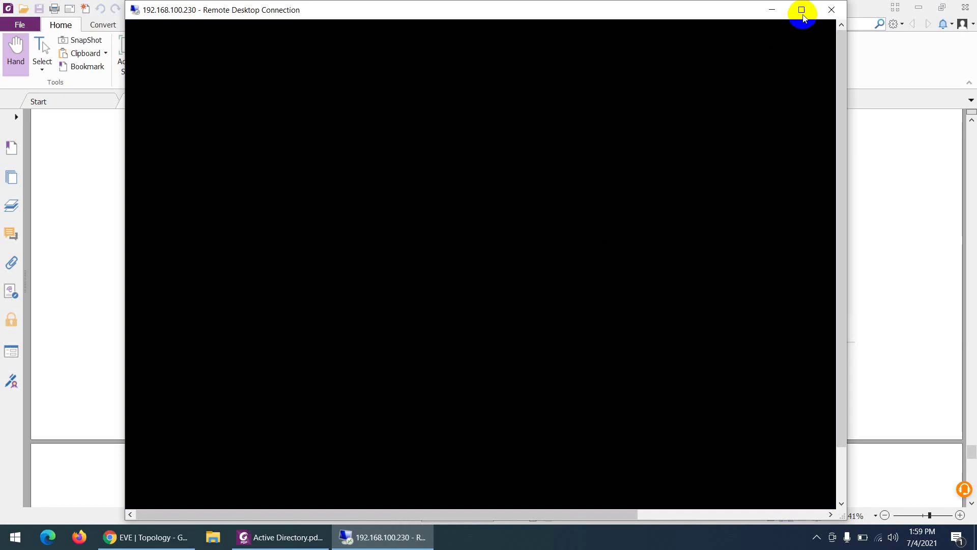
pyautogui.click(802, 9)
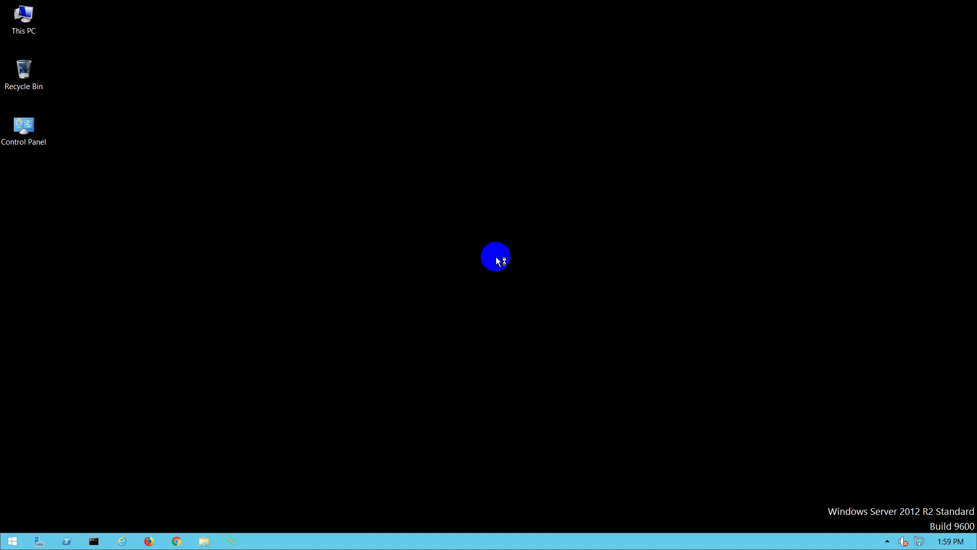
# Check in This PC's System properties that srv belongs to test.local, then close it.
pyautogui.rightClick(26, 25)
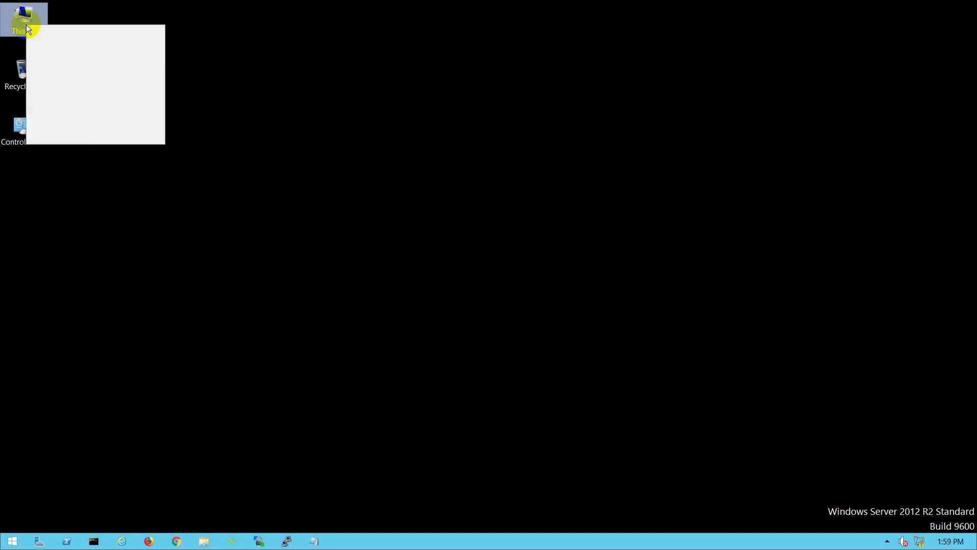
pyautogui.click(70, 140)
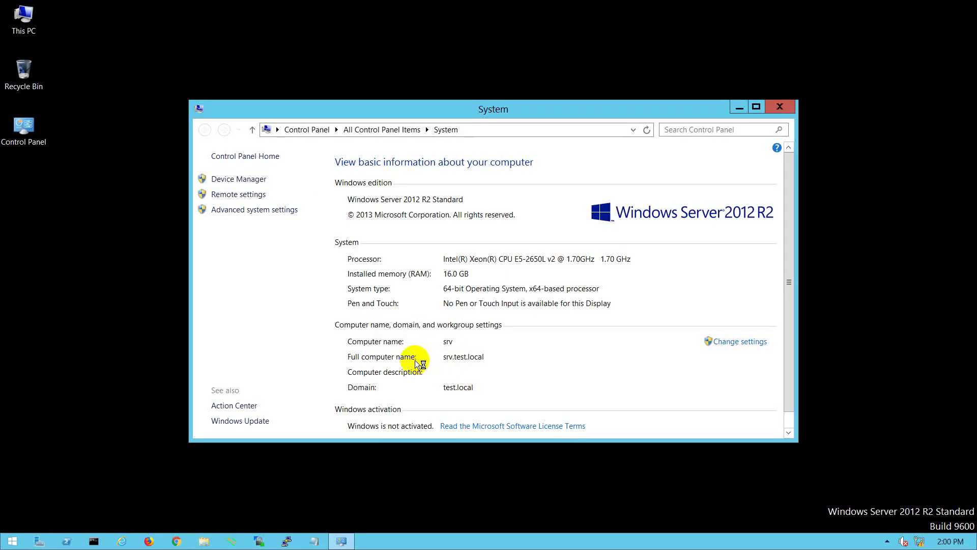
pyautogui.click(789, 108)
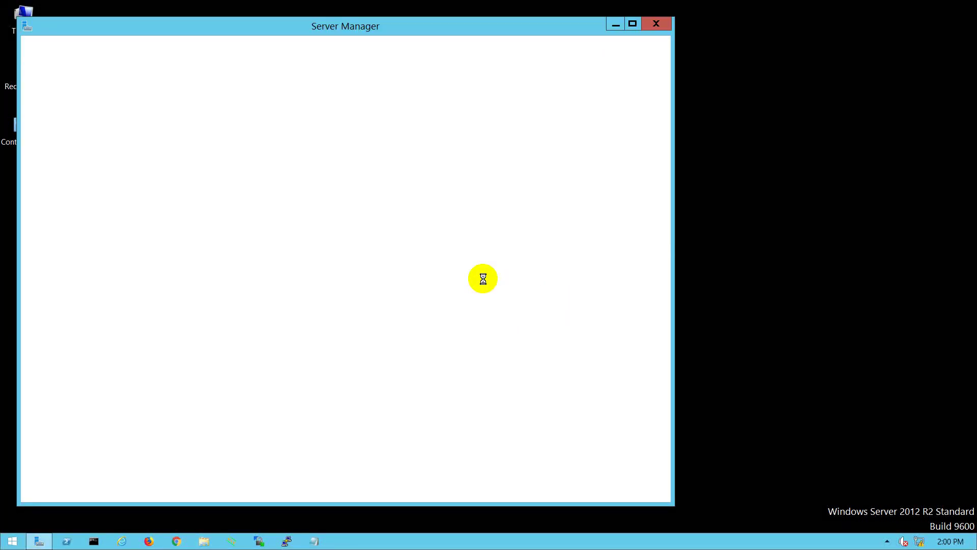
# Maximize Server Manager and launch Active Directory Users and Computers from Tools.
pyautogui.click(633, 25)
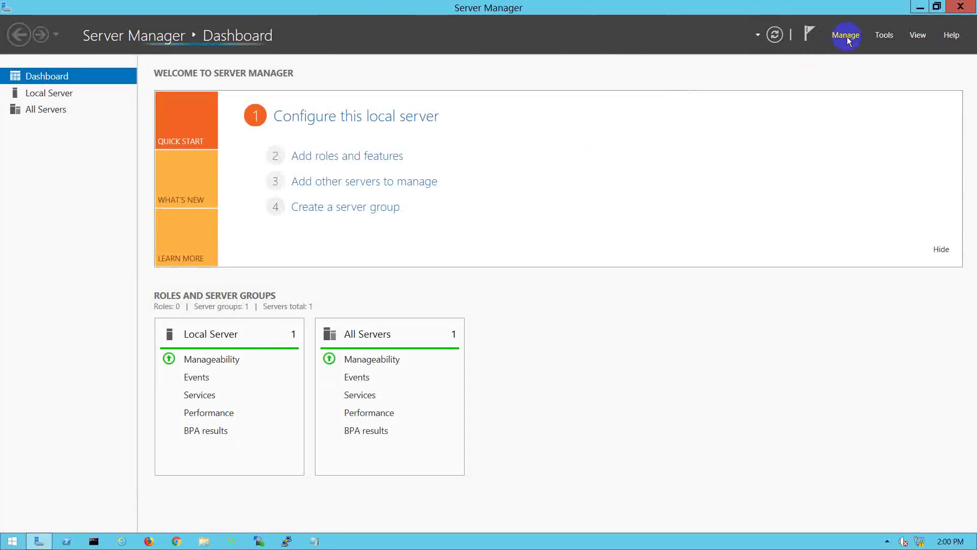
pyautogui.click(850, 37)
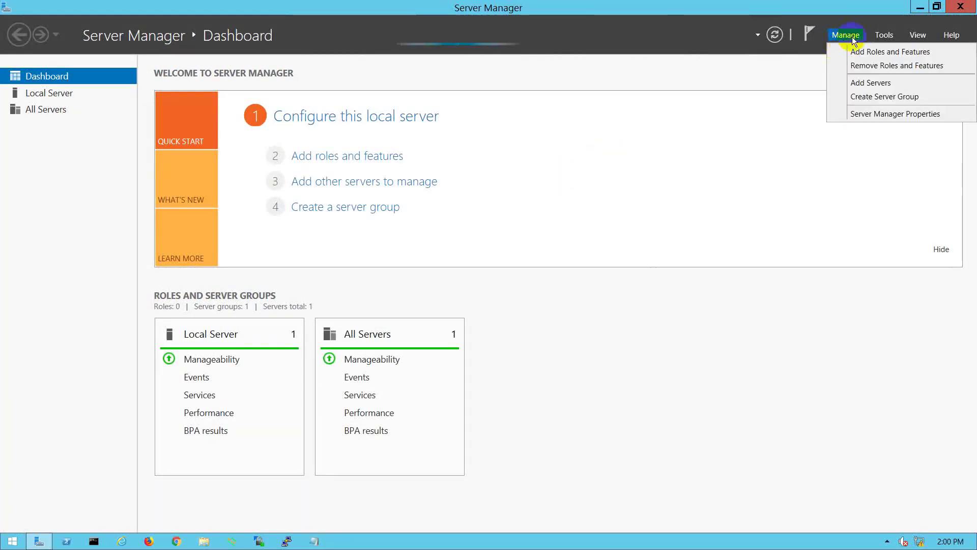
pyautogui.click(888, 36)
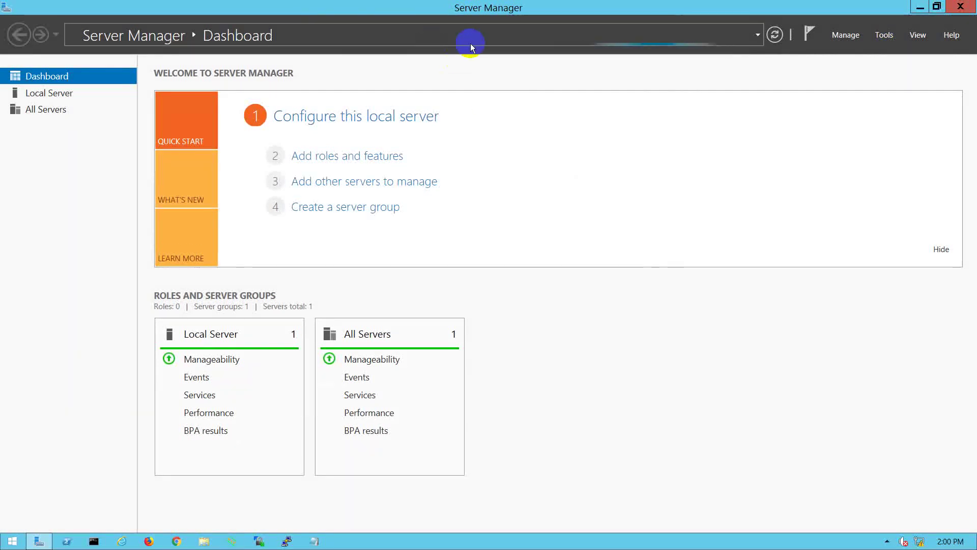
pyautogui.click(885, 36)
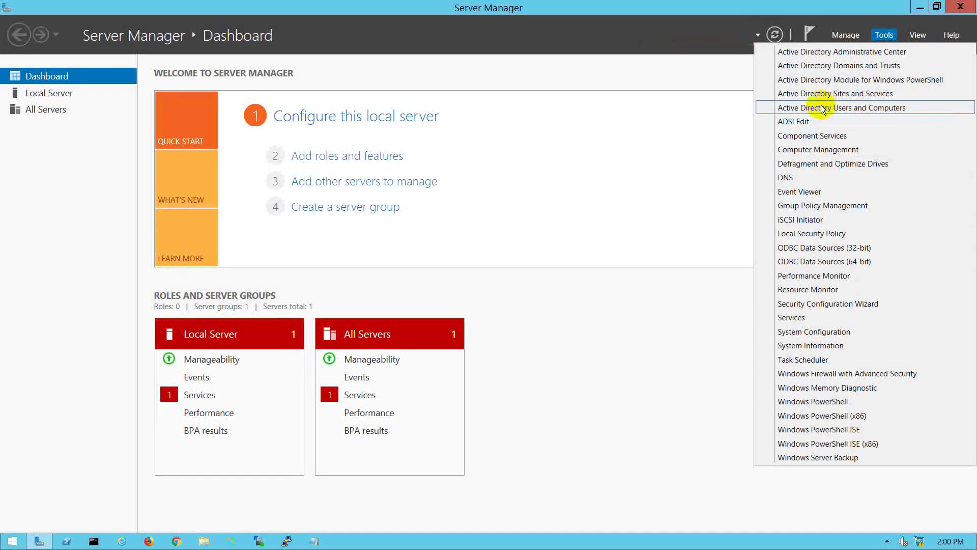
pyautogui.click(823, 109)
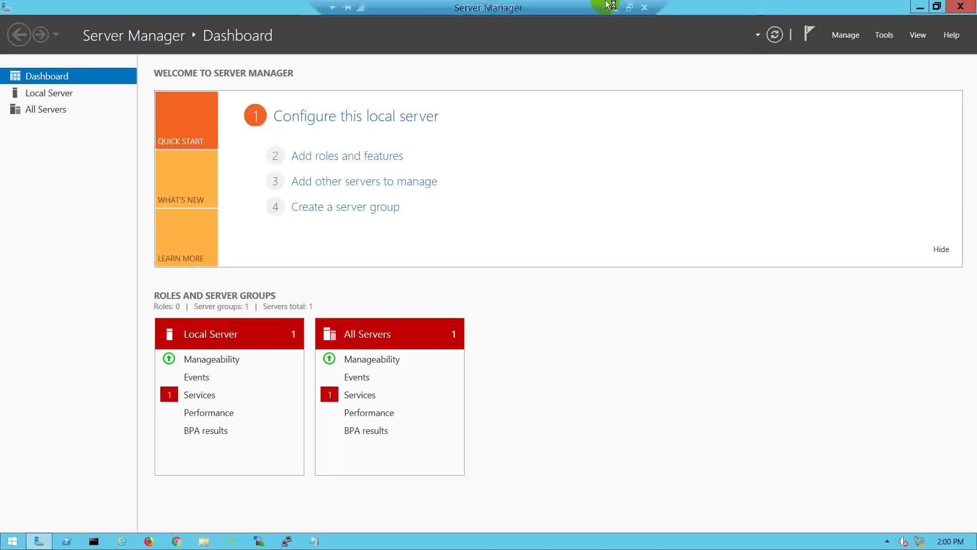
# Restore the Remote Desktop window and show the guide's Create Groups and Users page.
pyautogui.click(630, 7)
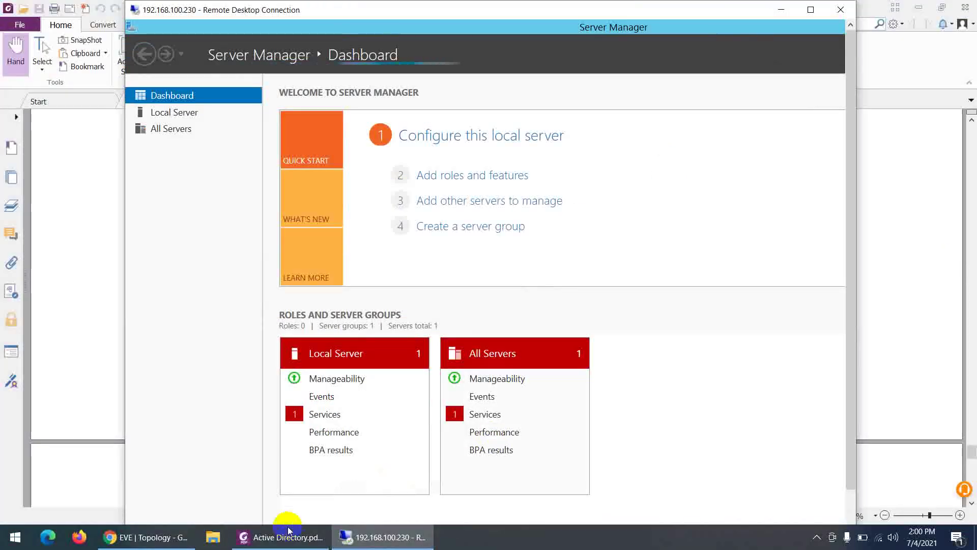
pyautogui.click(288, 535)
pyautogui.scroll(-8, 415, 308)
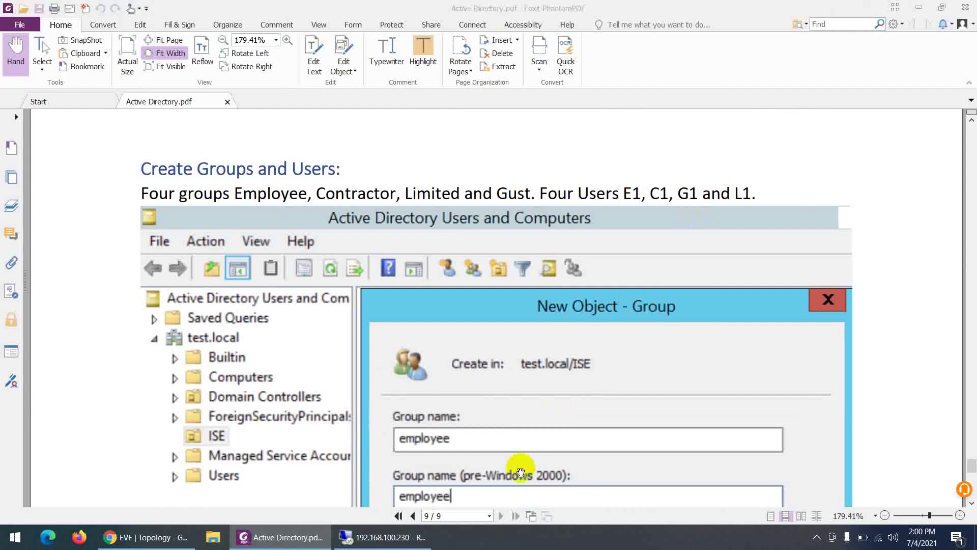
# Add a new organizational unit named ISE under the test.local domain.
pyautogui.click(387, 537)
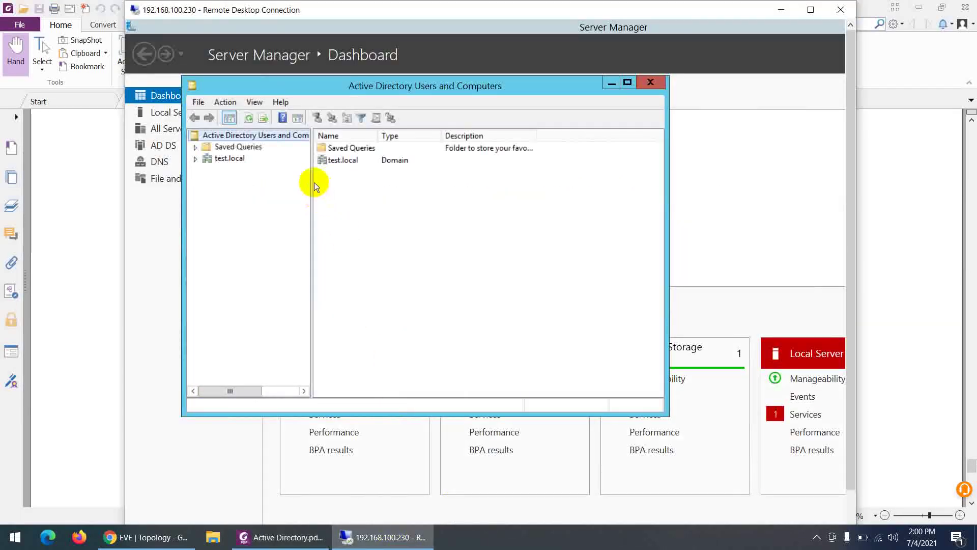
pyautogui.click(229, 161)
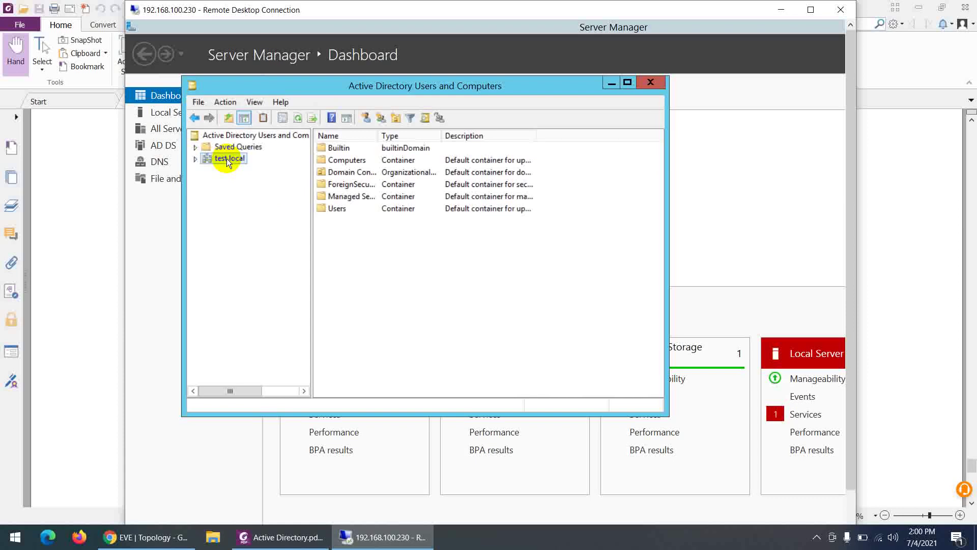
pyautogui.rightClick(227, 158)
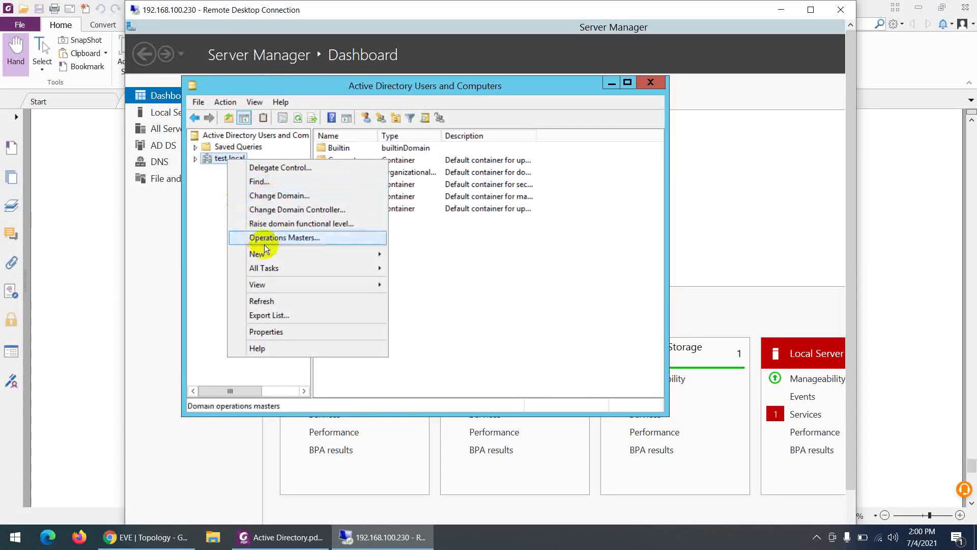
pyautogui.moveTo(267, 253)
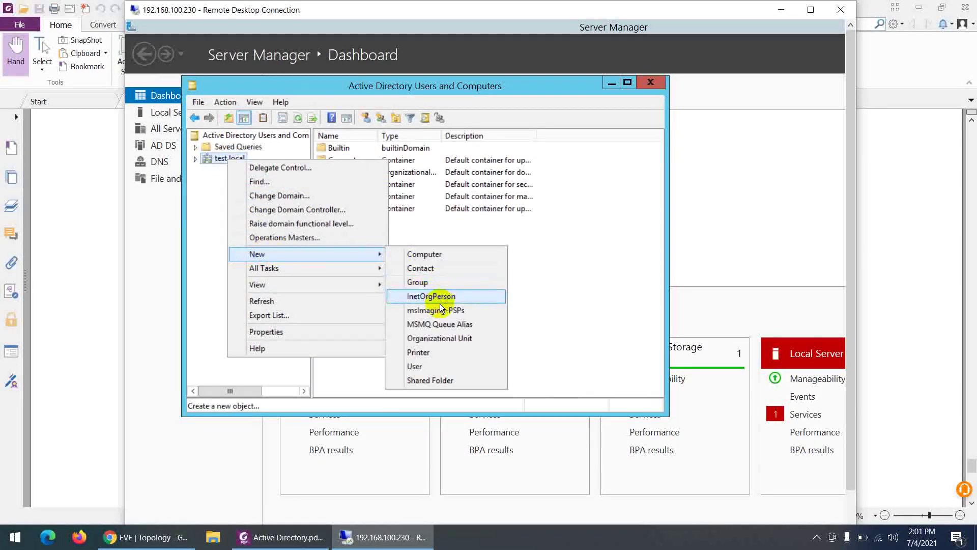
pyautogui.click(438, 339)
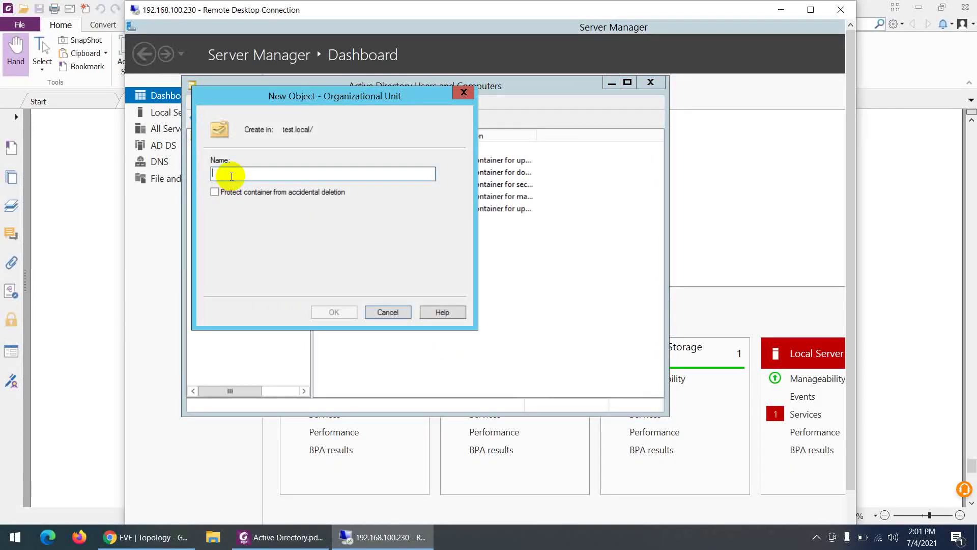
pyautogui.write('IS')
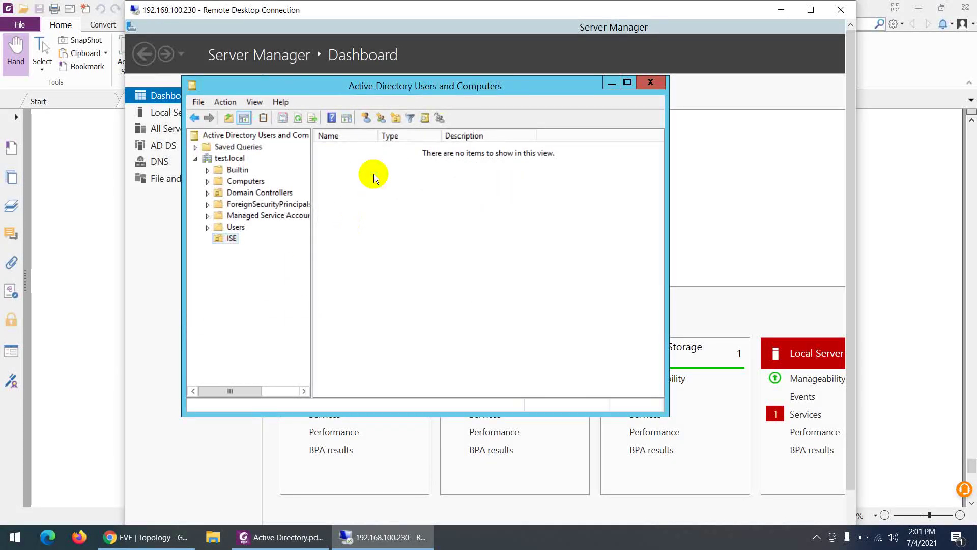
# Create the employee and contractor security groups in the ISE unit.
pyautogui.rightClick(374, 174)
pyautogui.moveTo(451, 227)
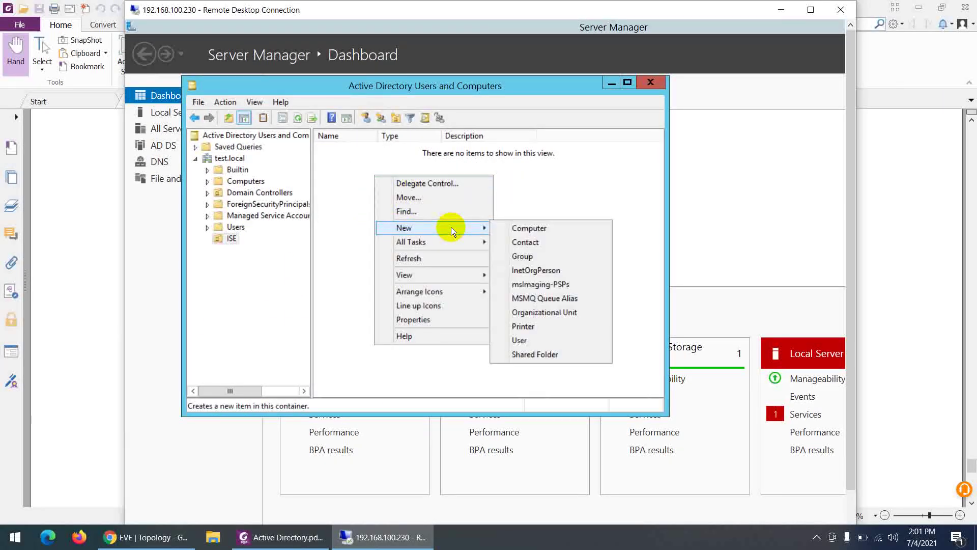
pyautogui.click(564, 256)
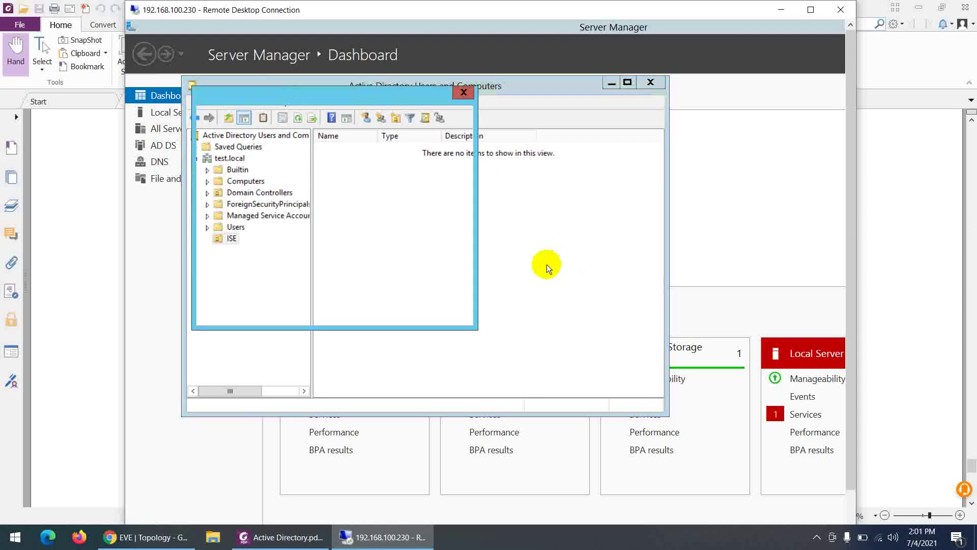
pyautogui.write('em')
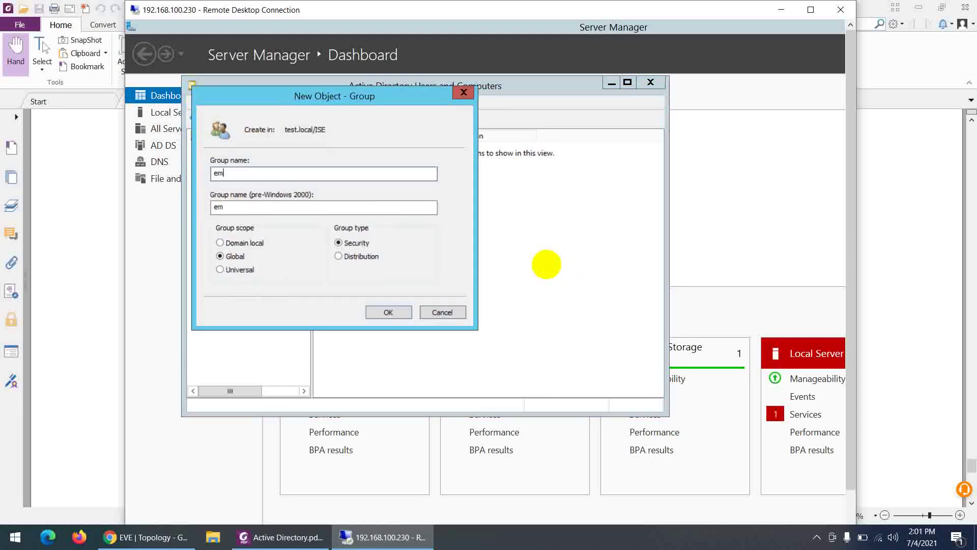
pyautogui.write('ployee')
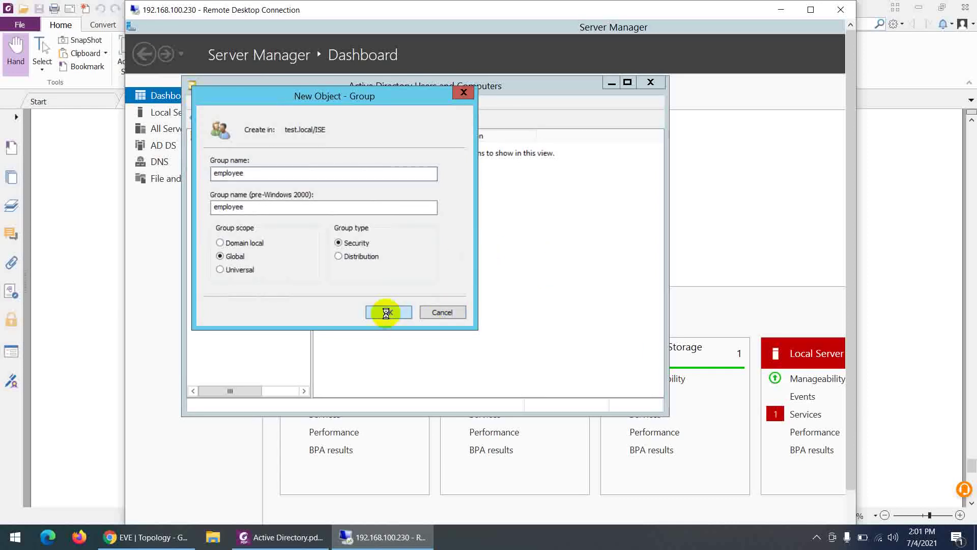
pyautogui.rightClick(366, 203)
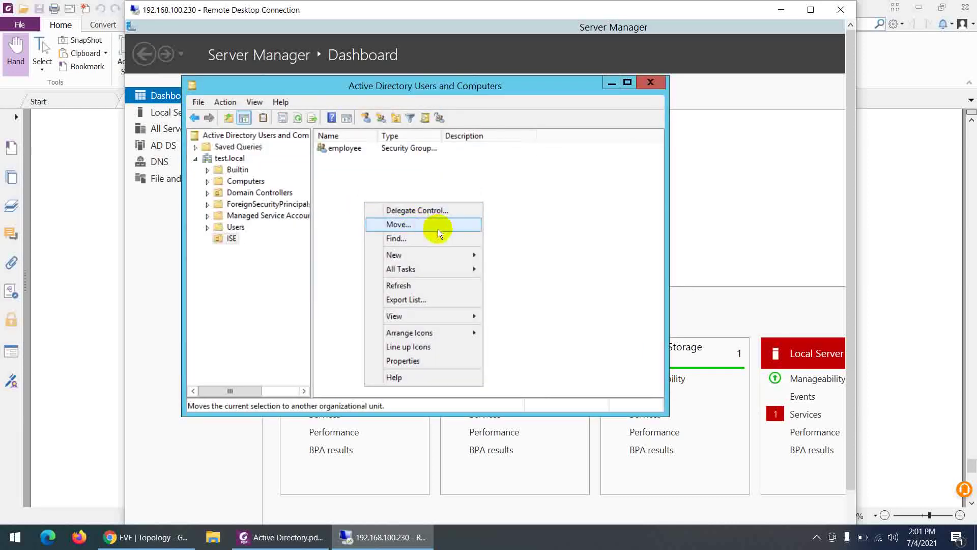
pyautogui.moveTo(466, 257)
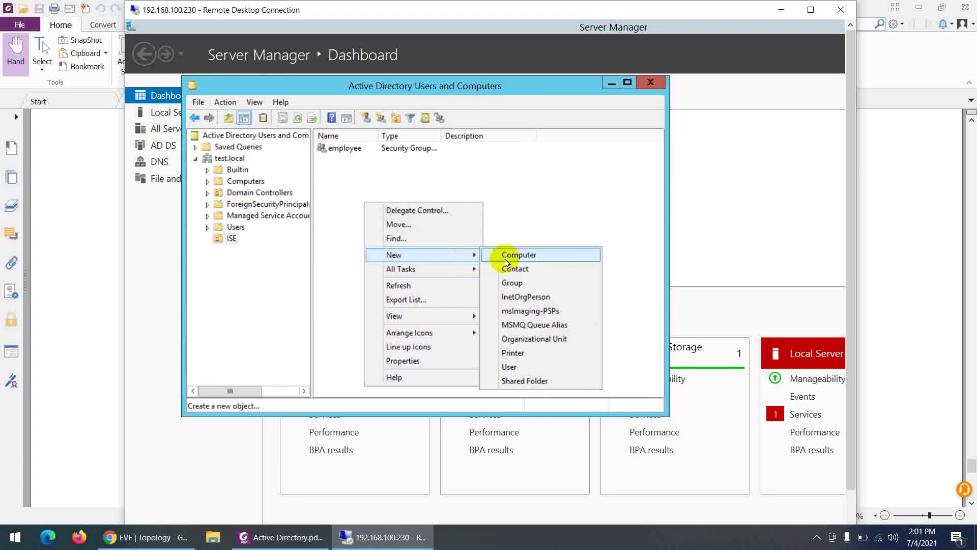
pyautogui.click(521, 283)
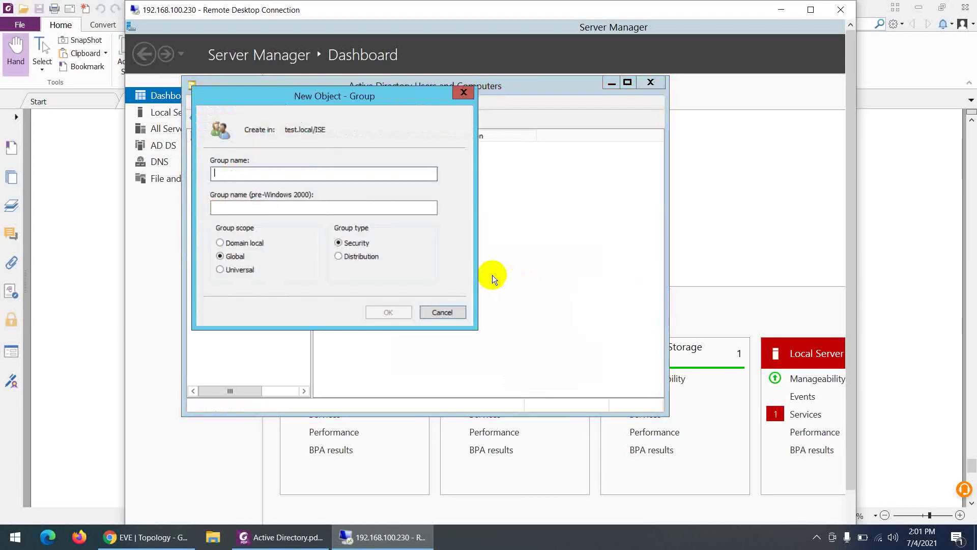
pyautogui.write('co')
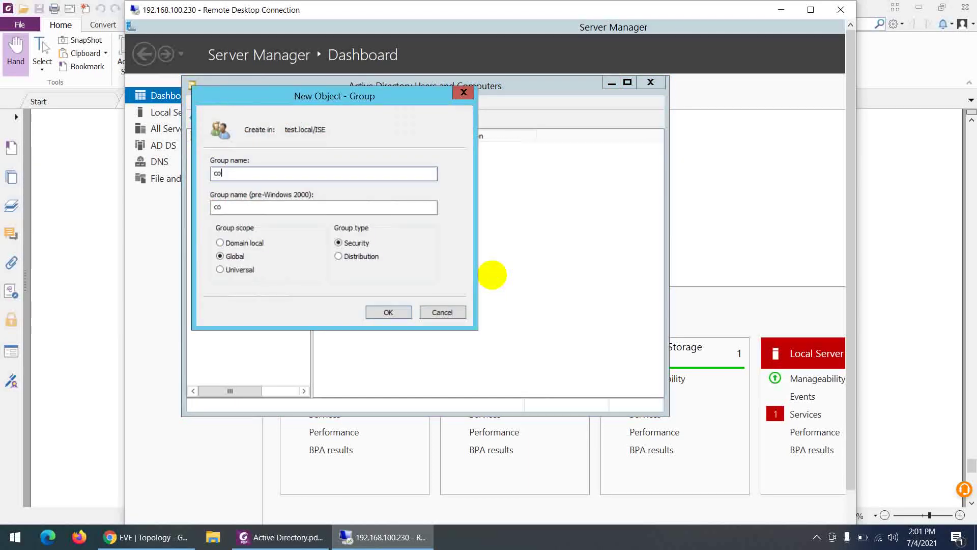
pyautogui.write('ntractor')
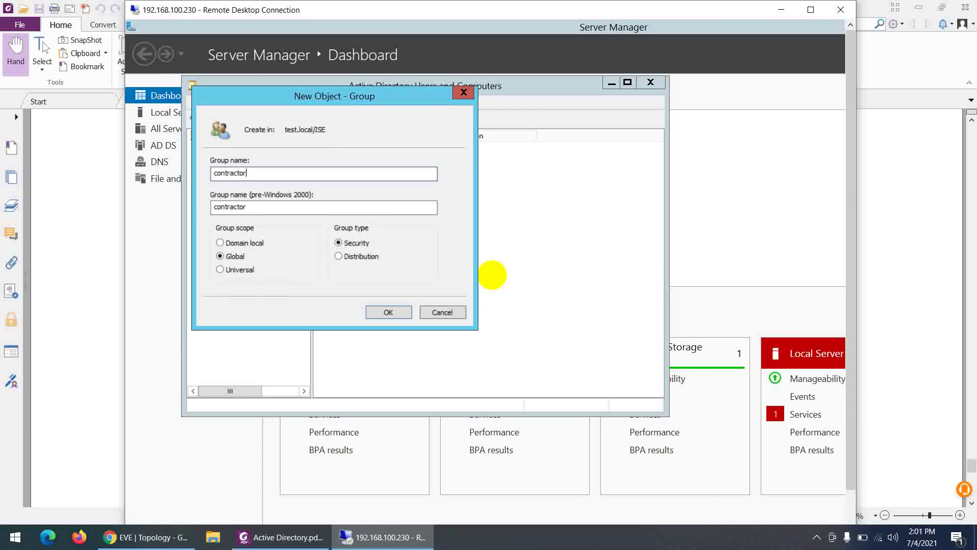
pyautogui.click(388, 312)
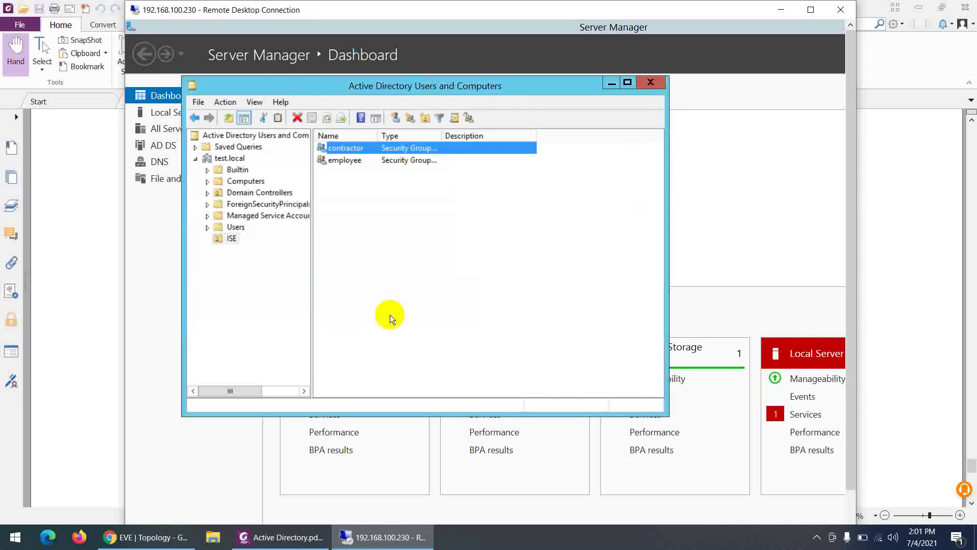
# Create the limited and gust security groups in ISE, checking names against the PDF.
pyautogui.rightClick(356, 212)
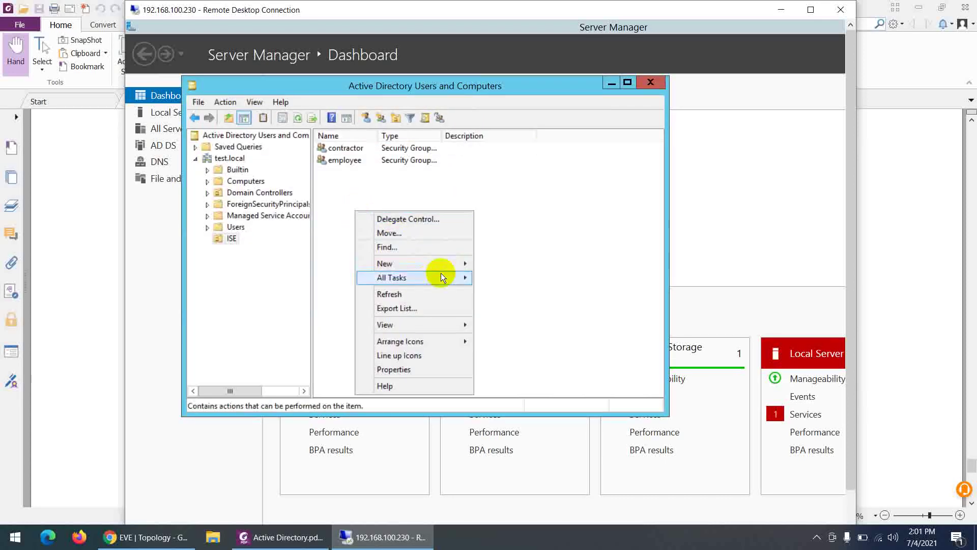
pyautogui.moveTo(462, 265)
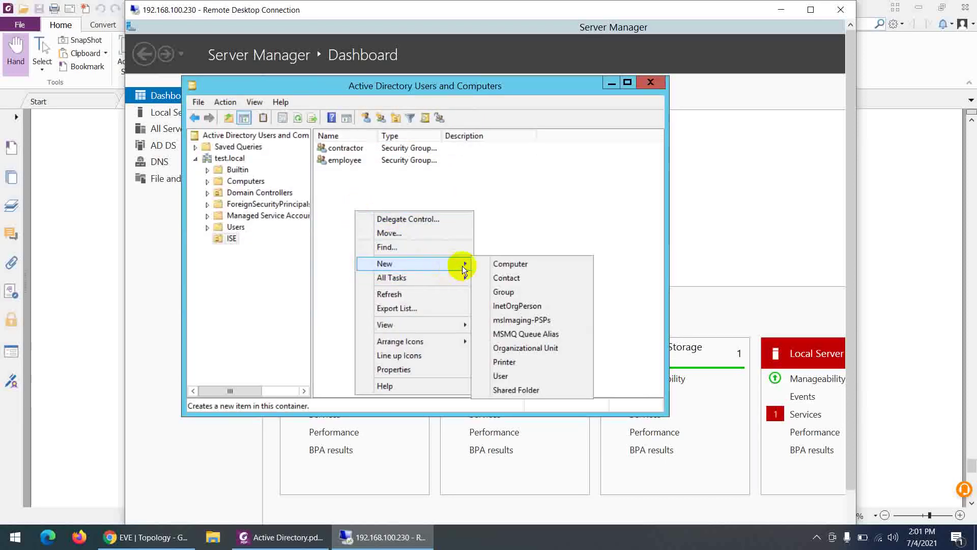
pyautogui.click(511, 292)
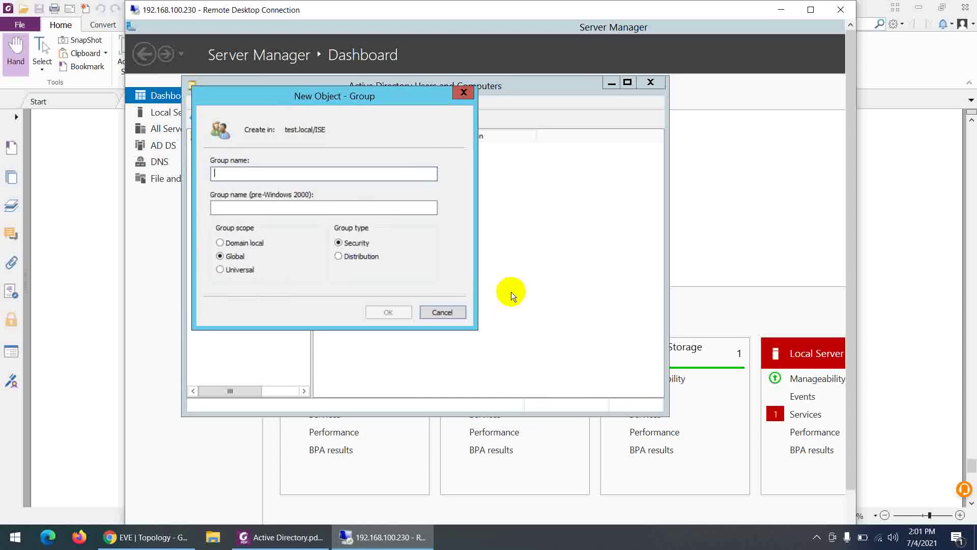
pyautogui.write('Iimitted')
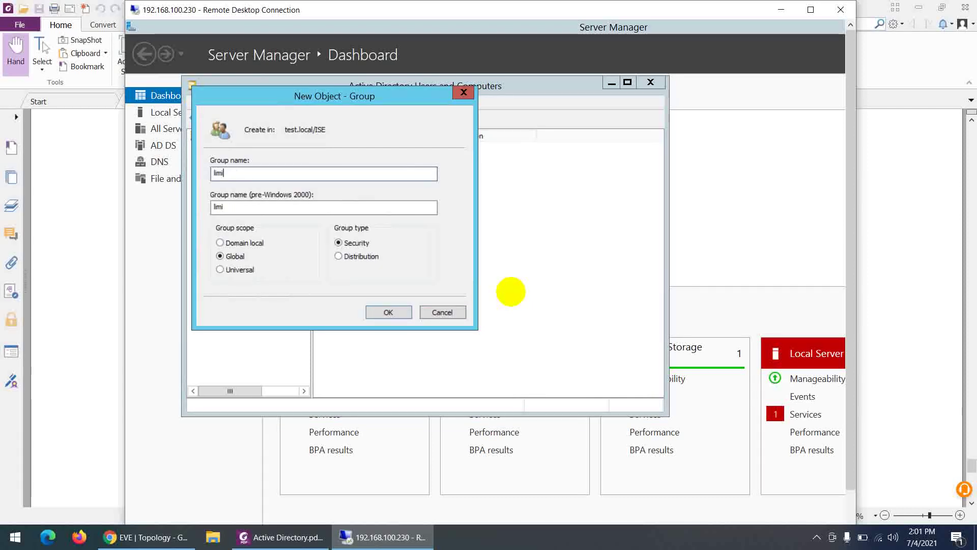
pyautogui.write('t')
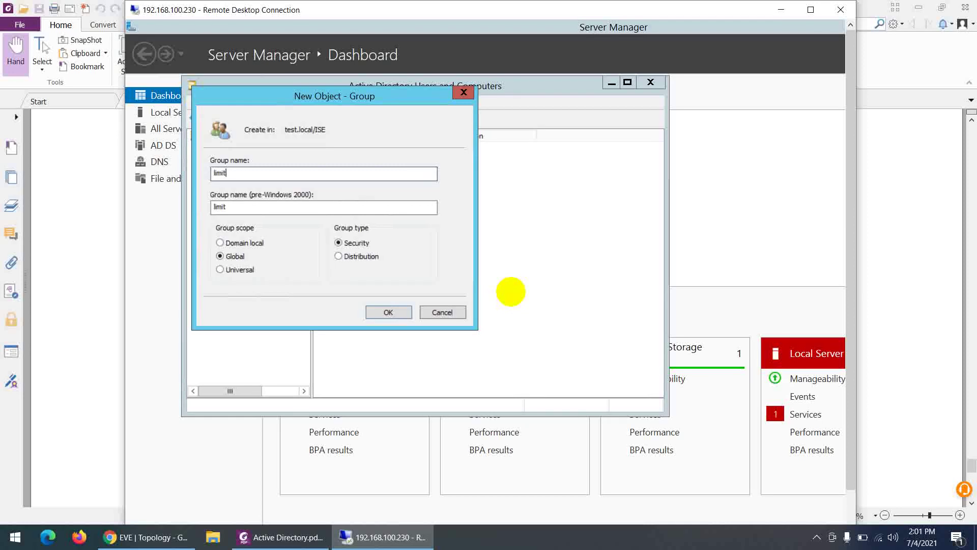
pyautogui.write('d')
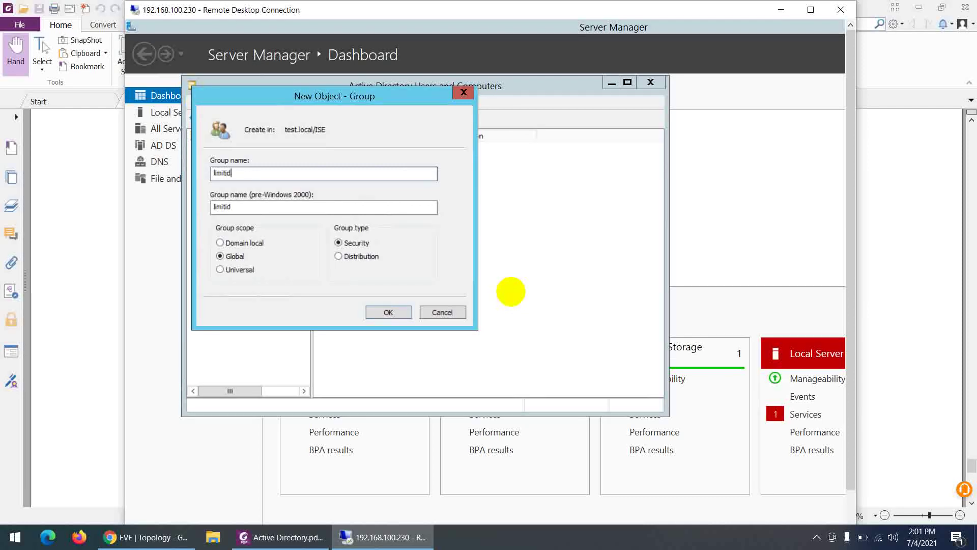
pyautogui.click(292, 542)
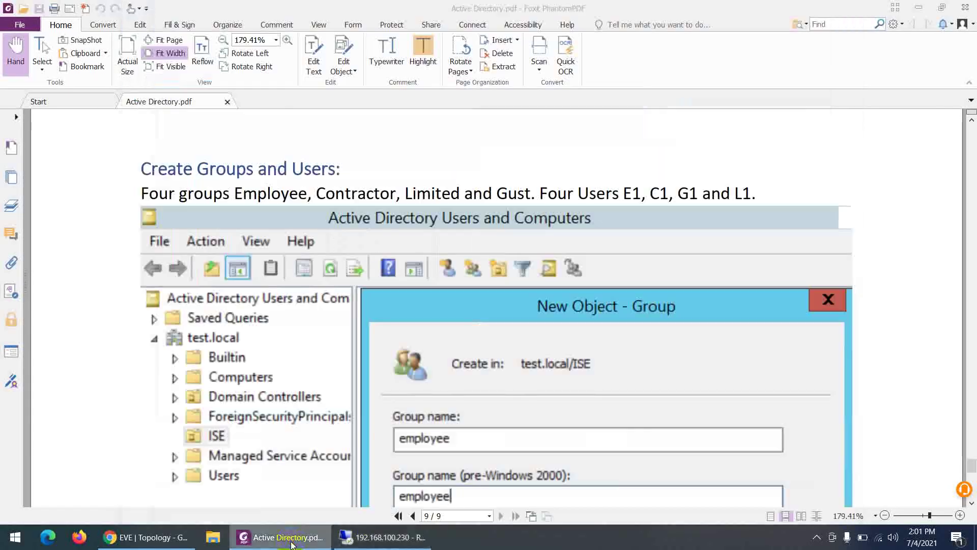
pyautogui.click(293, 542)
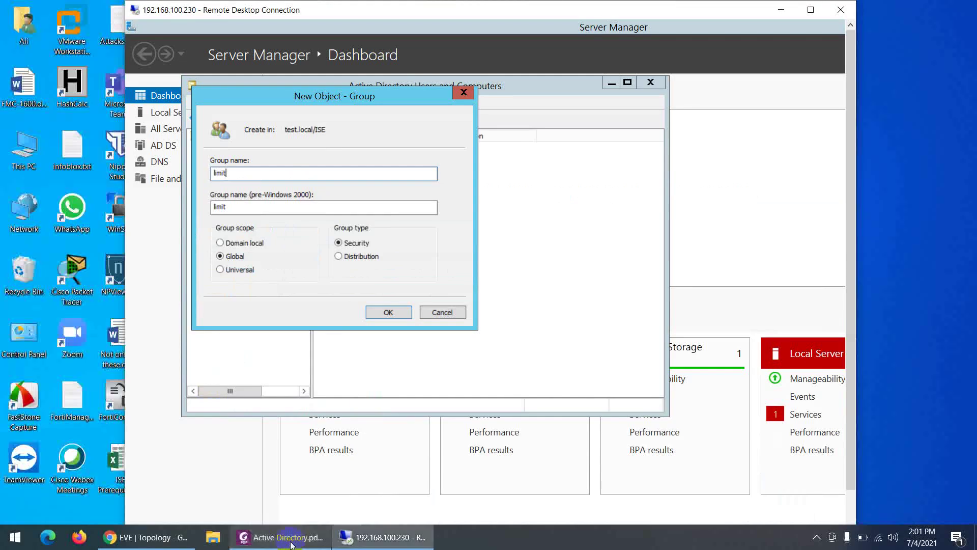
pyautogui.click(386, 312)
pyautogui.rightClick(358, 194)
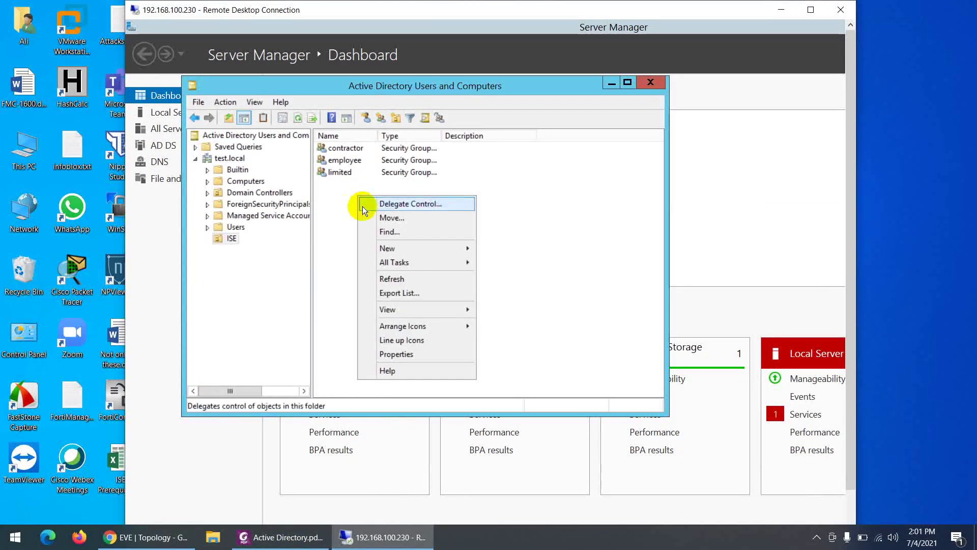
pyautogui.moveTo(450, 252)
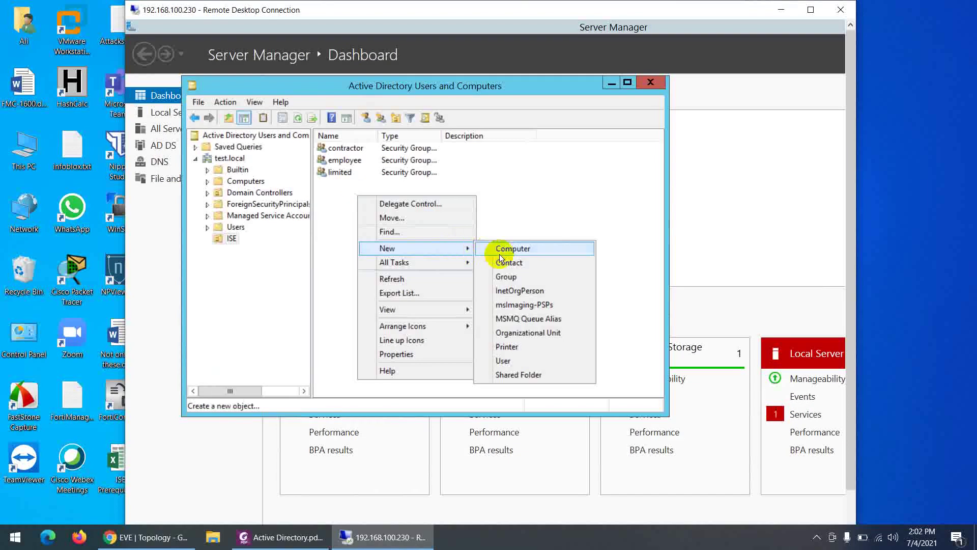
pyautogui.click(509, 279)
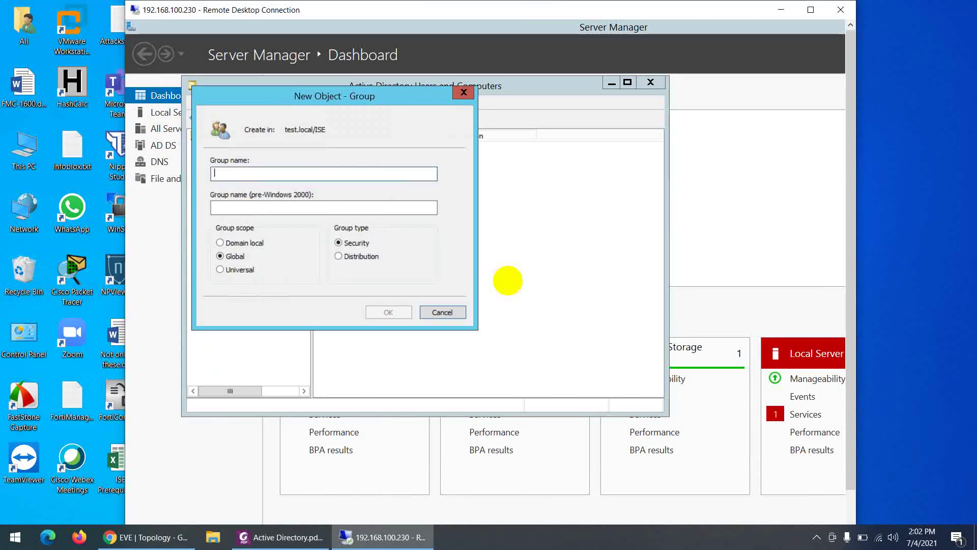
pyautogui.write('gust')
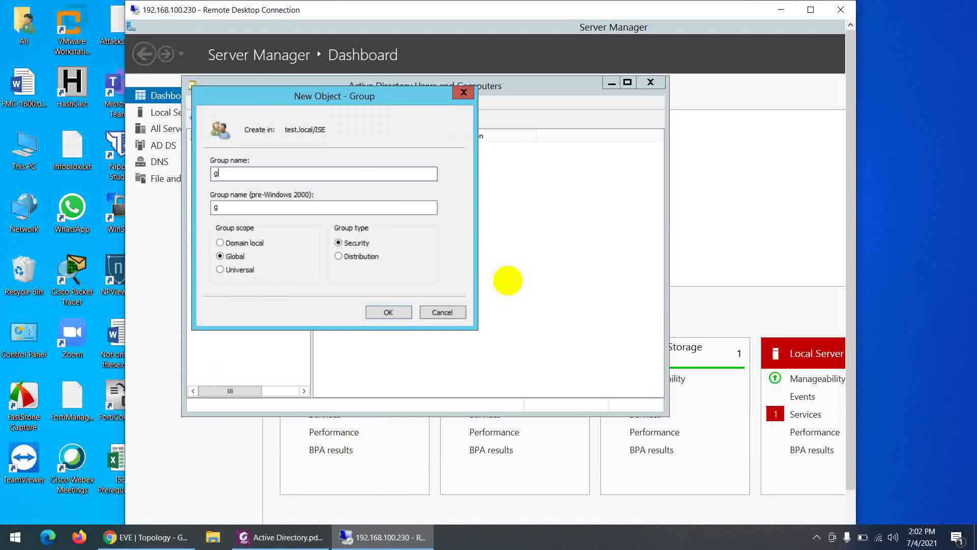
pyautogui.click(393, 315)
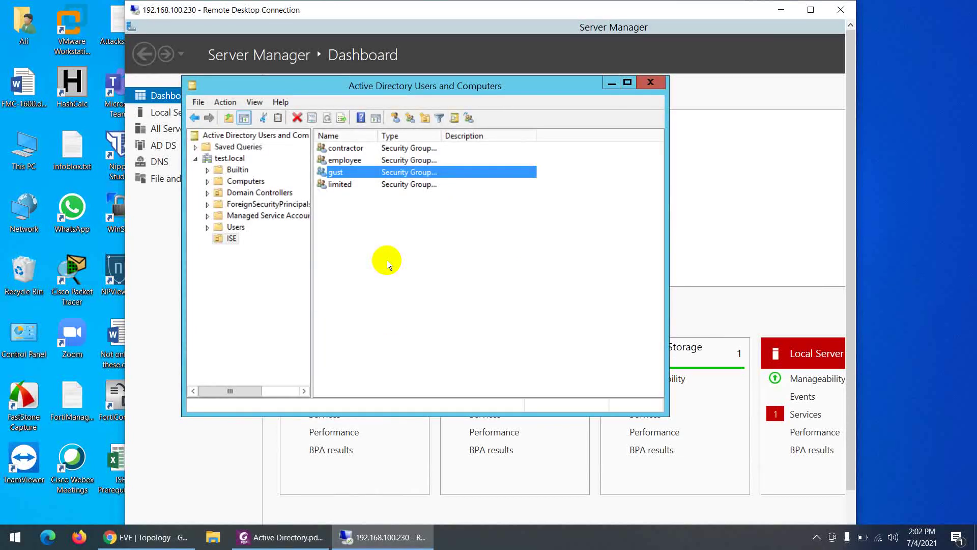
# Start a new user in ISE with first name and logon name e1.
pyautogui.rightClick(351, 224)
pyautogui.moveTo(425, 282)
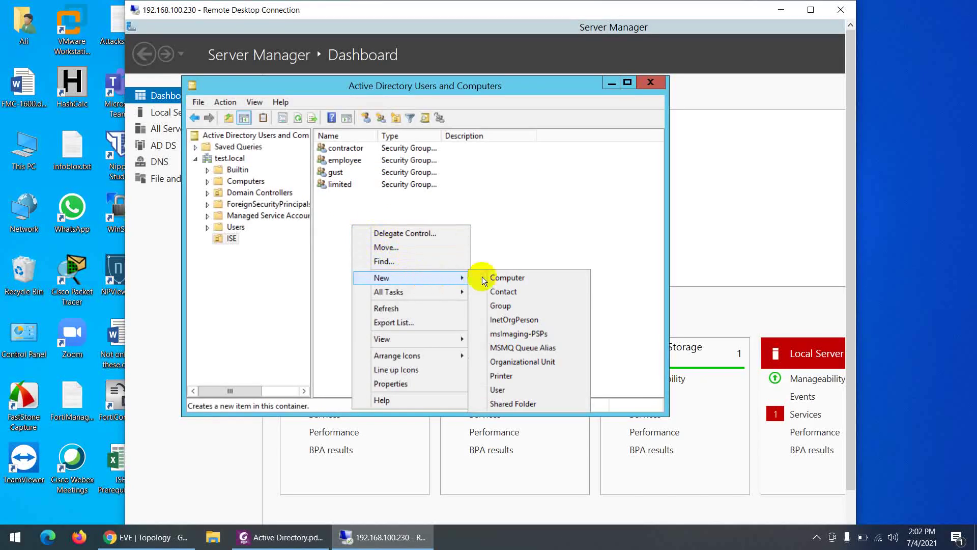
pyautogui.click(501, 390)
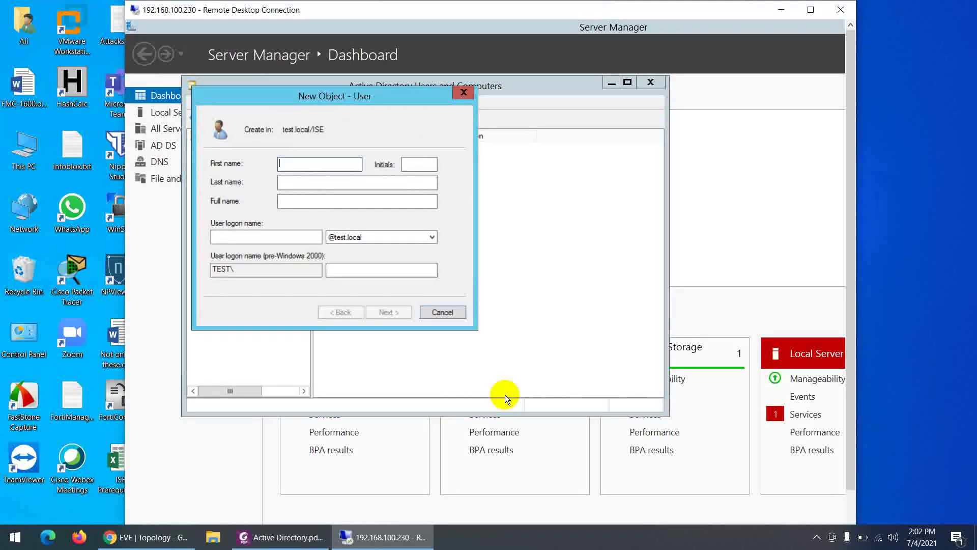
pyautogui.write('e1')
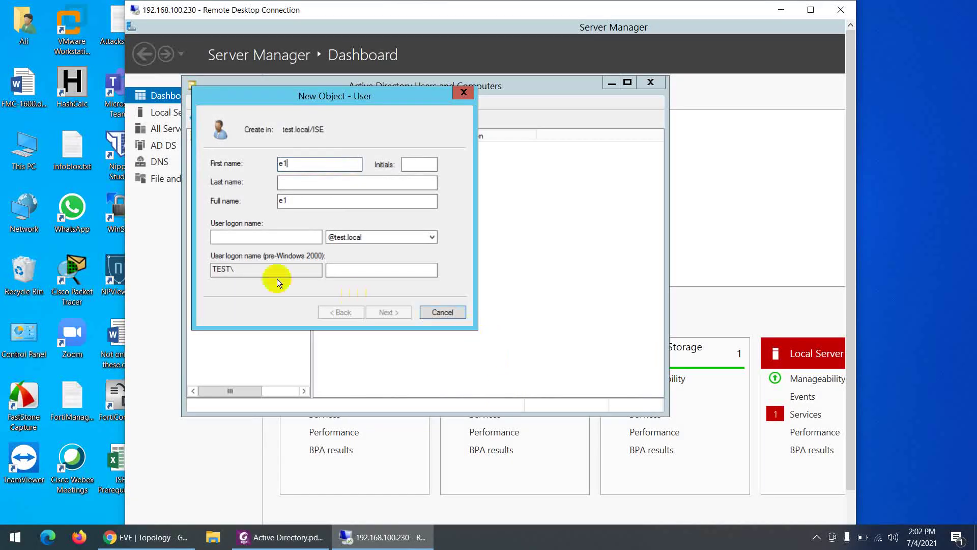
pyautogui.click(262, 238)
pyautogui.write('e1')
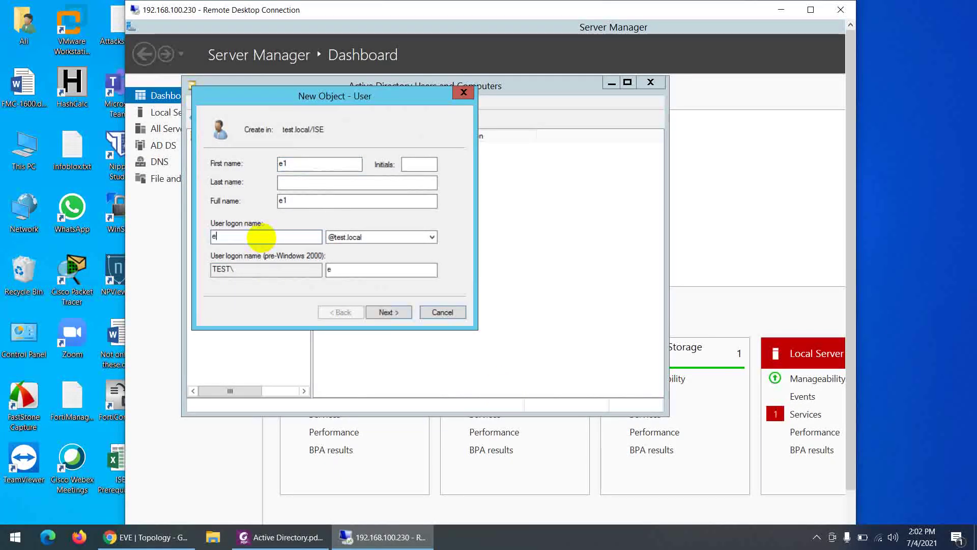
pyautogui.click(383, 313)
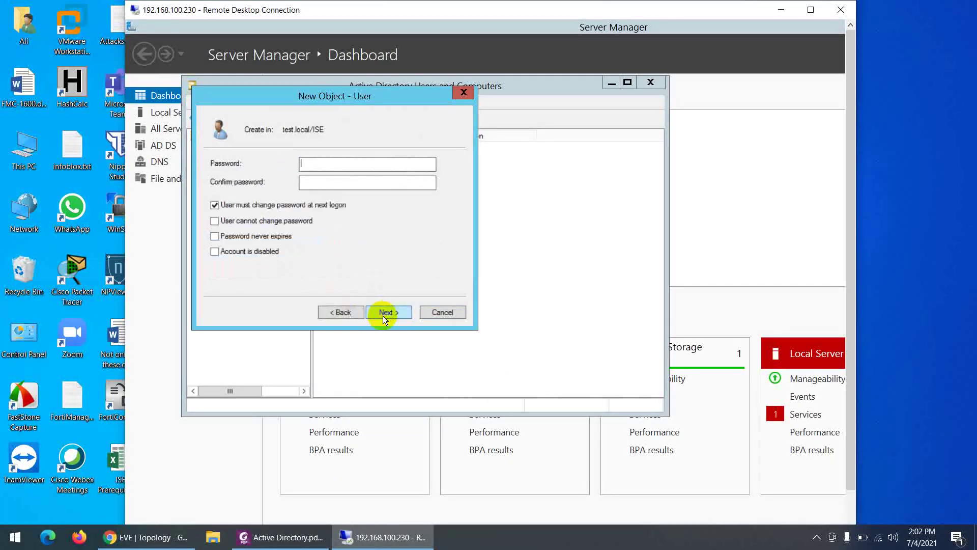
# Give e1 a password with only Password never expires checked, and finish the account.
pyautogui.write('••••')
pyautogui.press('Tab')
pyautogui.write('•')
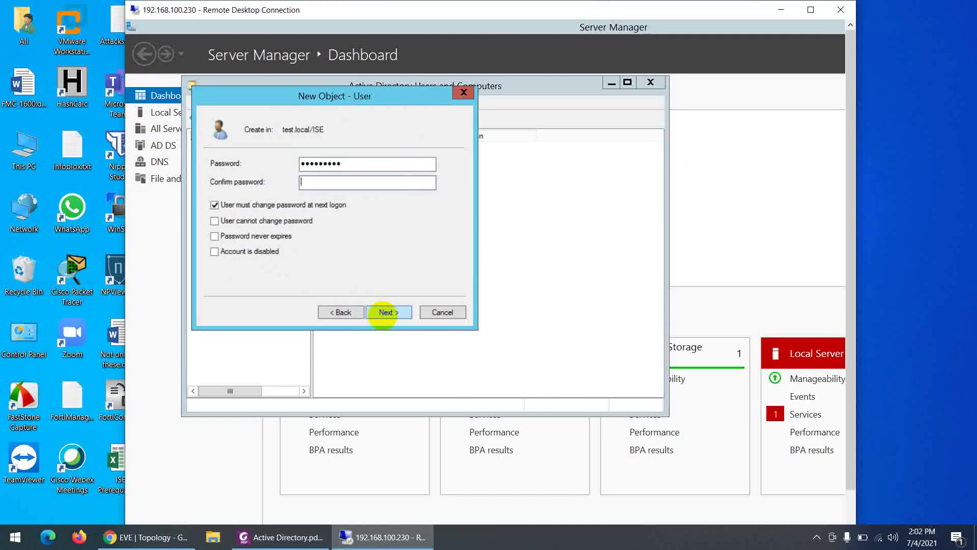
pyautogui.write('••••••••')
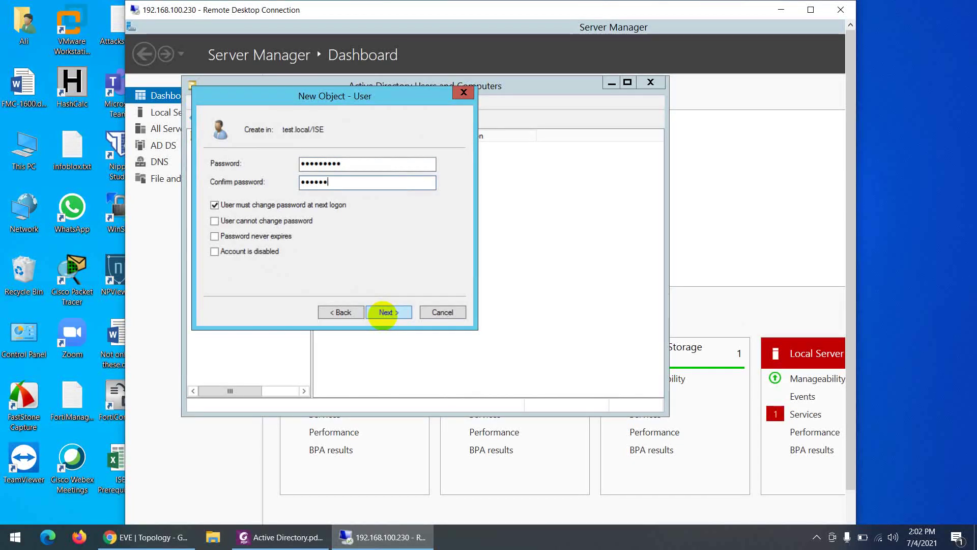
pyautogui.click(216, 206)
pyautogui.click(215, 221)
pyautogui.click(214, 236)
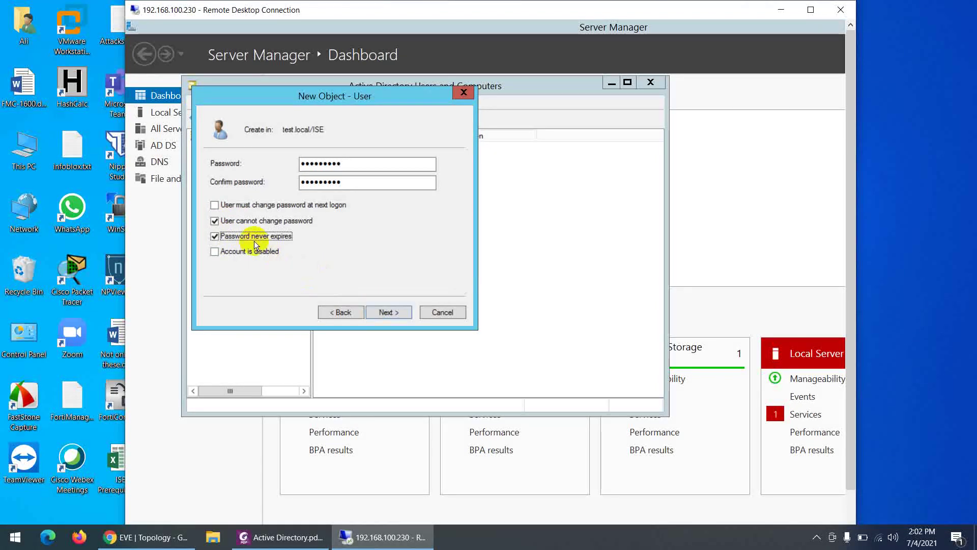
pyautogui.click(215, 222)
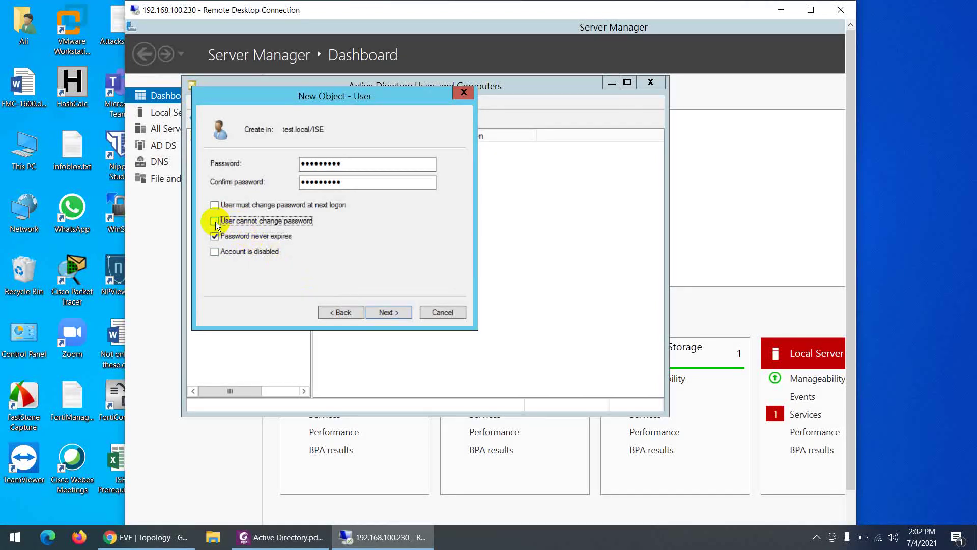
pyautogui.click(388, 311)
pyautogui.click(389, 312)
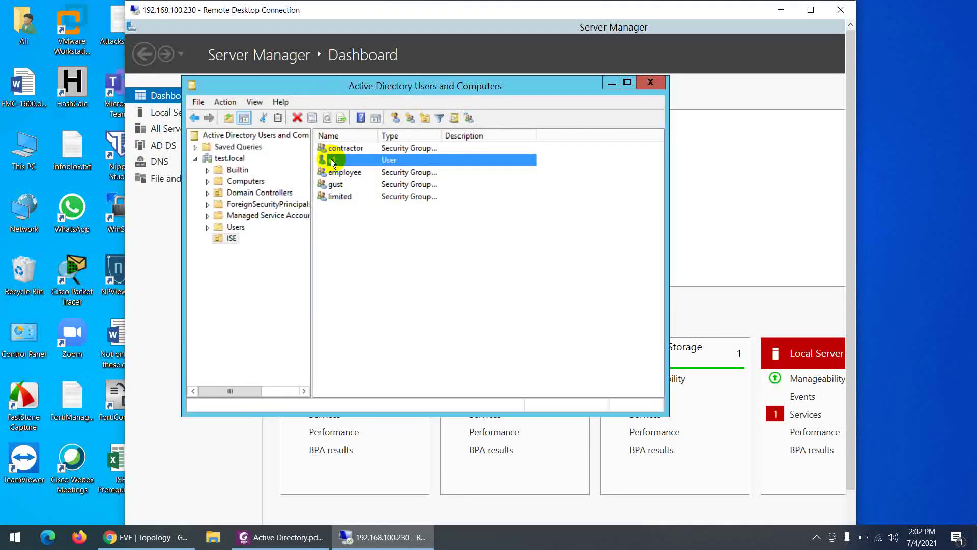
# Copy e1 to create user c1 with its own password.
pyautogui.rightClick(331, 159)
pyautogui.click(356, 168)
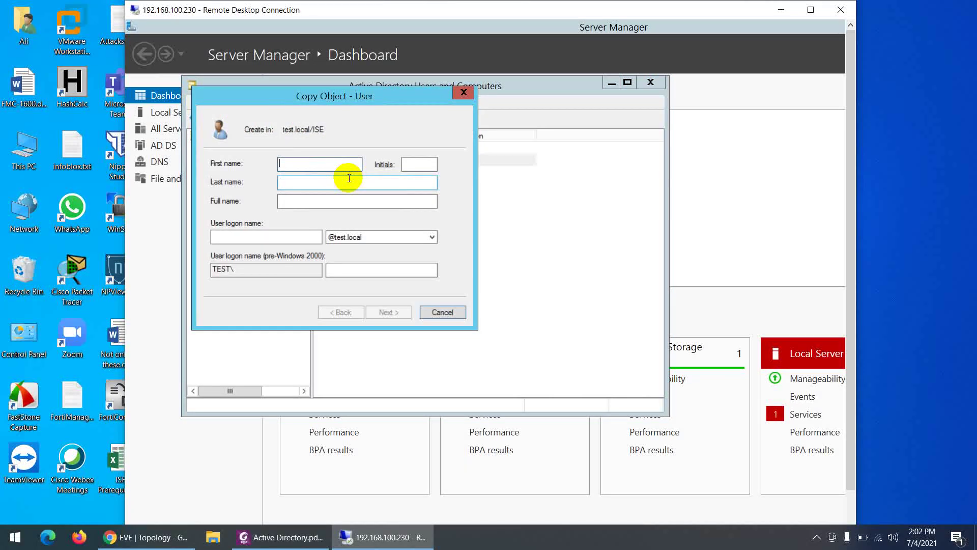
pyautogui.write('c1')
pyautogui.click(279, 238)
pyautogui.write('c')
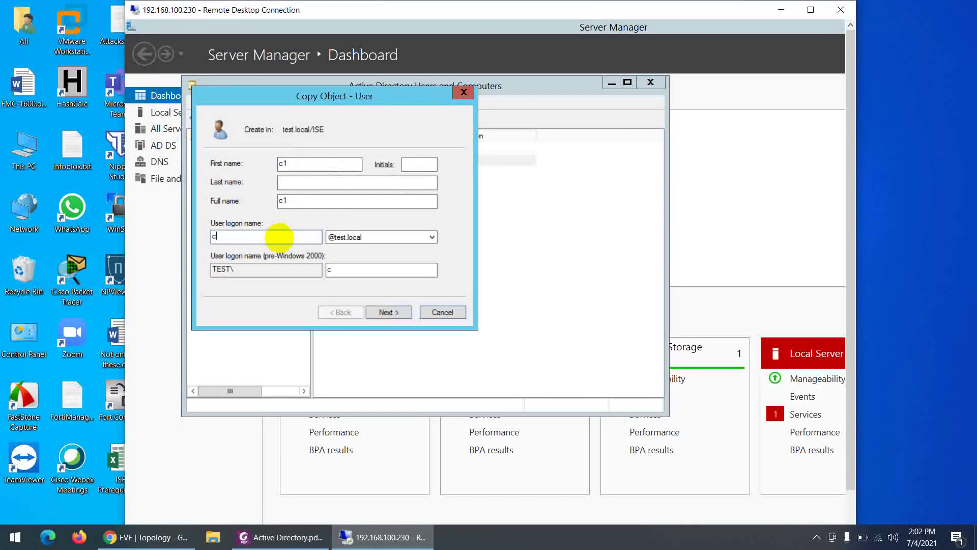
pyautogui.write('1')
pyautogui.click(389, 311)
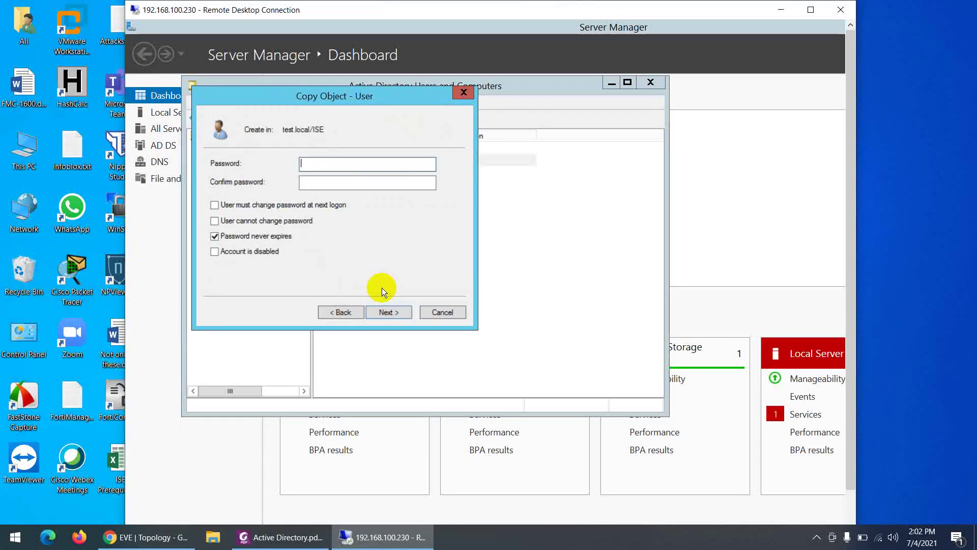
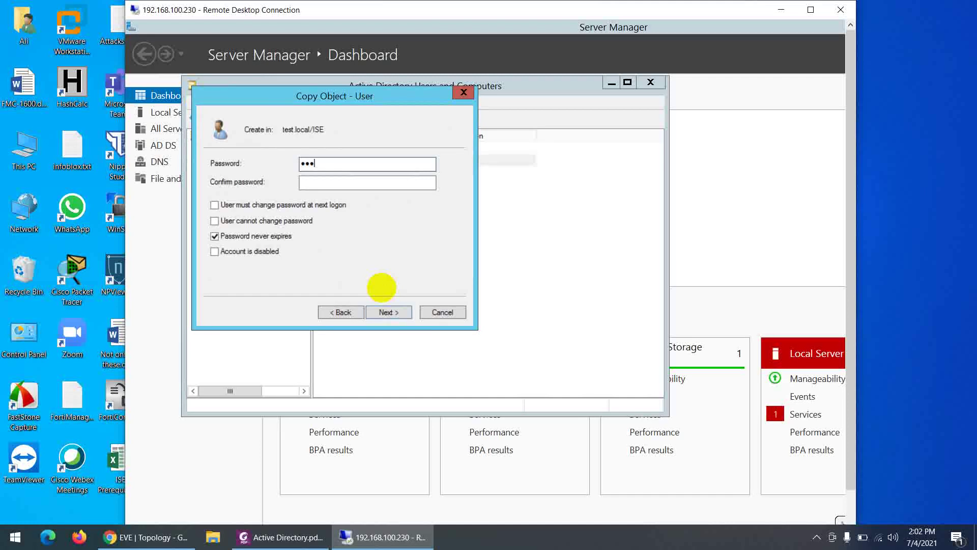
pyautogui.press('Tab')
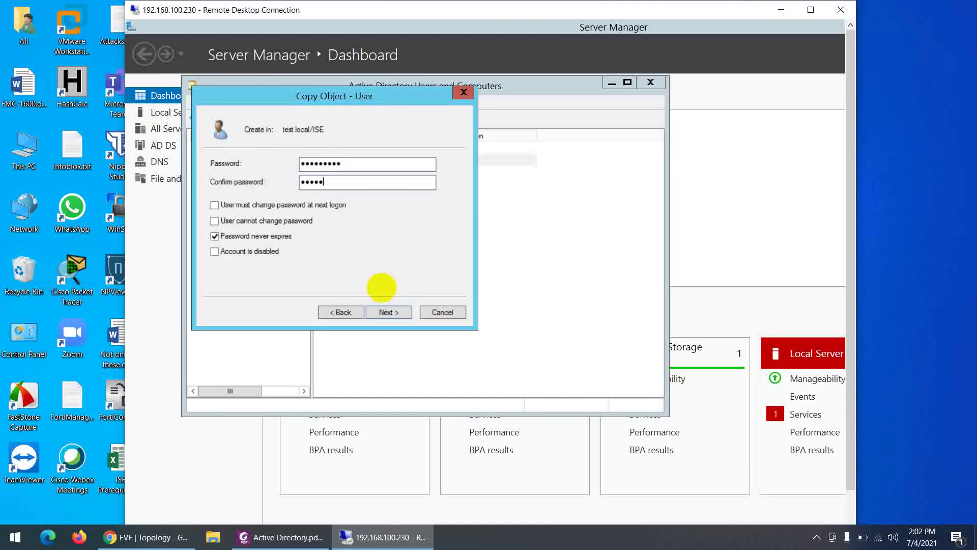
pyautogui.click(388, 314)
pyautogui.click(388, 314)
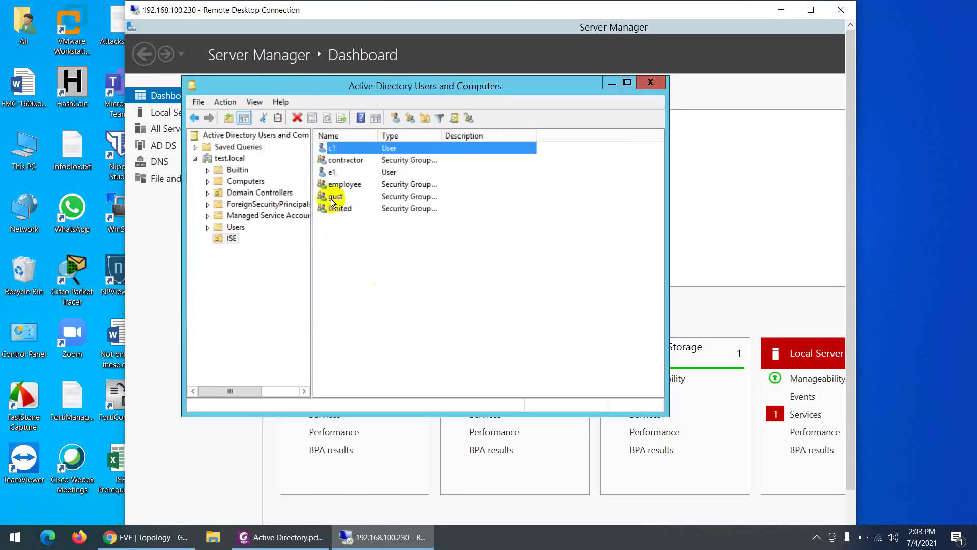
# Copy c1 to create user l1 with its own password.
pyautogui.rightClick(330, 147)
pyautogui.click(341, 154)
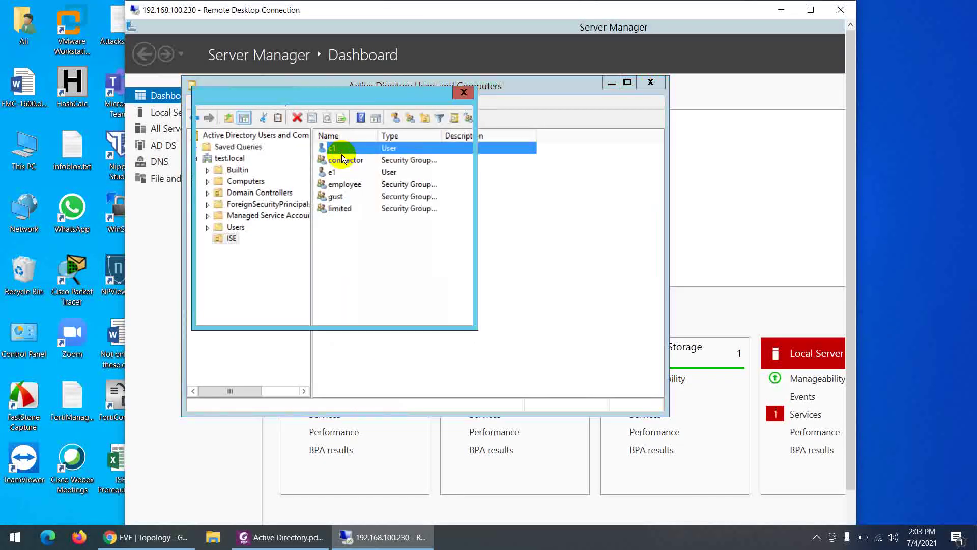
pyautogui.write('l1')
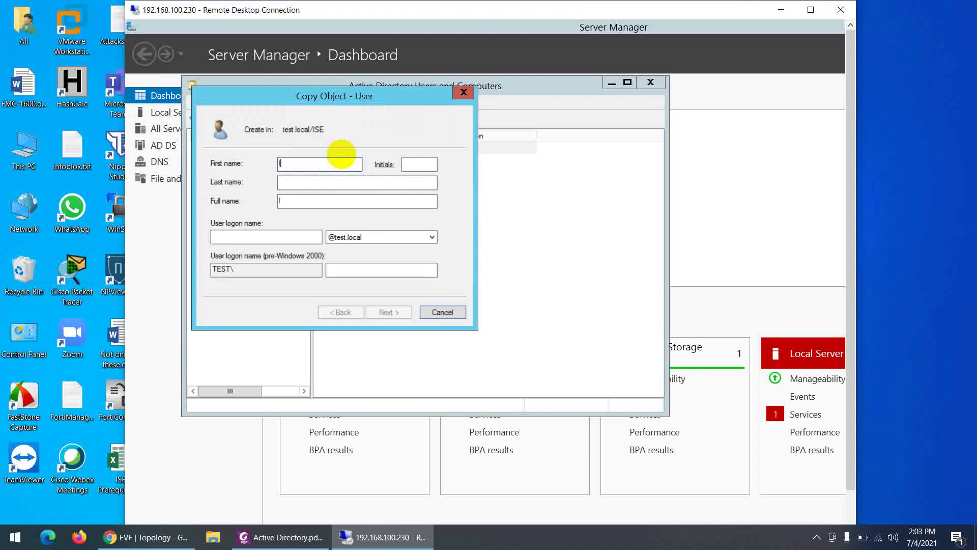
pyautogui.click(253, 237)
pyautogui.write('li')
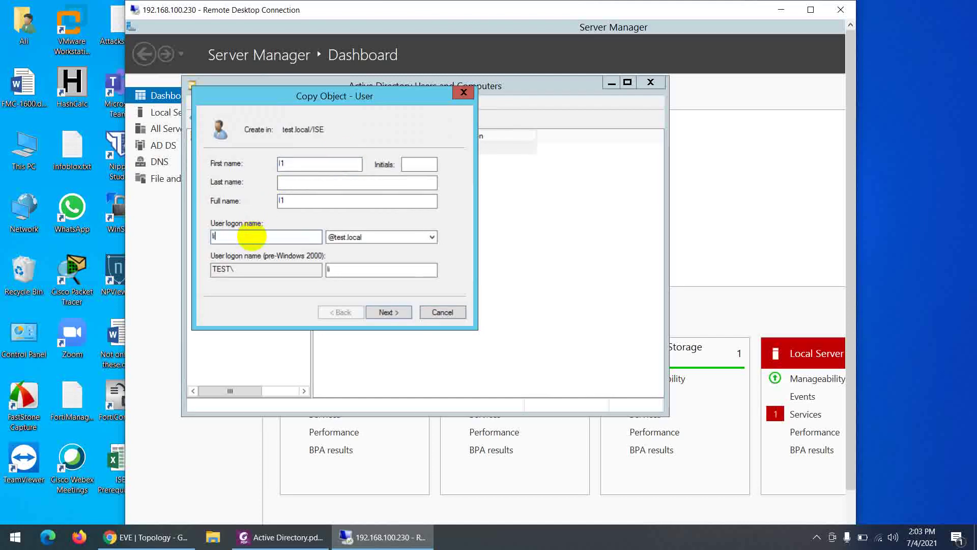
pyautogui.click(391, 311)
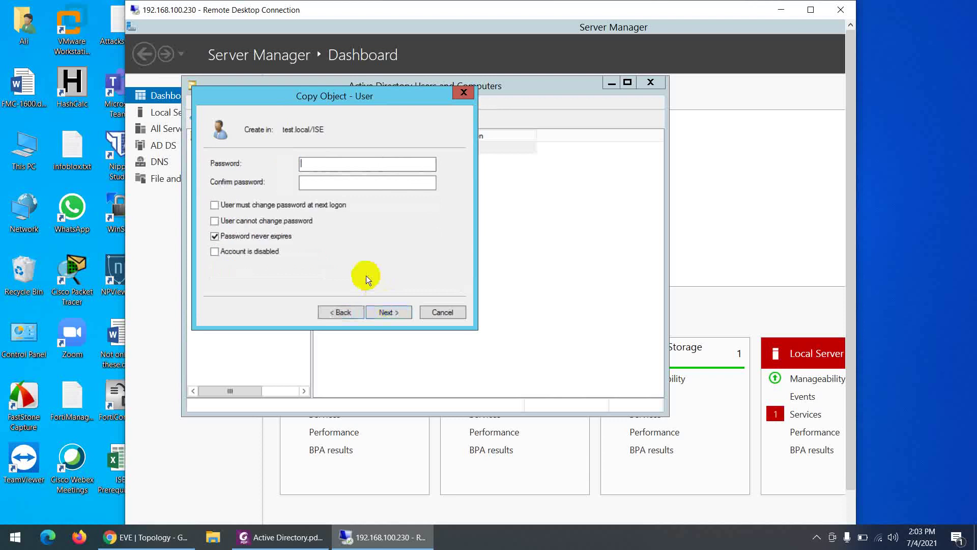
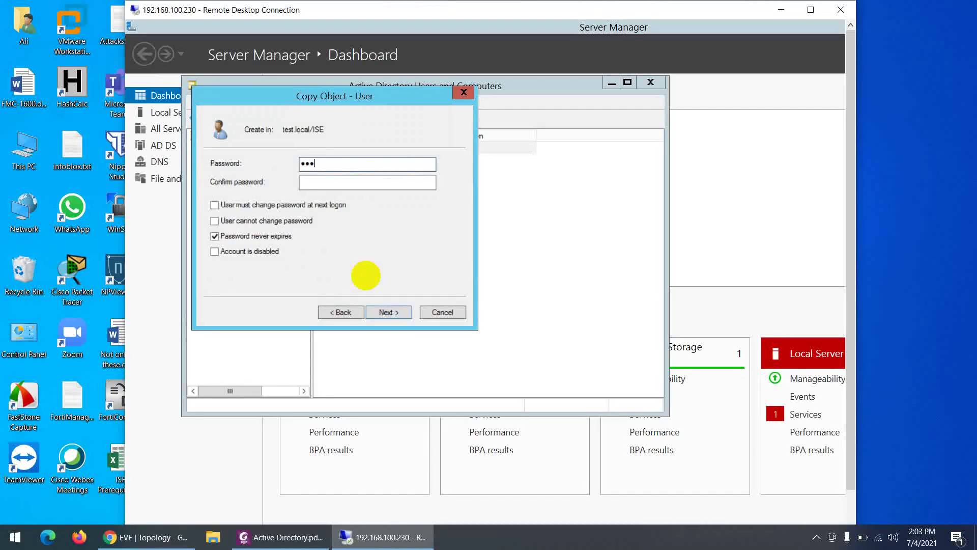
pyautogui.press('Tab')
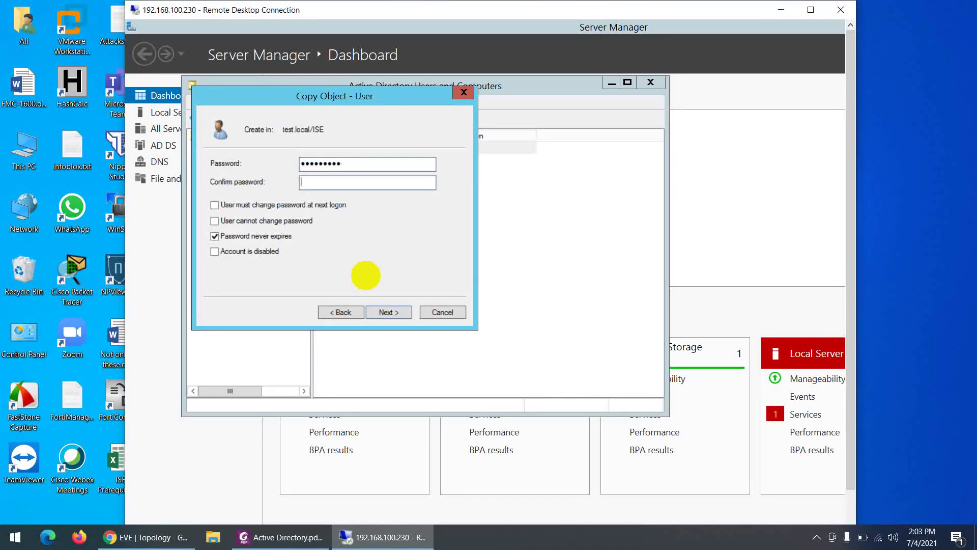
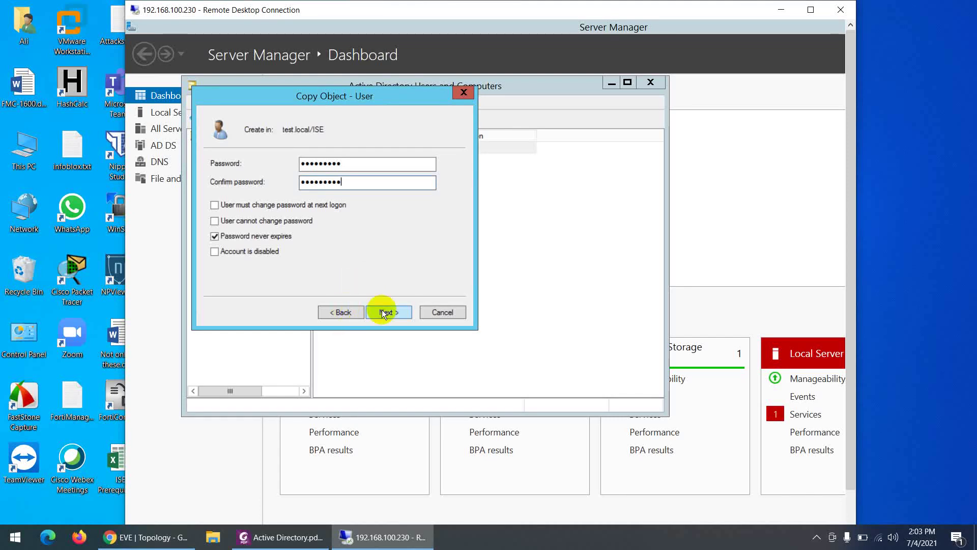
pyautogui.click(383, 310)
pyautogui.click(393, 310)
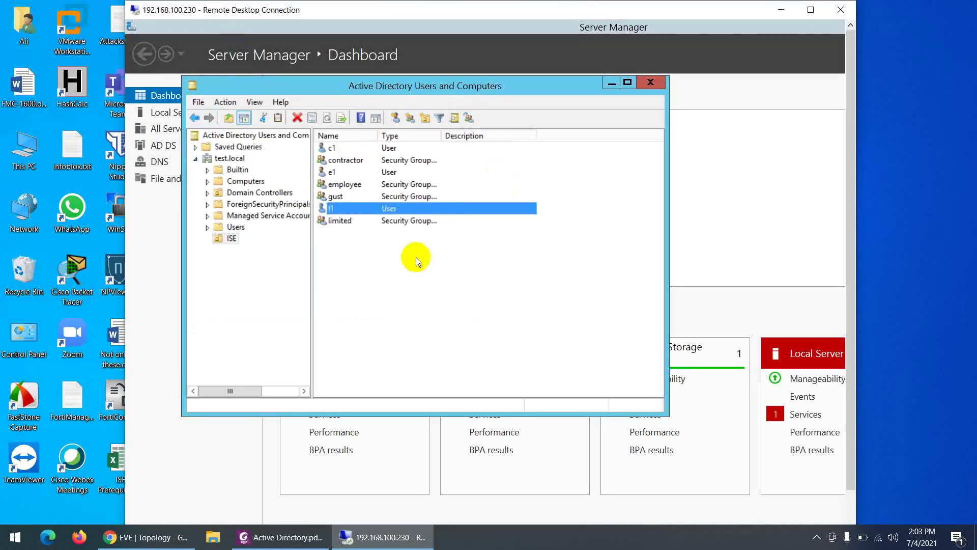
# Copy c1 to create user g1 with its own password.
pyautogui.rightClick(376, 253)
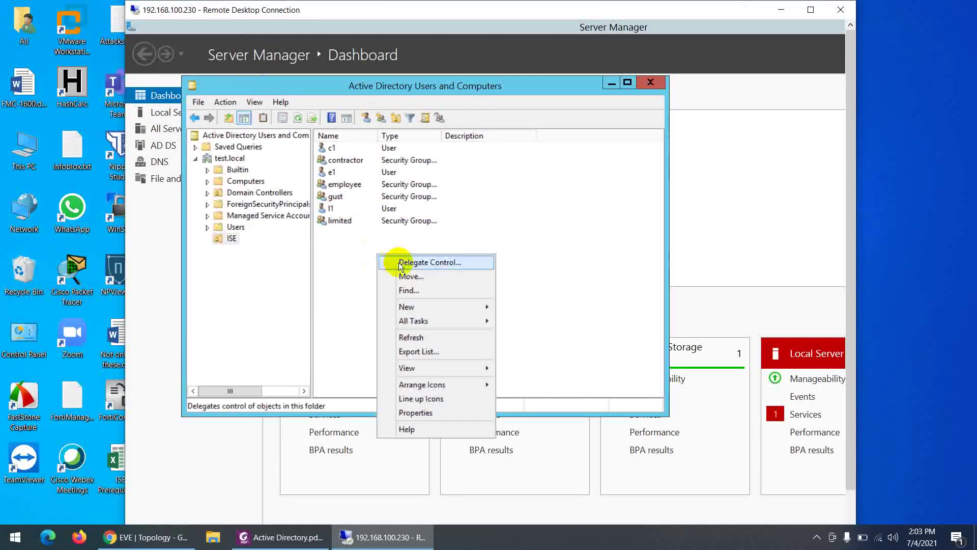
pyautogui.rightClick(331, 146)
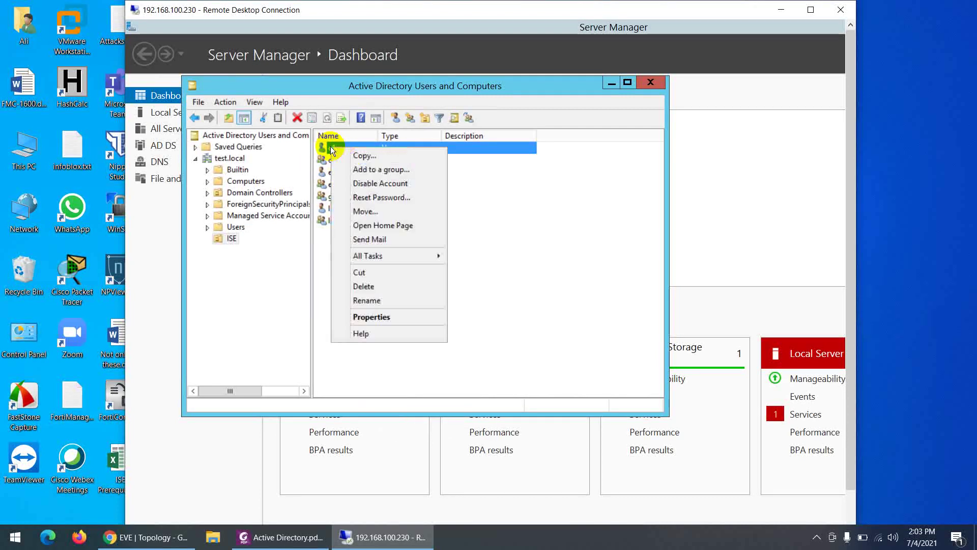
pyautogui.click(356, 151)
pyautogui.write('g1')
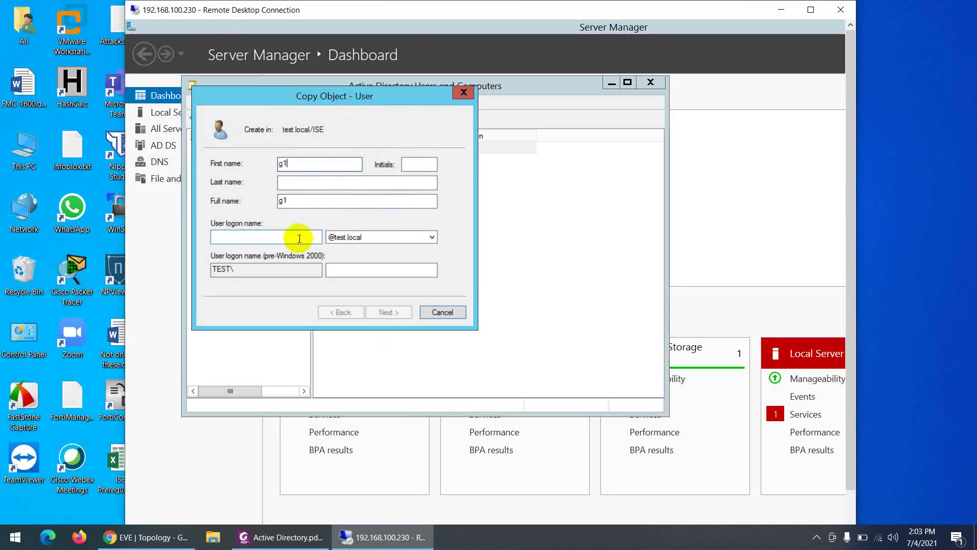
pyautogui.click(300, 239)
pyautogui.write('g1')
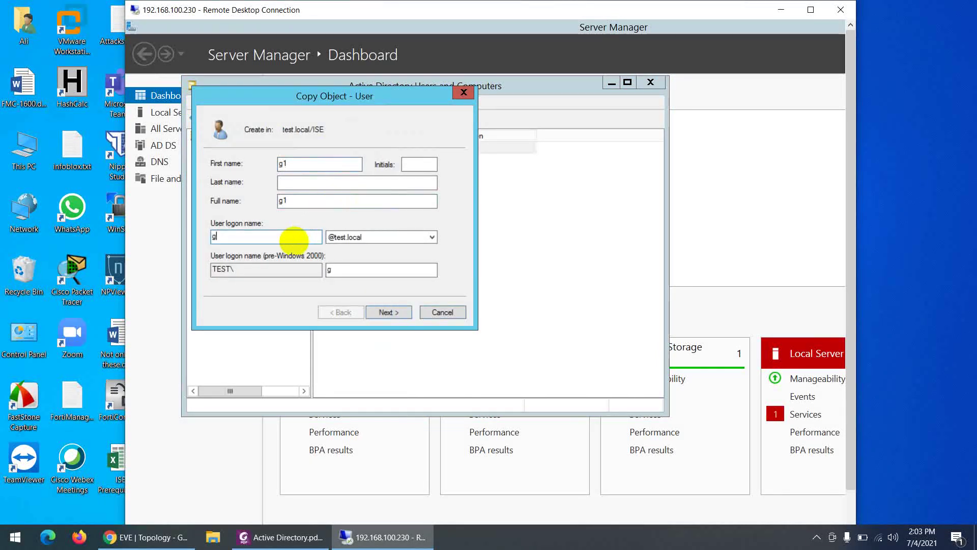
pyautogui.click(388, 310)
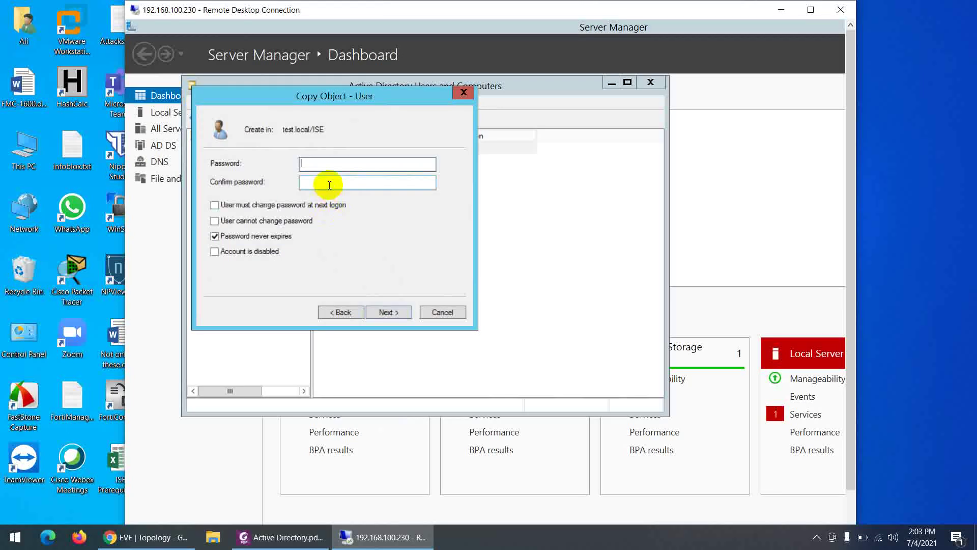
pyautogui.write('***')
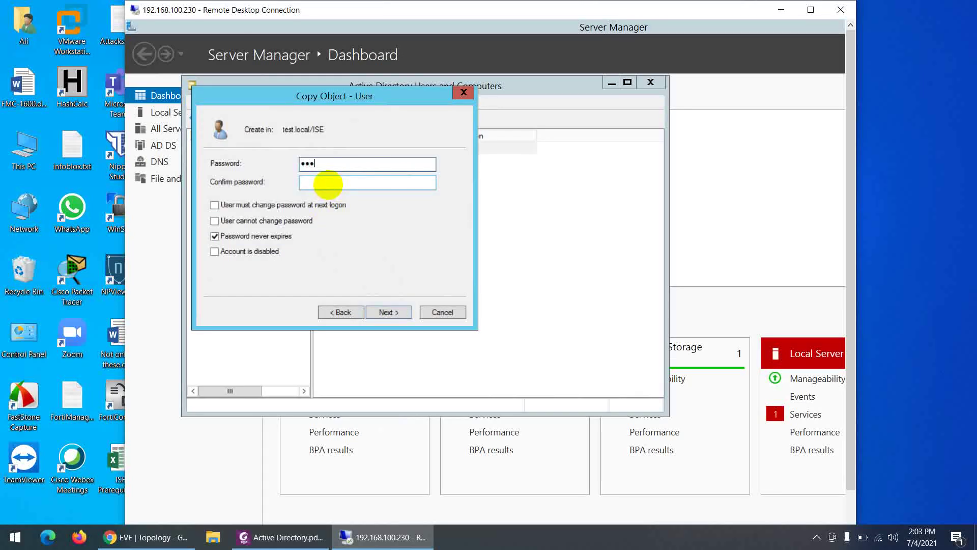
pyautogui.write('******')
pyautogui.click(327, 184)
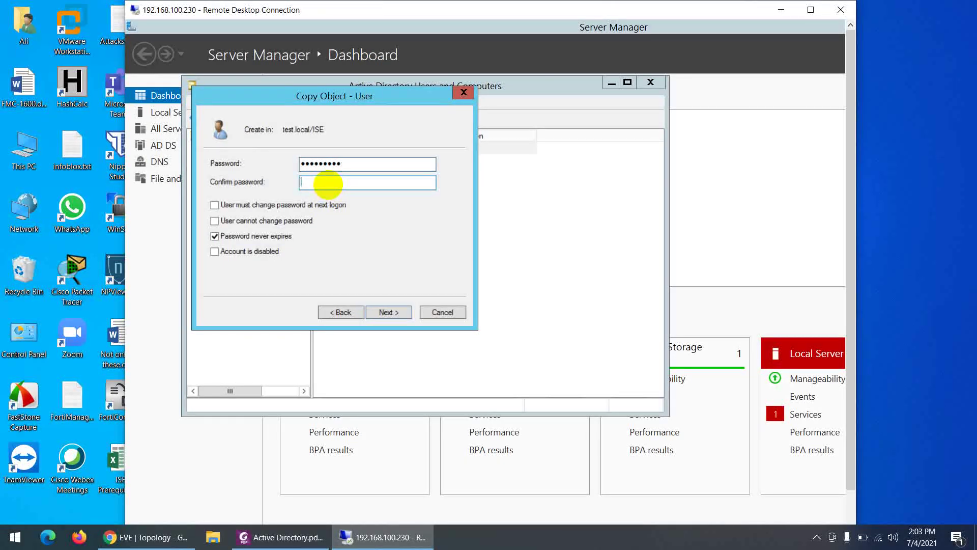
pyautogui.write('*********')
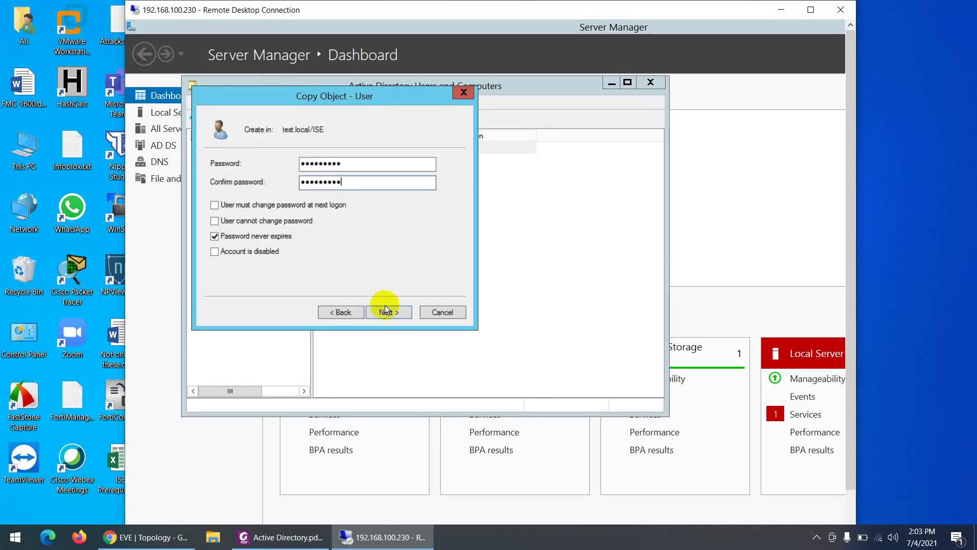
pyautogui.click(384, 312)
pyautogui.click(383, 311)
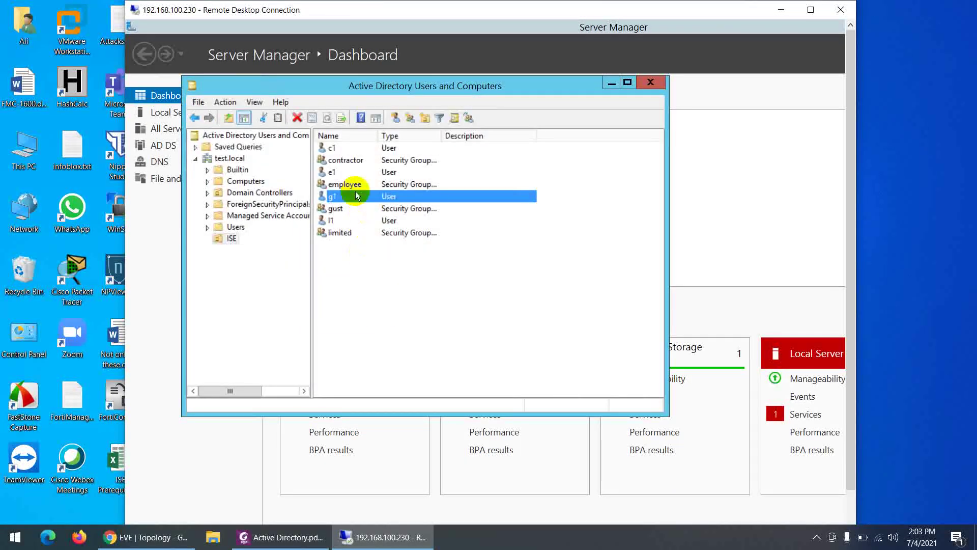
# Add user c1 to the contractor group.
pyautogui.click(331, 151)
pyautogui.rightClick(330, 149)
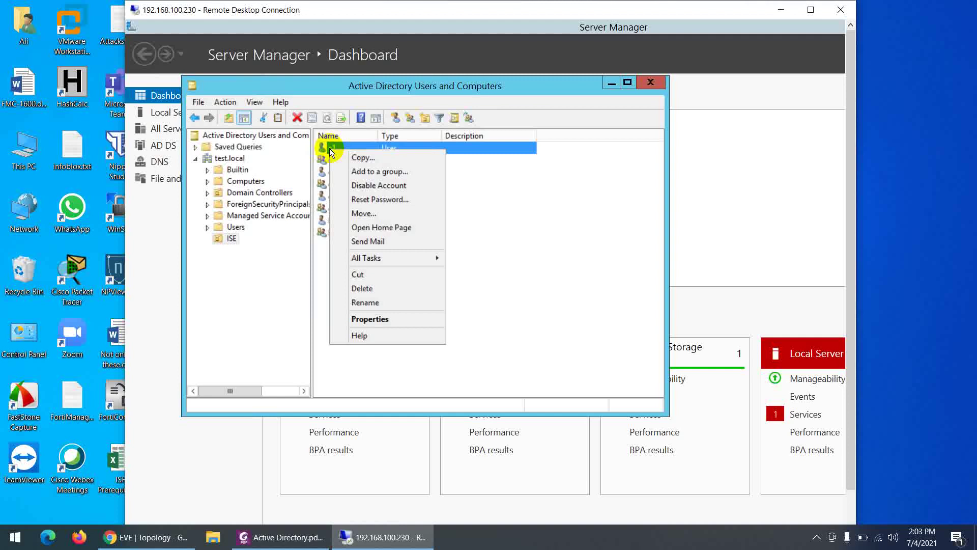
pyautogui.click(360, 173)
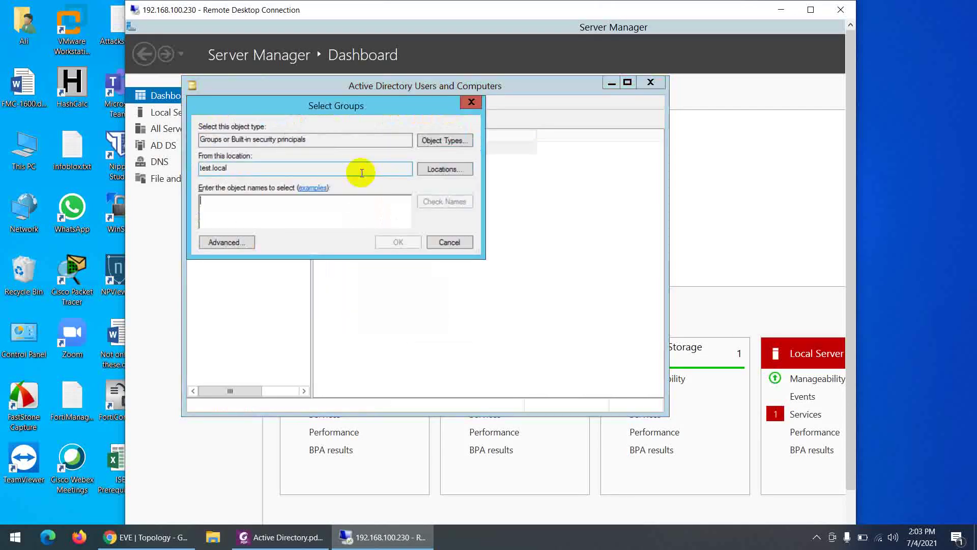
pyautogui.write('contr')
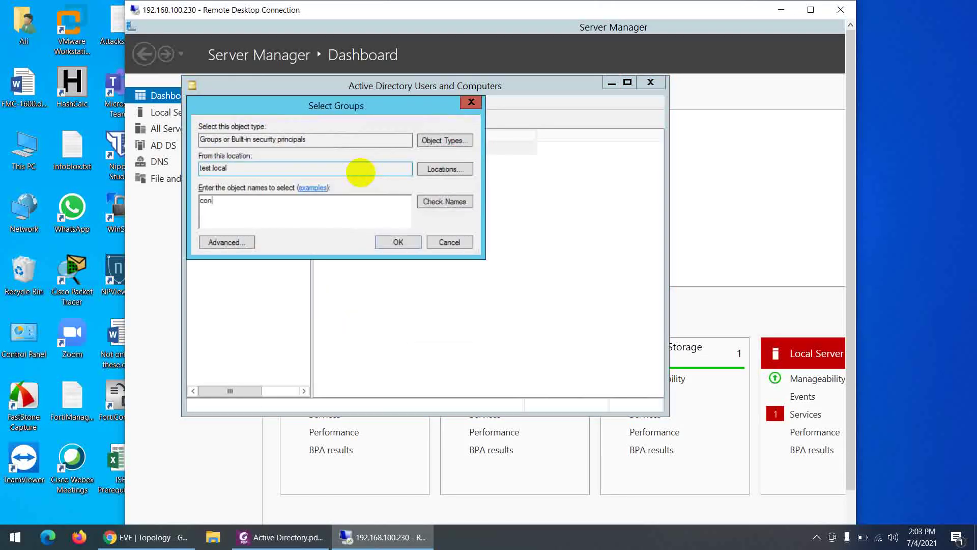
pyautogui.click(444, 201)
pyautogui.click(398, 242)
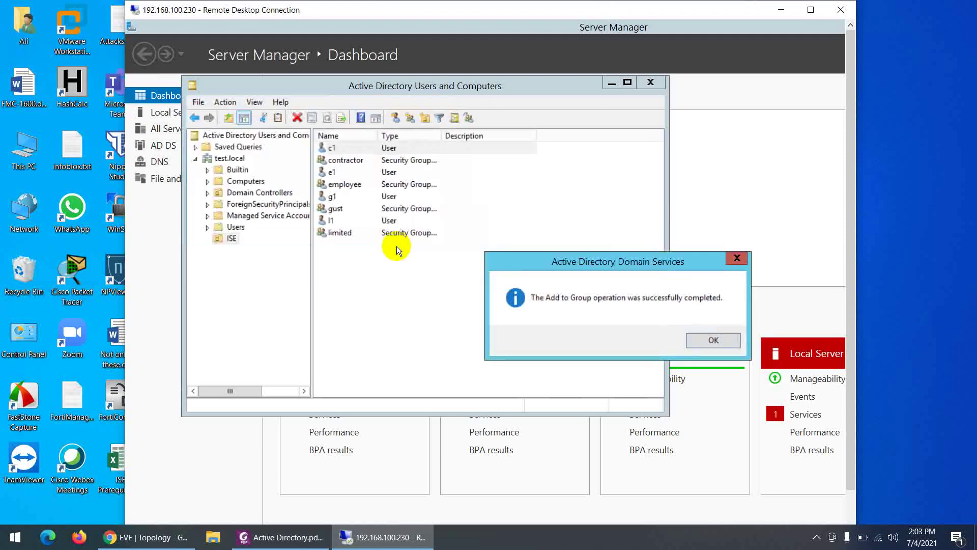
pyautogui.click(713, 339)
# Add user e1 to the employee group.
pyautogui.click(332, 172)
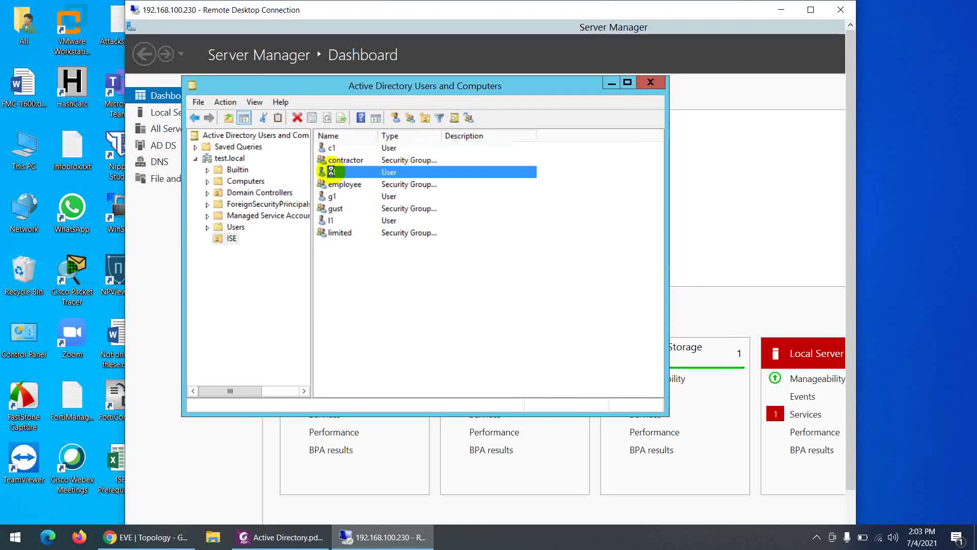
pyautogui.rightClick(331, 170)
pyautogui.click(354, 194)
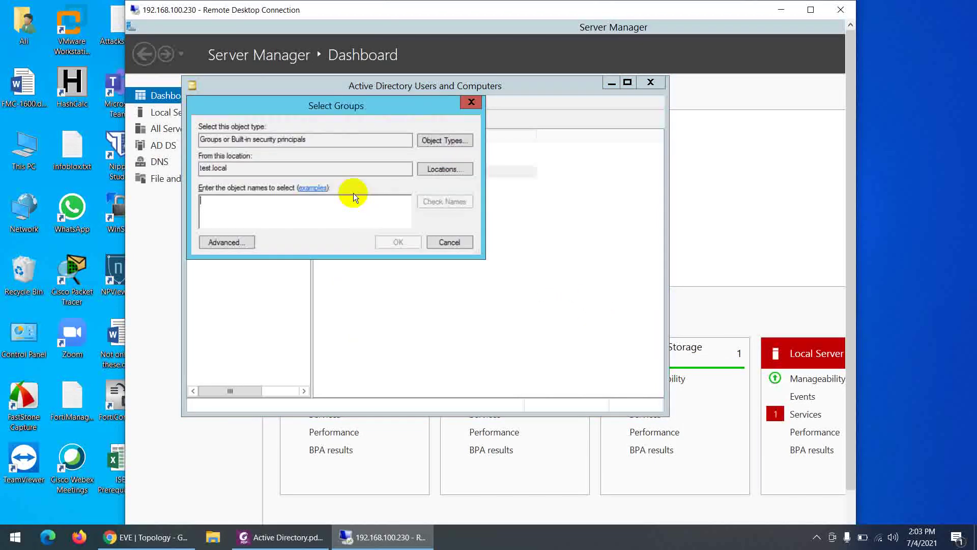
pyautogui.write('emp')
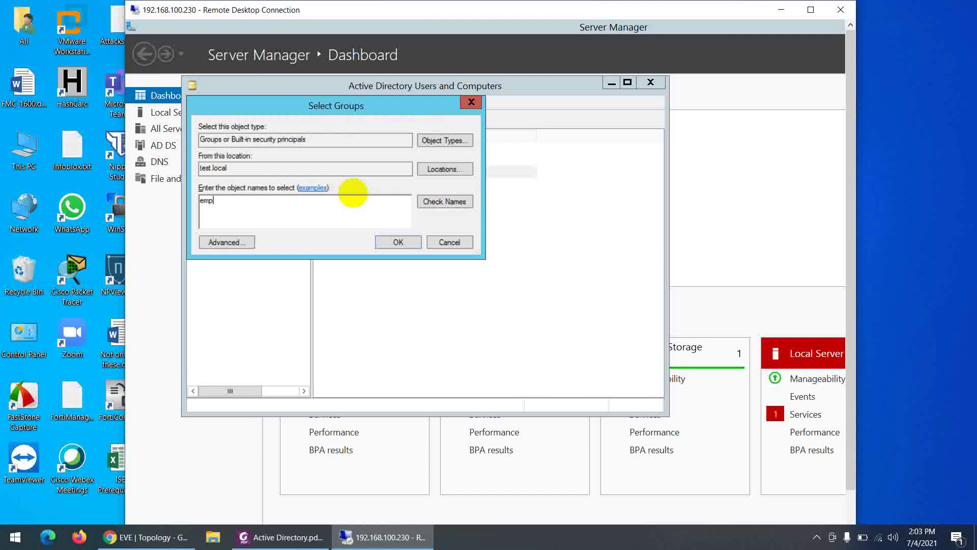
pyautogui.write('loyee')
pyautogui.click(410, 241)
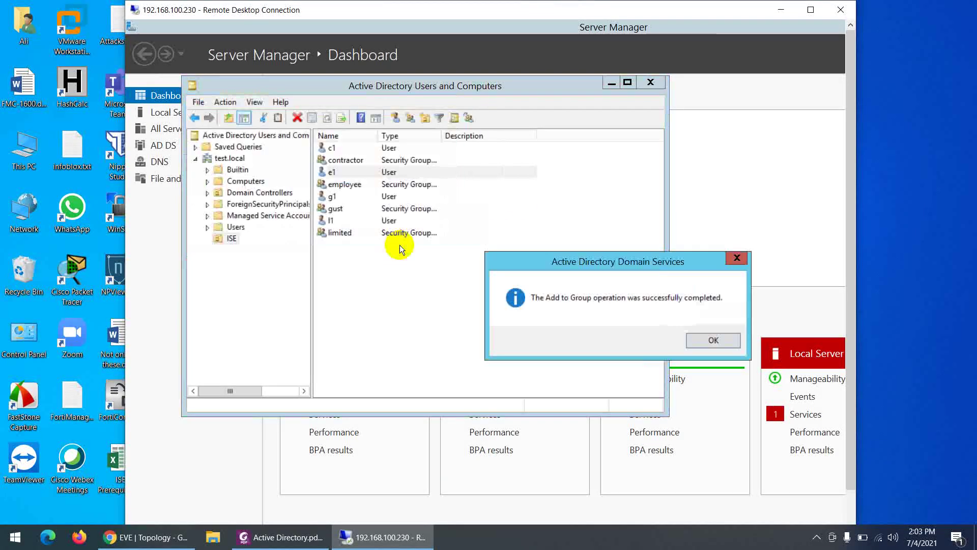
pyautogui.click(701, 336)
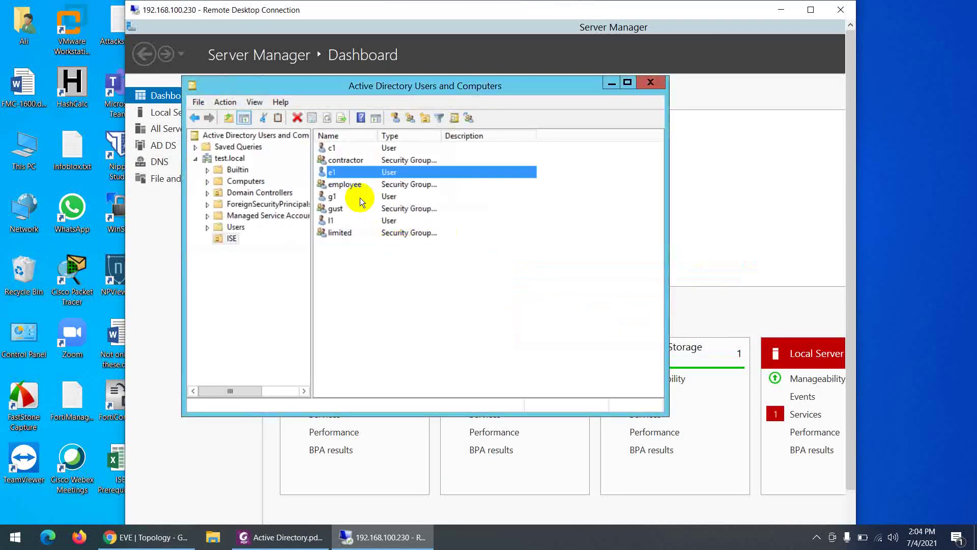
# Add user g1 to the built-in Guests group.
pyautogui.click(330, 197)
pyautogui.rightClick(330, 197)
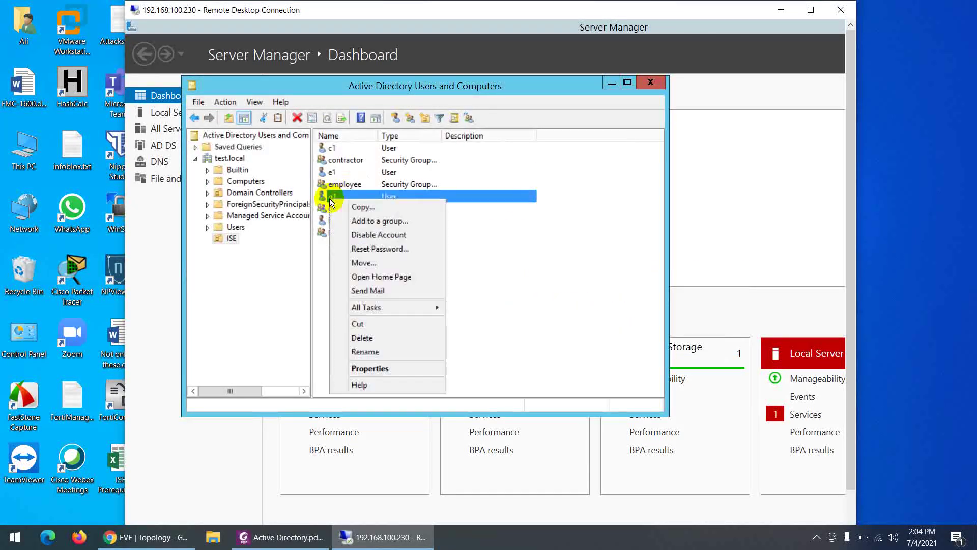
pyautogui.click(358, 221)
pyautogui.write('gue')
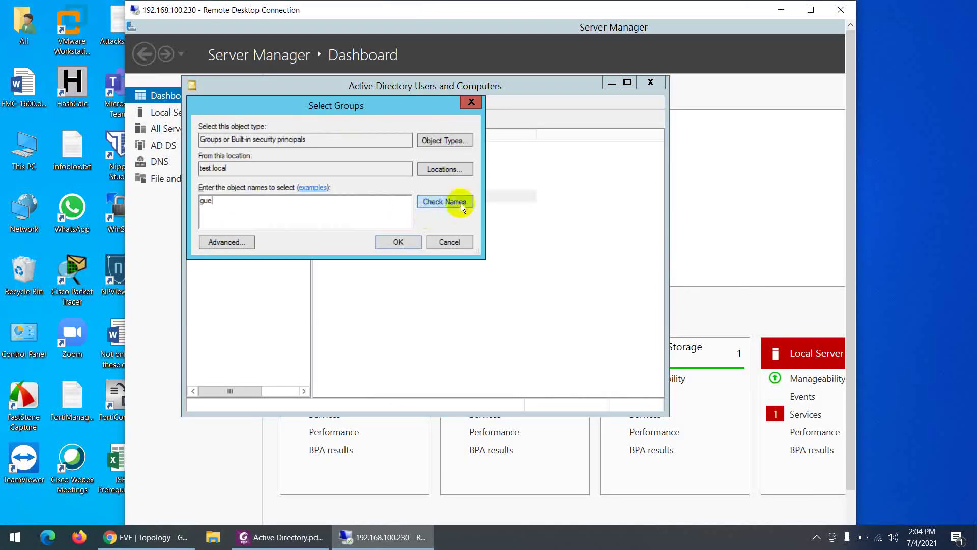
pyautogui.click(460, 202)
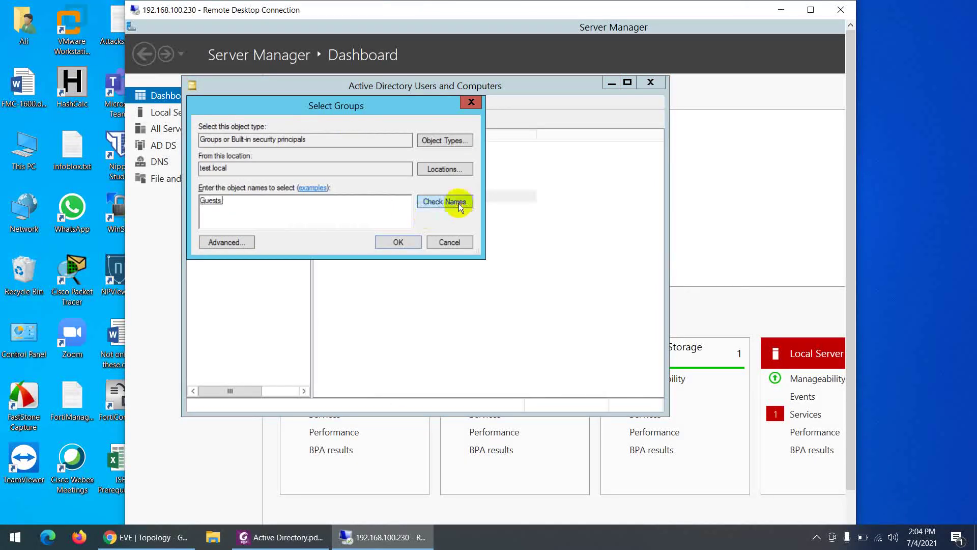
pyautogui.click(387, 245)
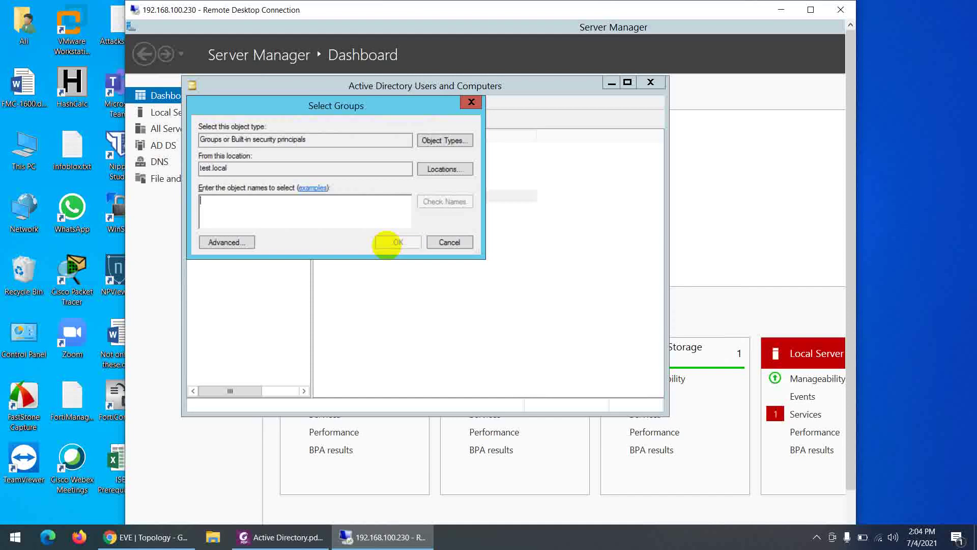
pyautogui.write('guest')
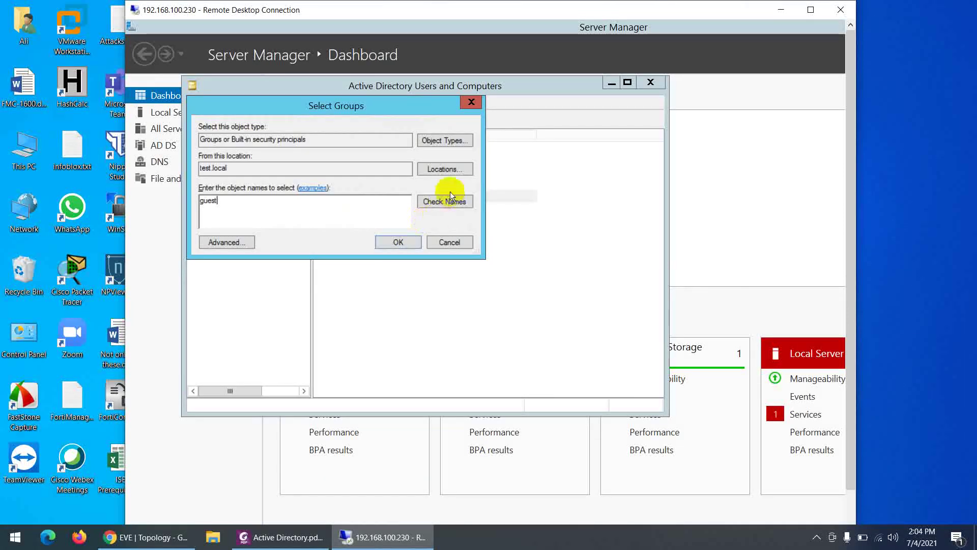
pyautogui.click(443, 204)
pyautogui.click(387, 240)
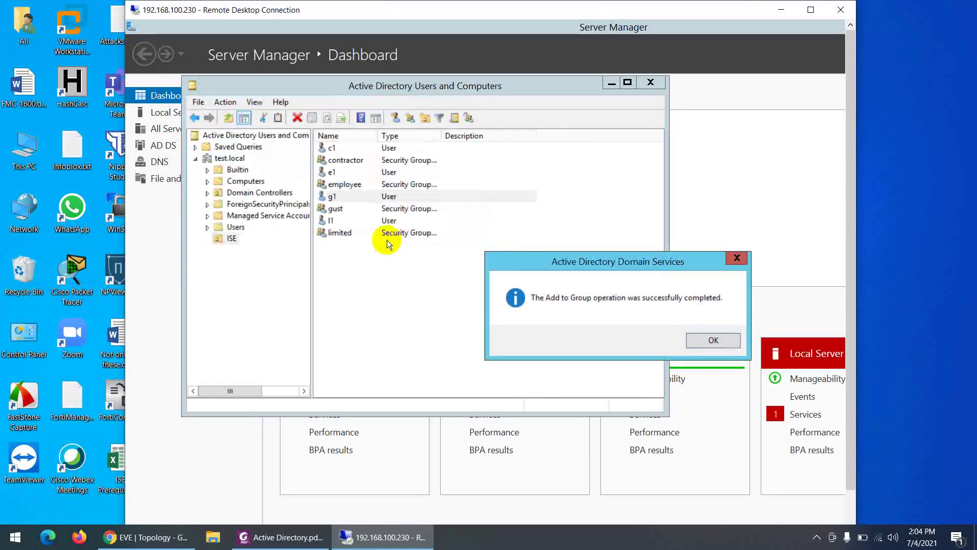
# Add user g1 to the gust group, correcting the typed name from guest.
pyautogui.click(688, 339)
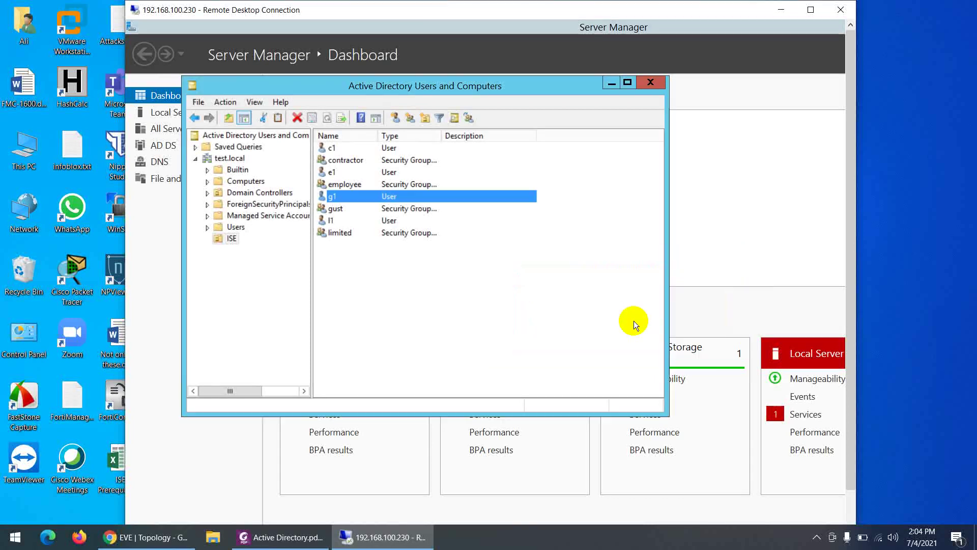
pyautogui.rightClick(335, 198)
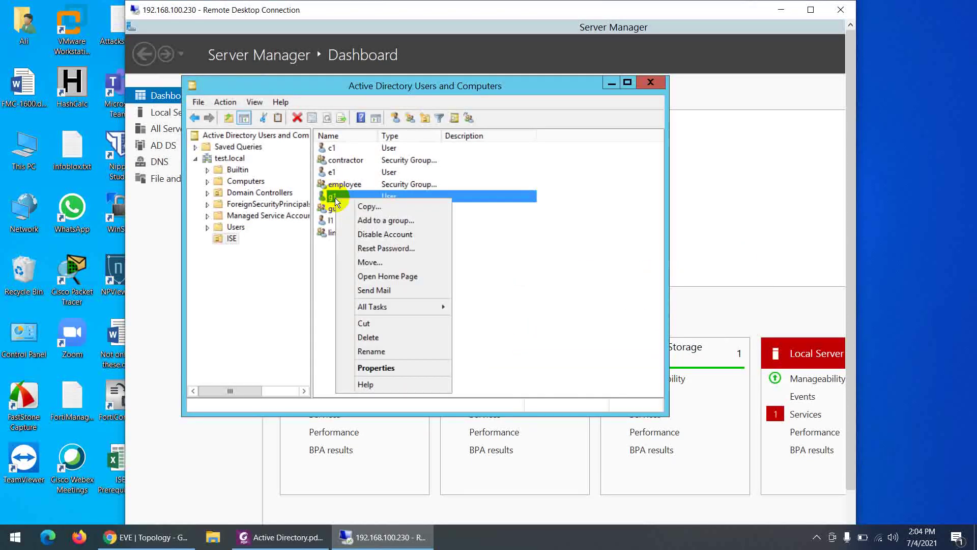
pyautogui.click(371, 222)
pyautogui.write('g')
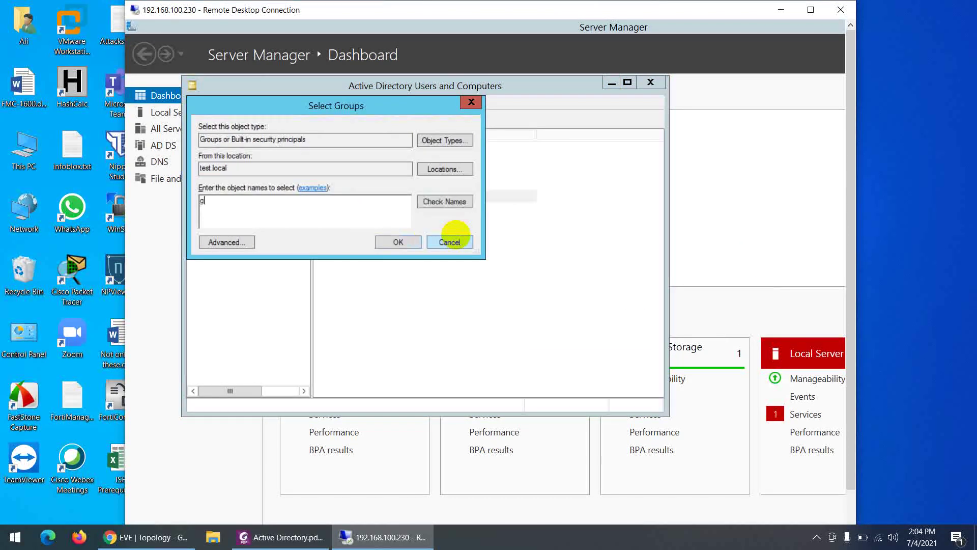
pyautogui.write('uest')
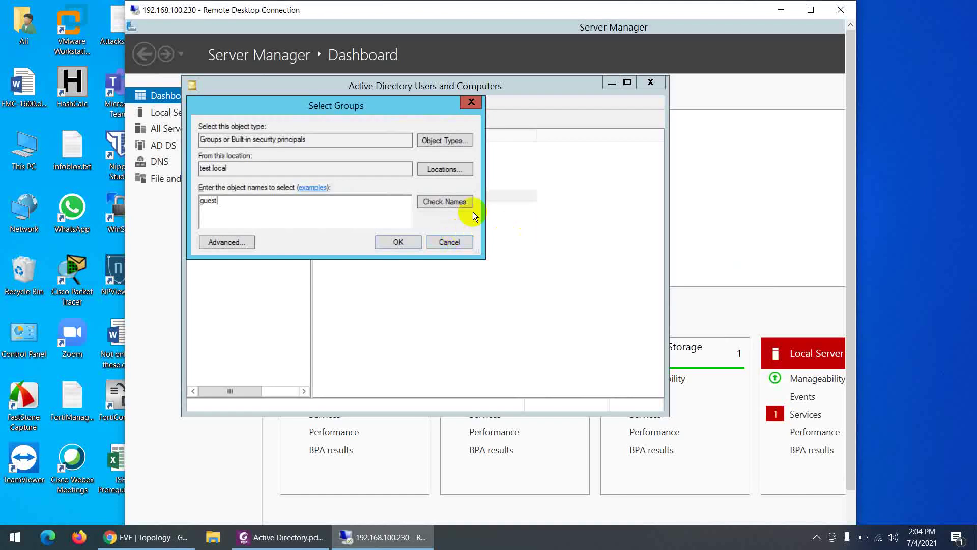
pyautogui.click(448, 204)
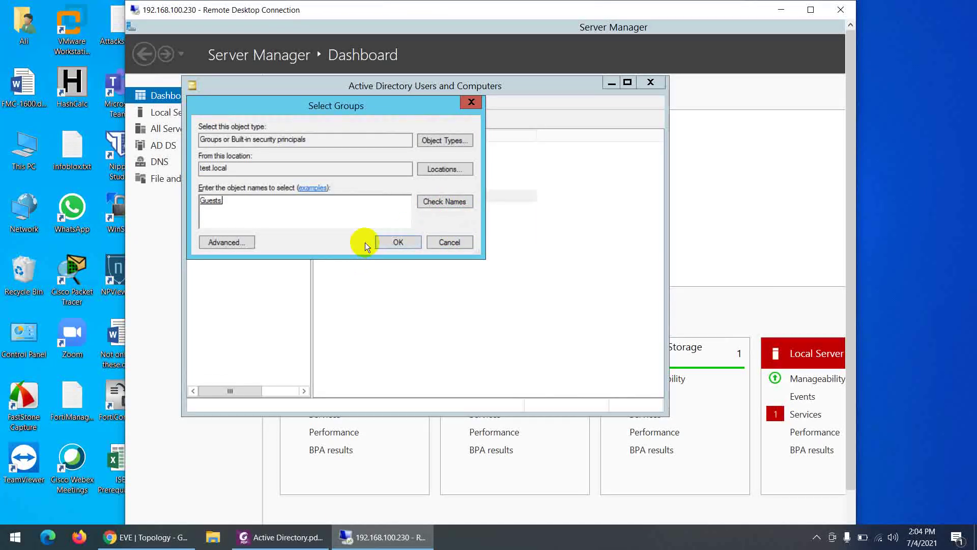
pyautogui.moveTo(346, 105); pyautogui.dragTo(633, 155)
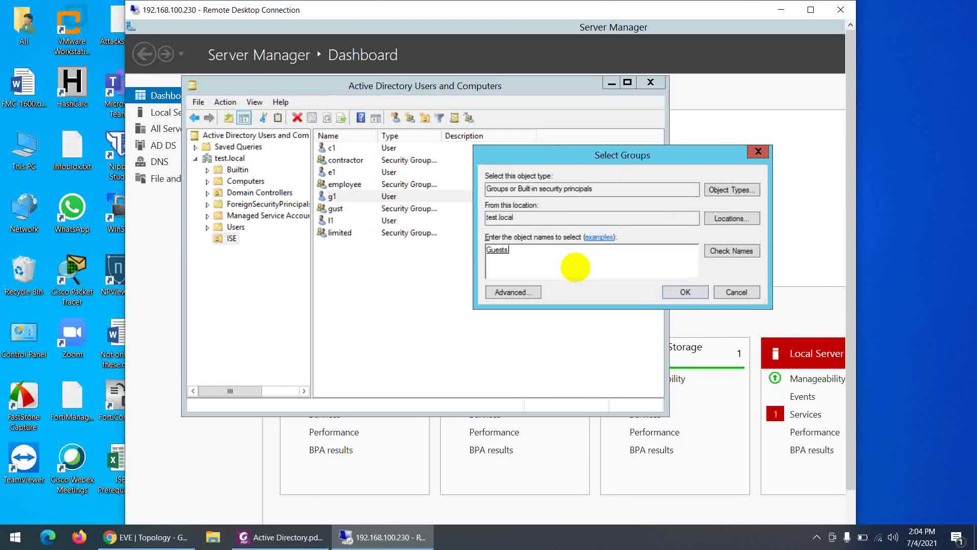
pyautogui.press('BackSpace')
pyautogui.write('gu')
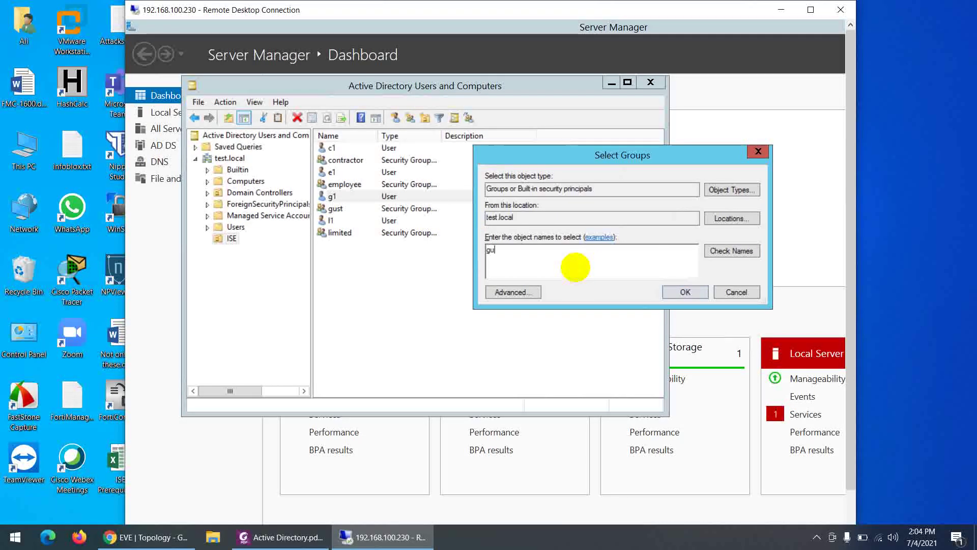
pyautogui.write('st')
pyautogui.click(717, 248)
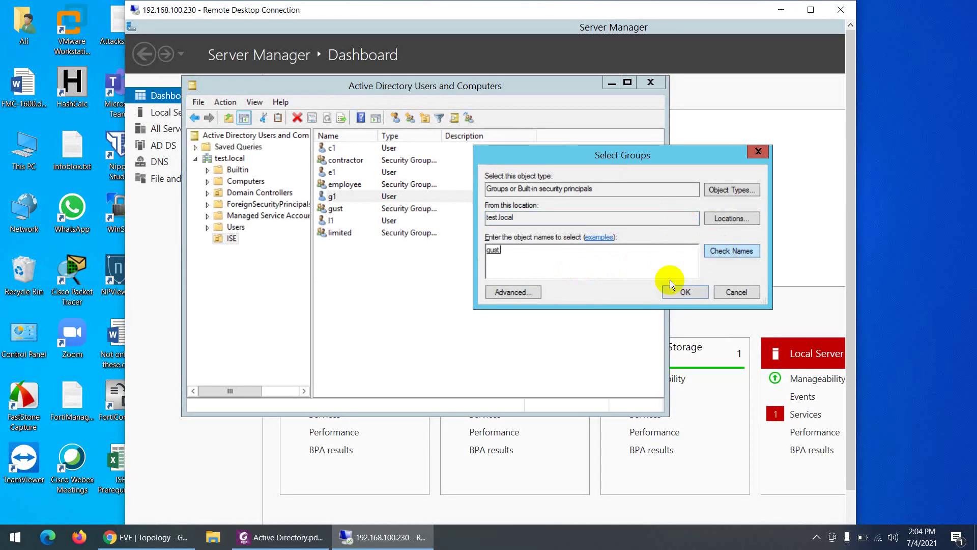
pyautogui.click(685, 292)
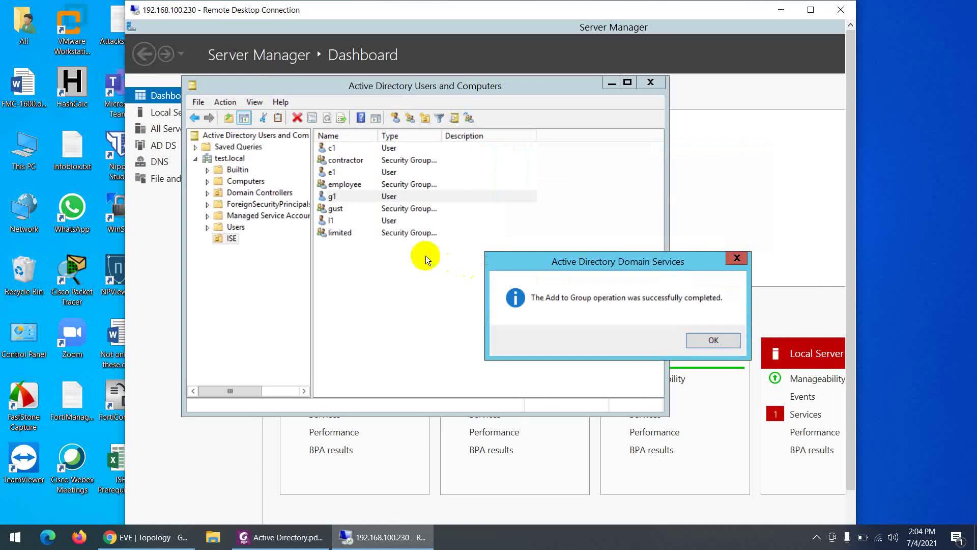
pyautogui.click(721, 338)
# Add user l1 to the limited group.
pyautogui.click(332, 222)
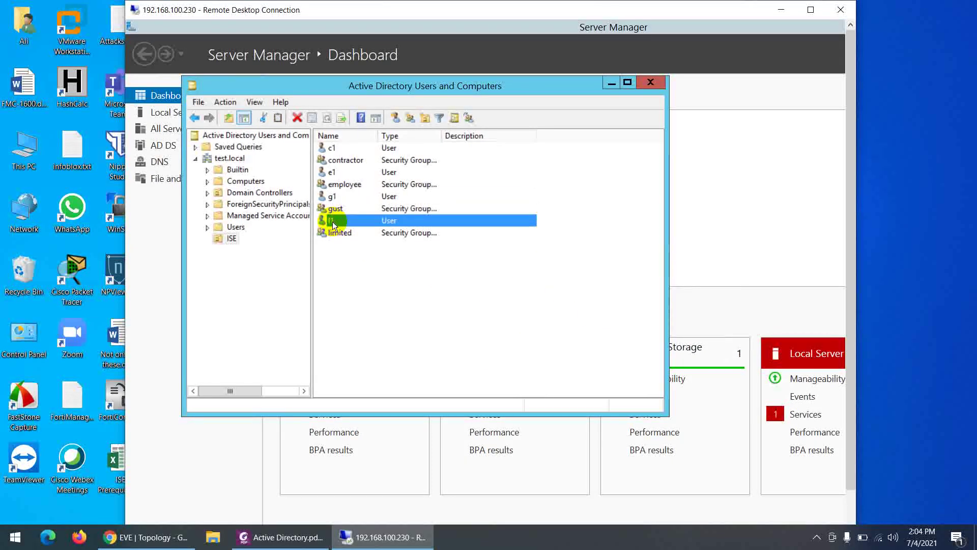
pyautogui.rightClick(332, 221)
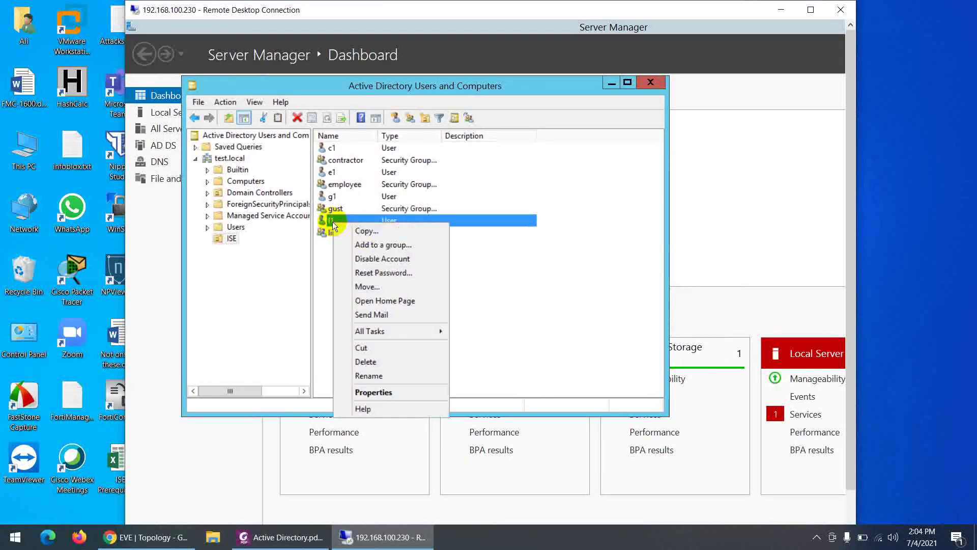
pyautogui.click(377, 247)
pyautogui.write('limited')
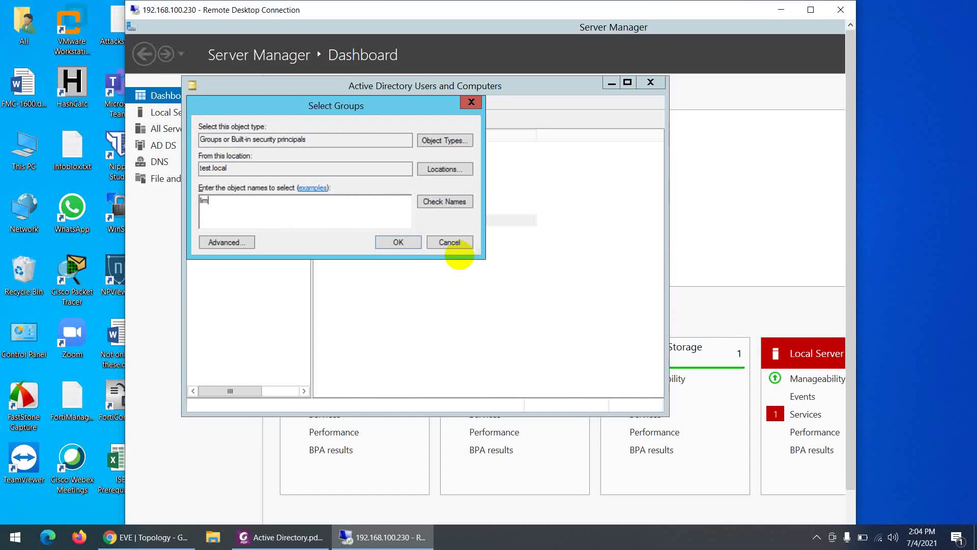
pyautogui.click(396, 243)
pyautogui.click(714, 341)
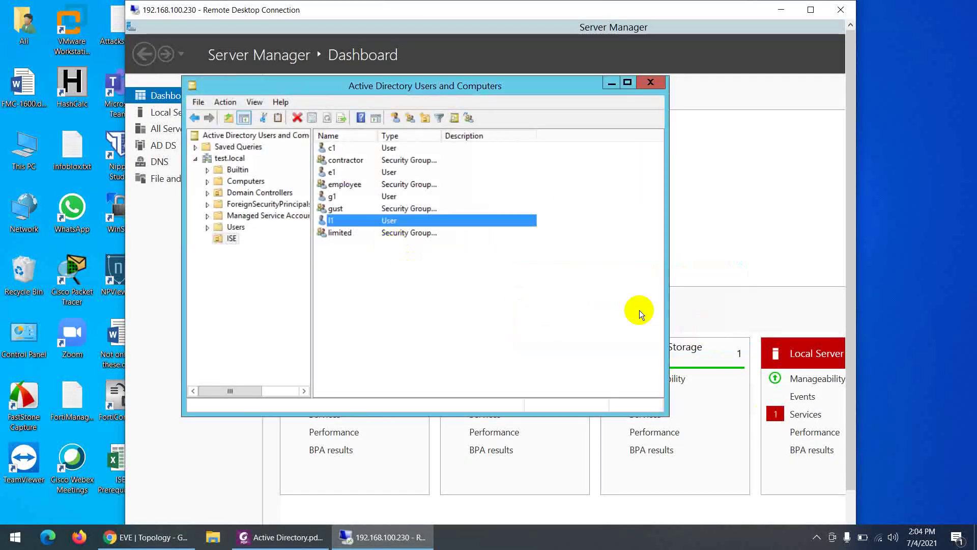
pyautogui.doubleClick(342, 161)
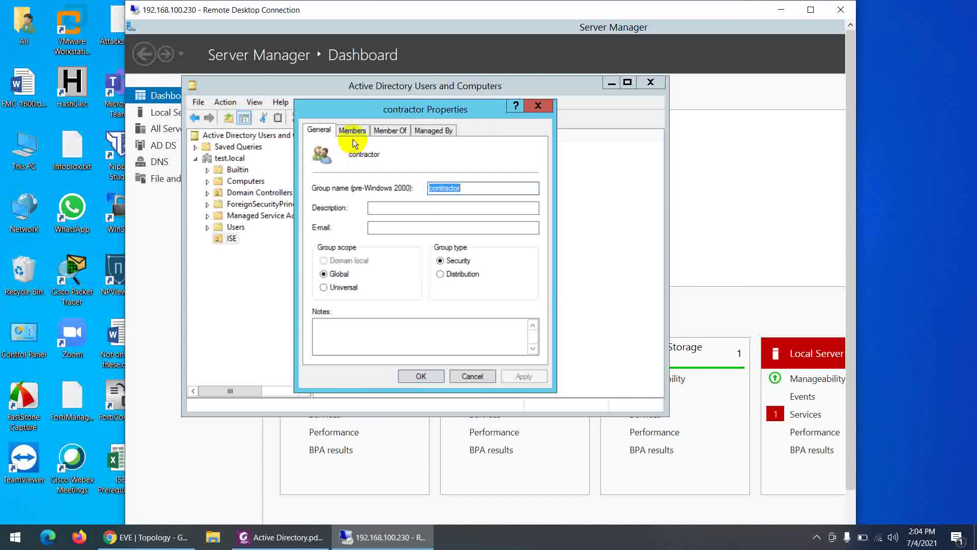
pyautogui.click(352, 130)
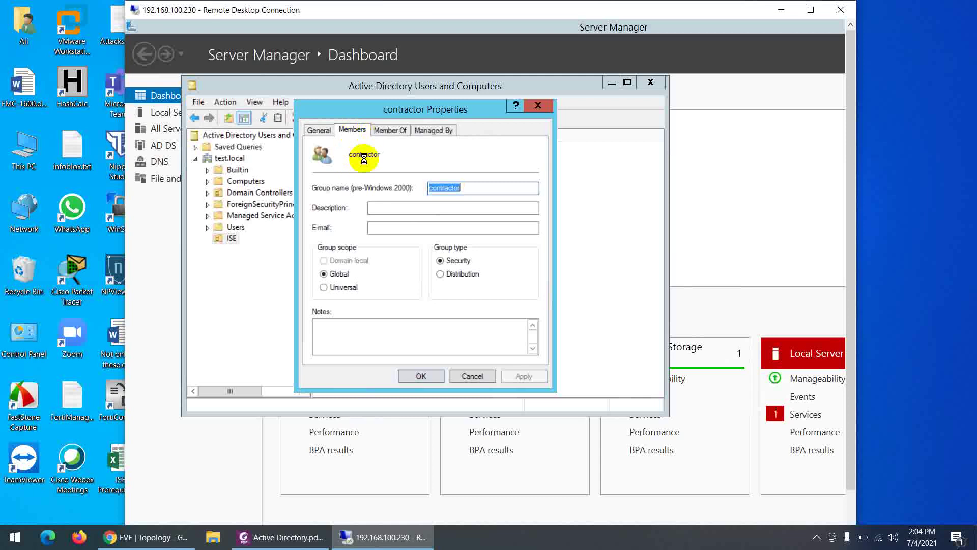
pyautogui.click(469, 374)
pyautogui.doubleClick(349, 185)
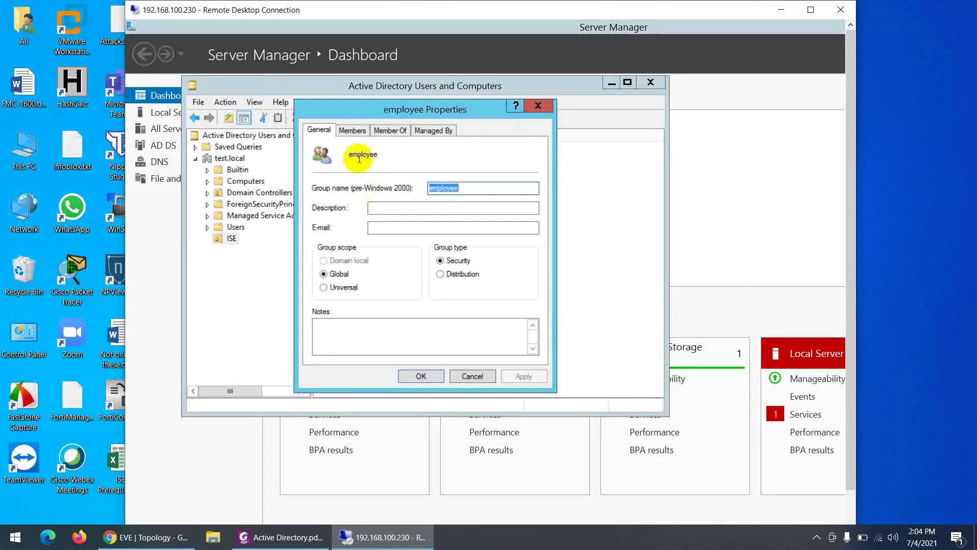
pyautogui.click(353, 130)
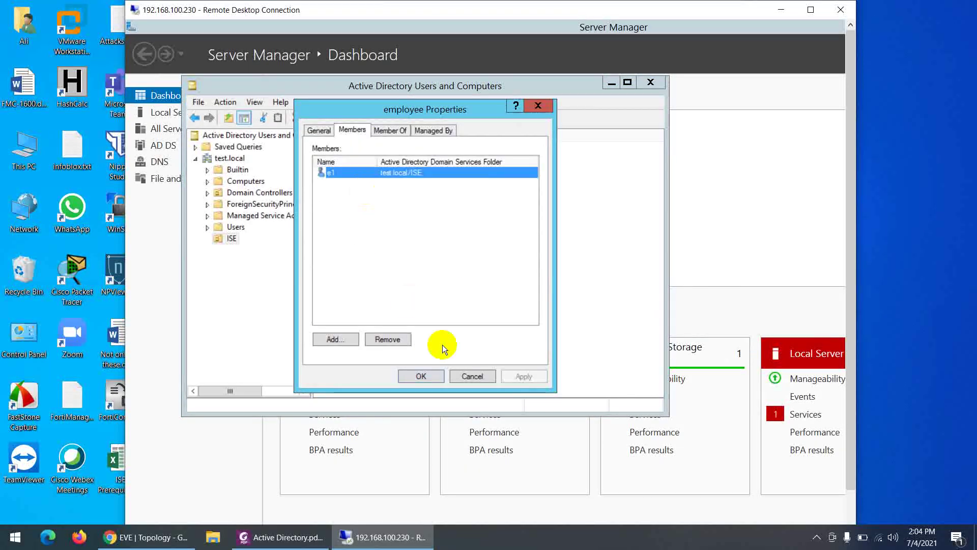
pyautogui.click(471, 377)
pyautogui.doubleClick(339, 208)
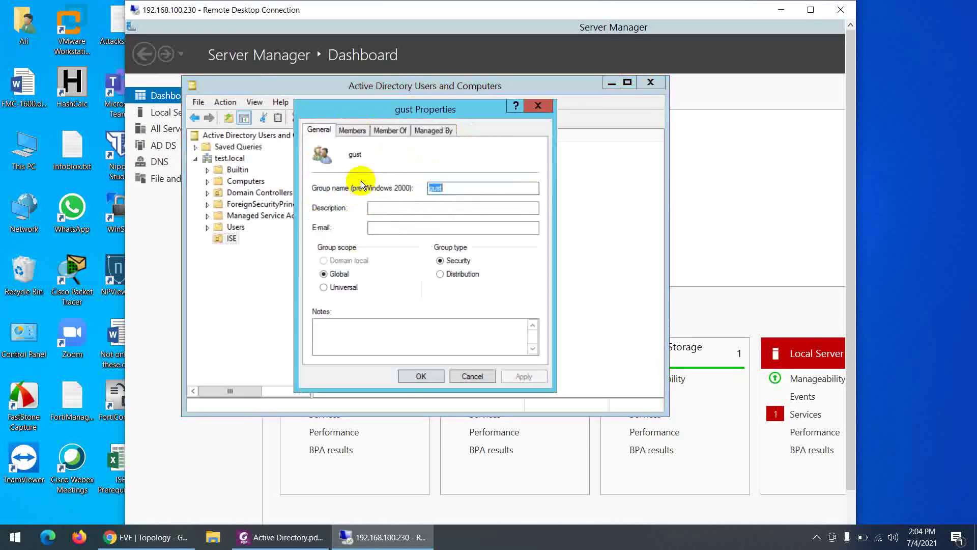
pyautogui.click(353, 130)
pyautogui.click(469, 377)
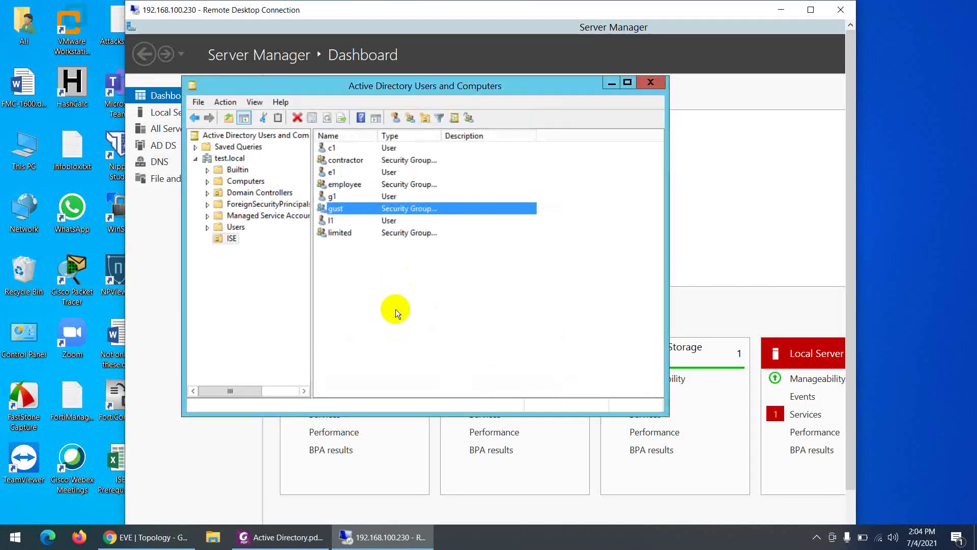
pyautogui.doubleClick(339, 232)
pyautogui.click(343, 132)
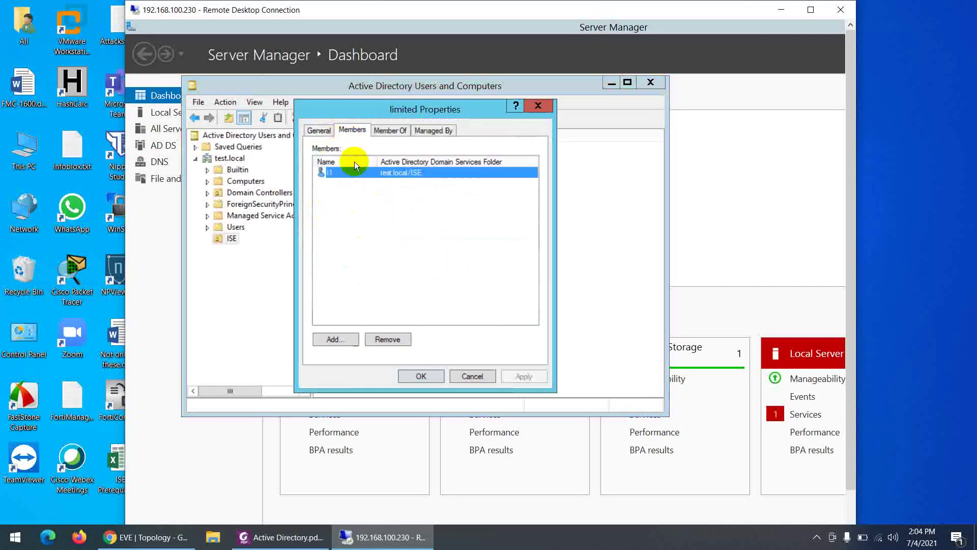
pyautogui.click(473, 379)
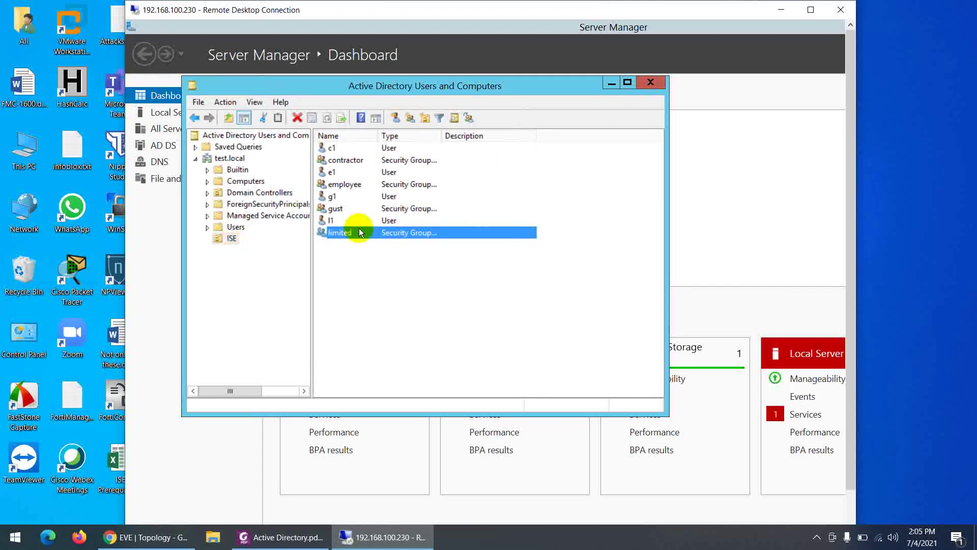
# Close Active Directory Users and Computers and Server Manager, then minimize the Remote Desktop session.
pyautogui.click(650, 83)
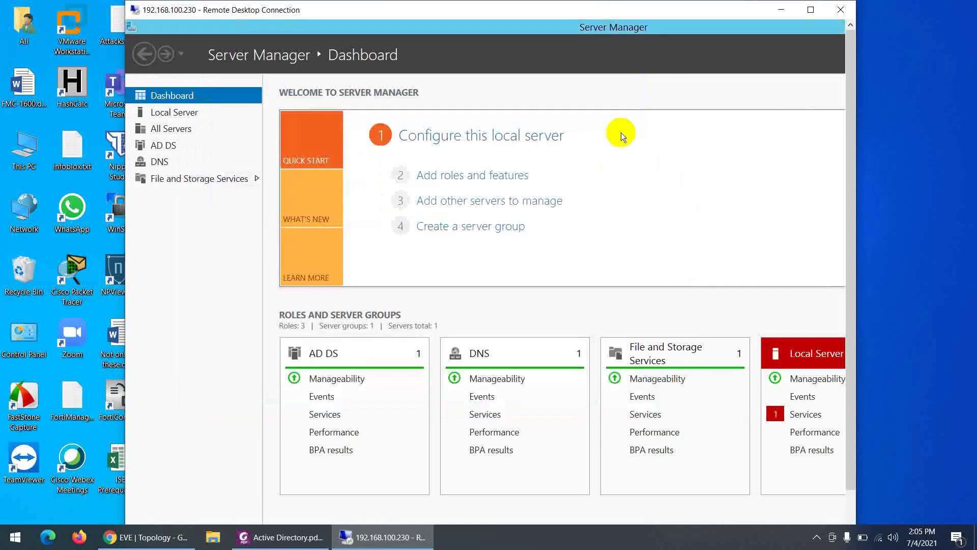
pyautogui.click(803, 9)
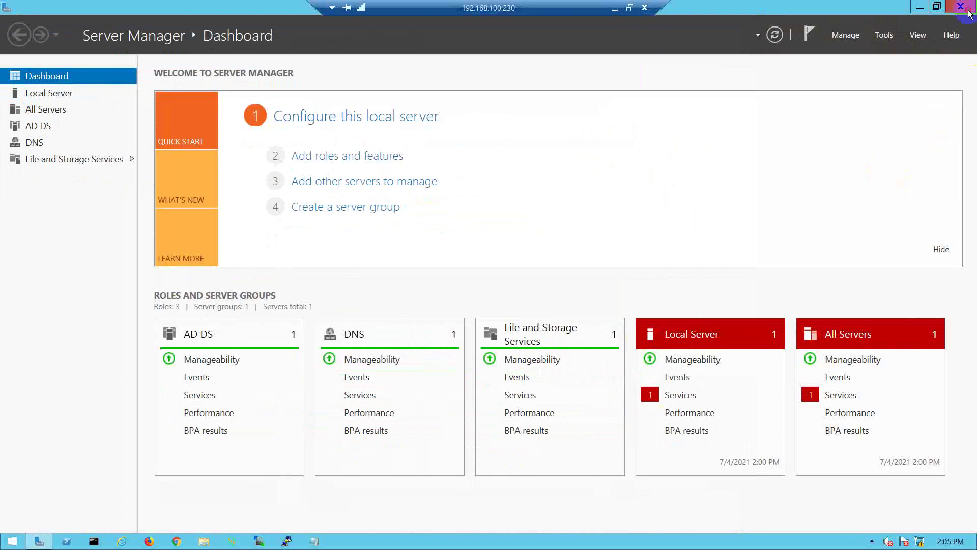
pyautogui.click(969, 4)
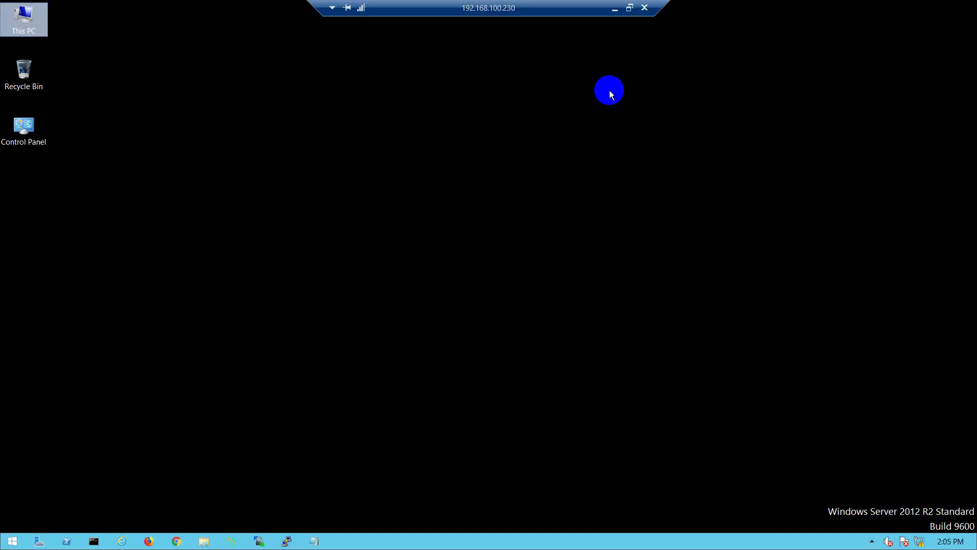
pyautogui.click(615, 9)
# Bring Active Directory.pdf forward and show page 9 of 9 with the ISE unit's users and groups.
pyautogui.click(280, 537)
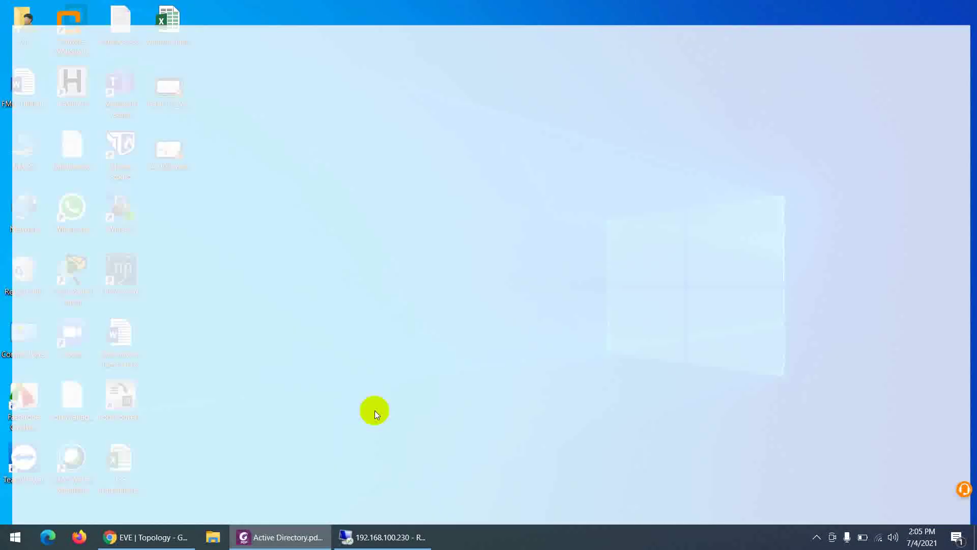
pyautogui.scroll(-15, 424, 334)
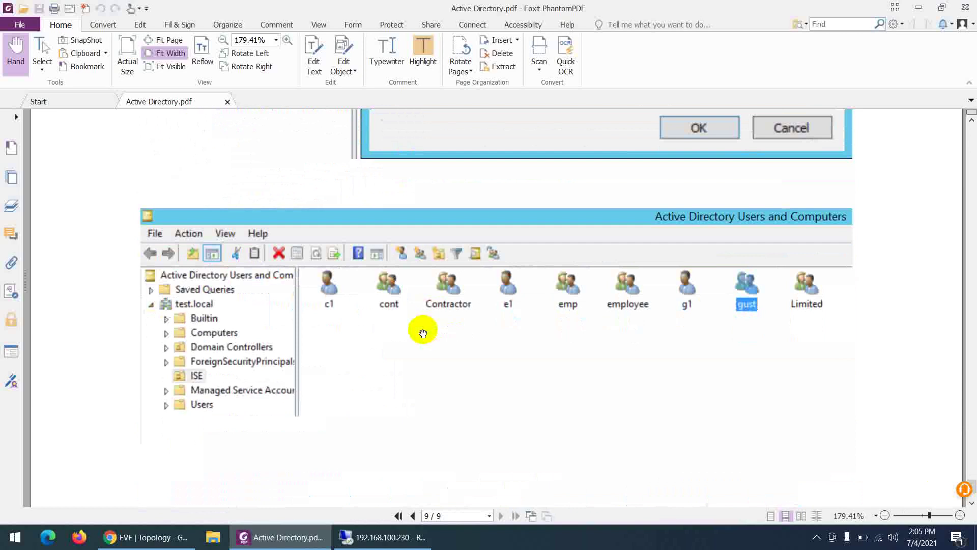
pyautogui.scroll(8, 399, 324)
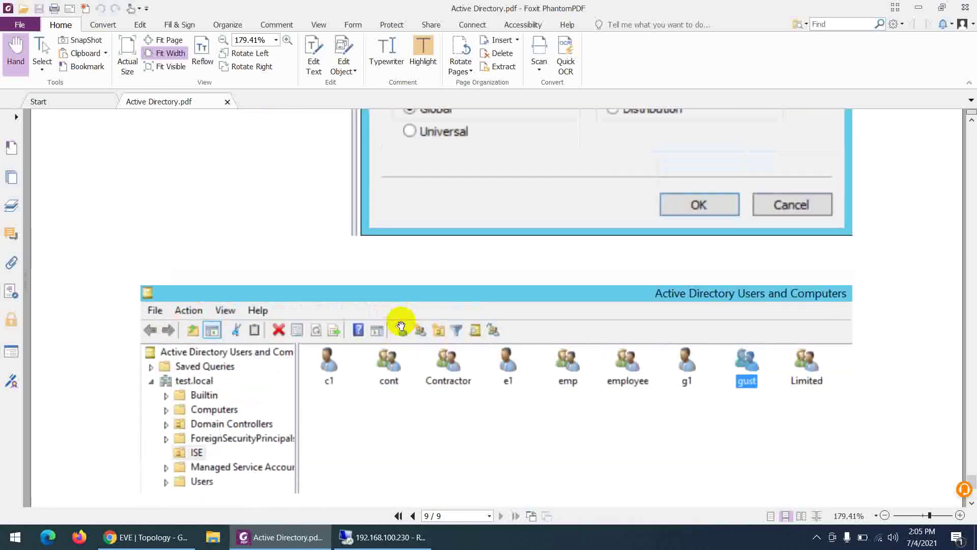